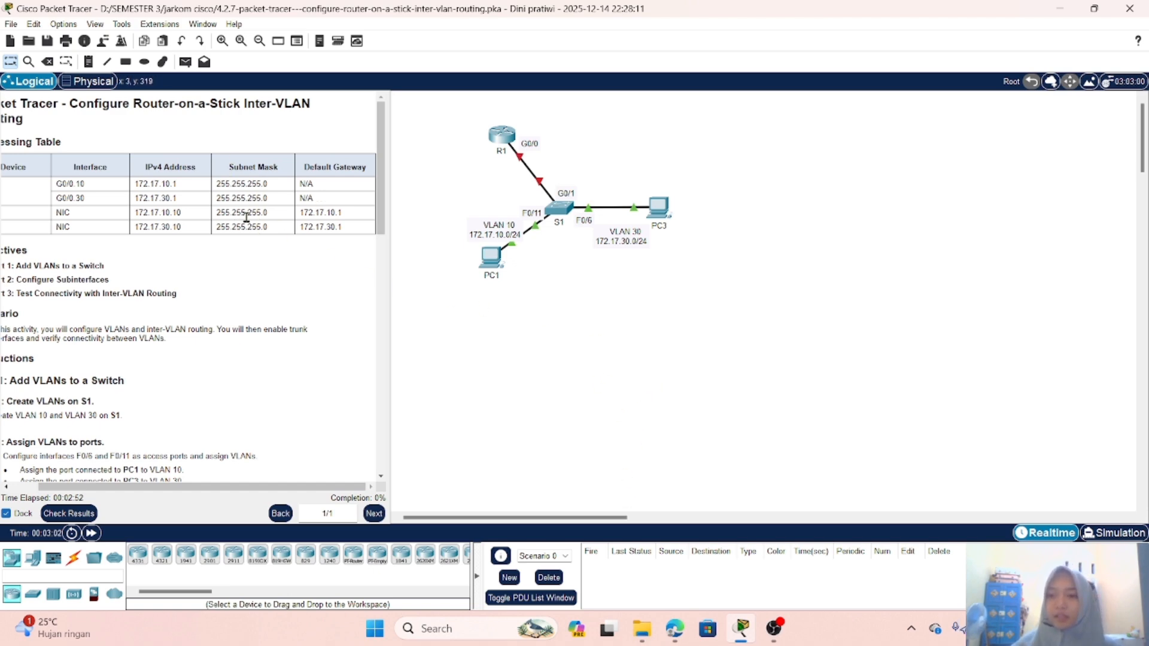
# Read through the router-on-a-stick activity instructions and review the assessment items in the activity results
pyautogui.moveTo(305, 487); pyautogui.dragTo(277, 489)
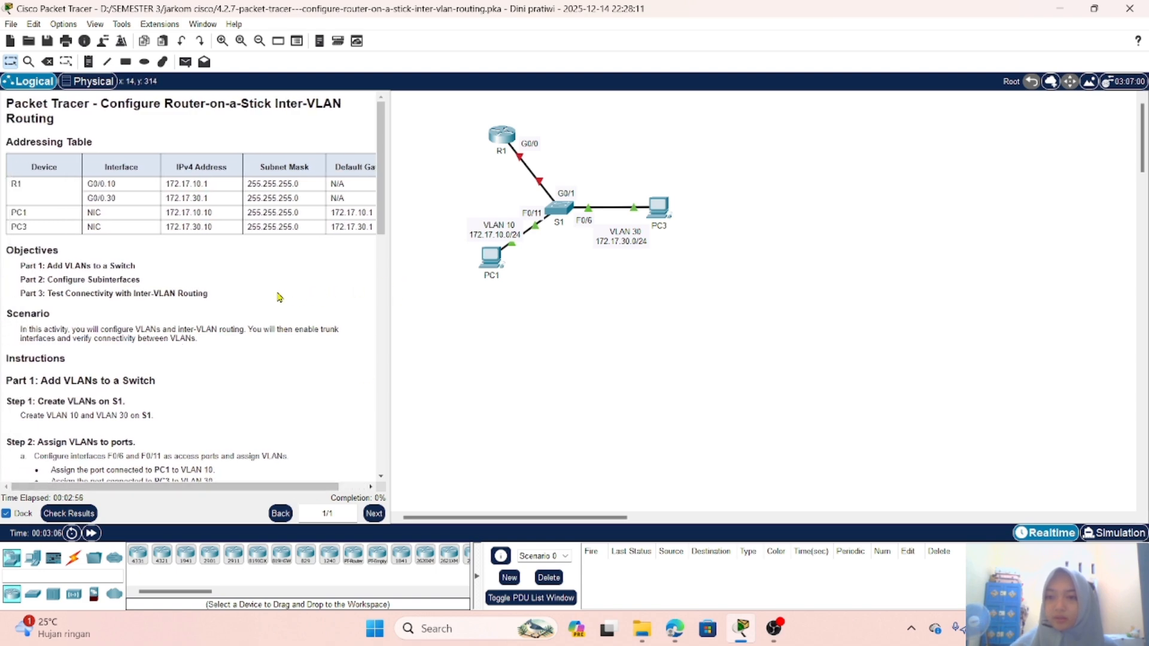
pyautogui.scroll(-5, 278, 301)
pyautogui.scroll(-9, 278, 303)
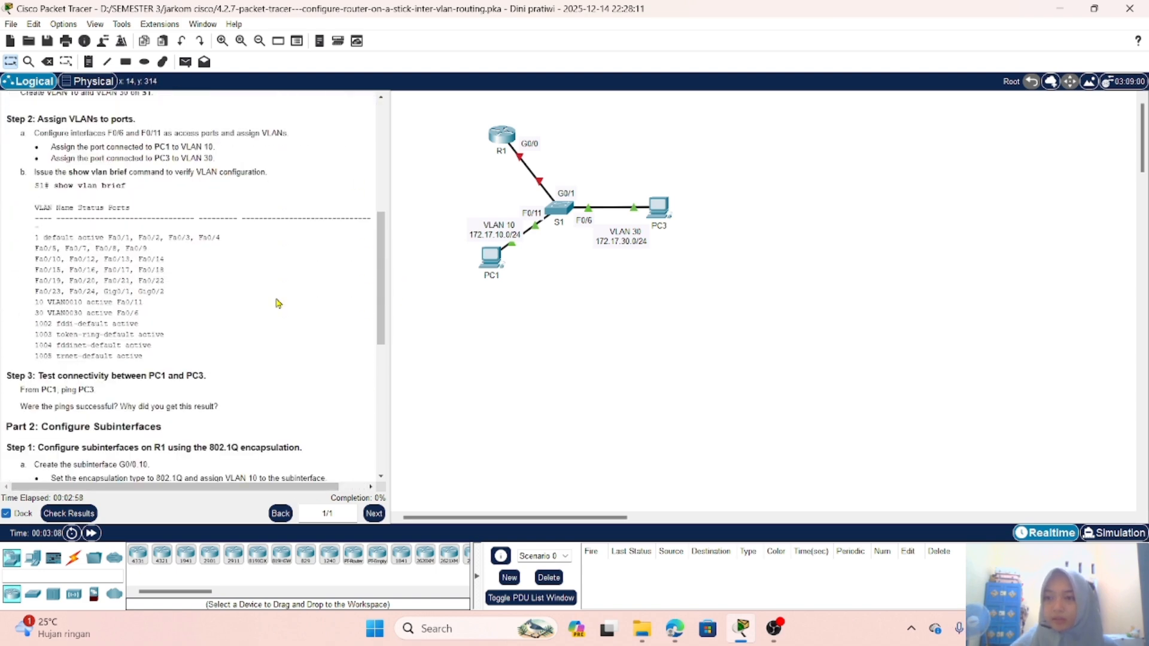
pyautogui.scroll(-5, 255, 305)
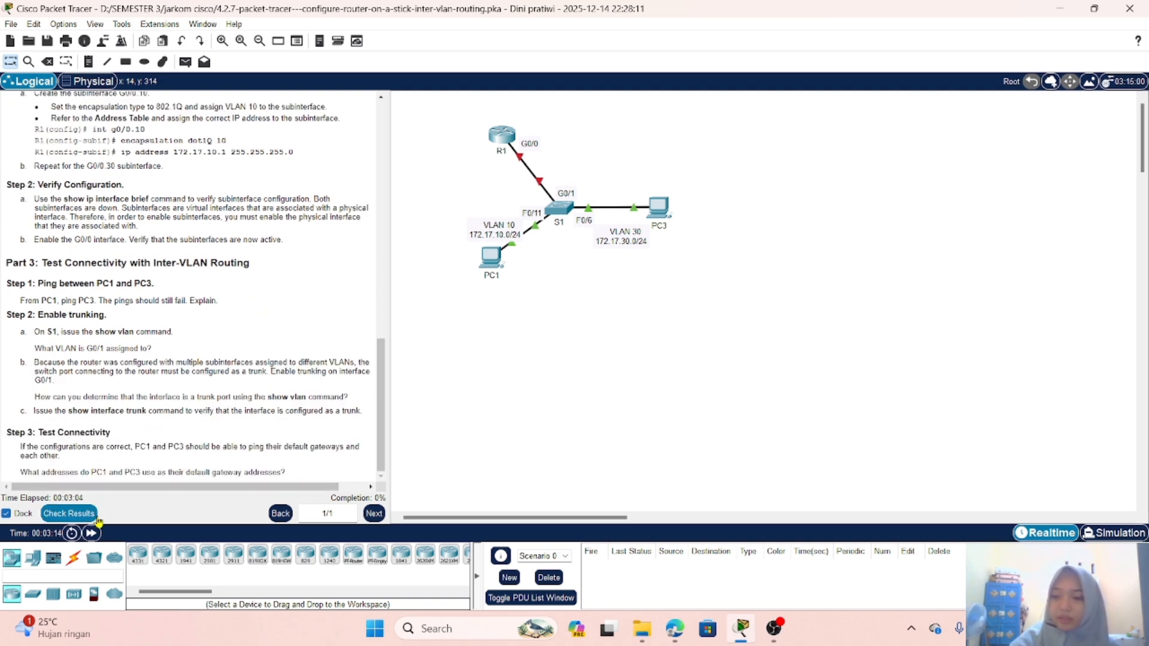
pyautogui.click(67, 513)
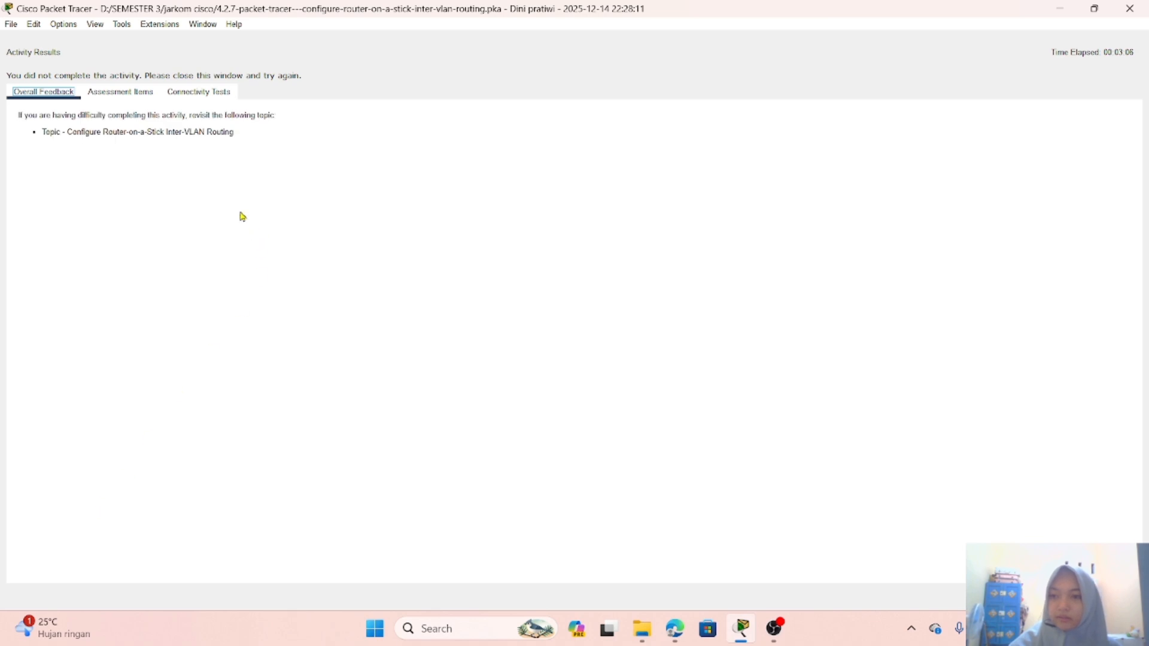
pyautogui.click(121, 92)
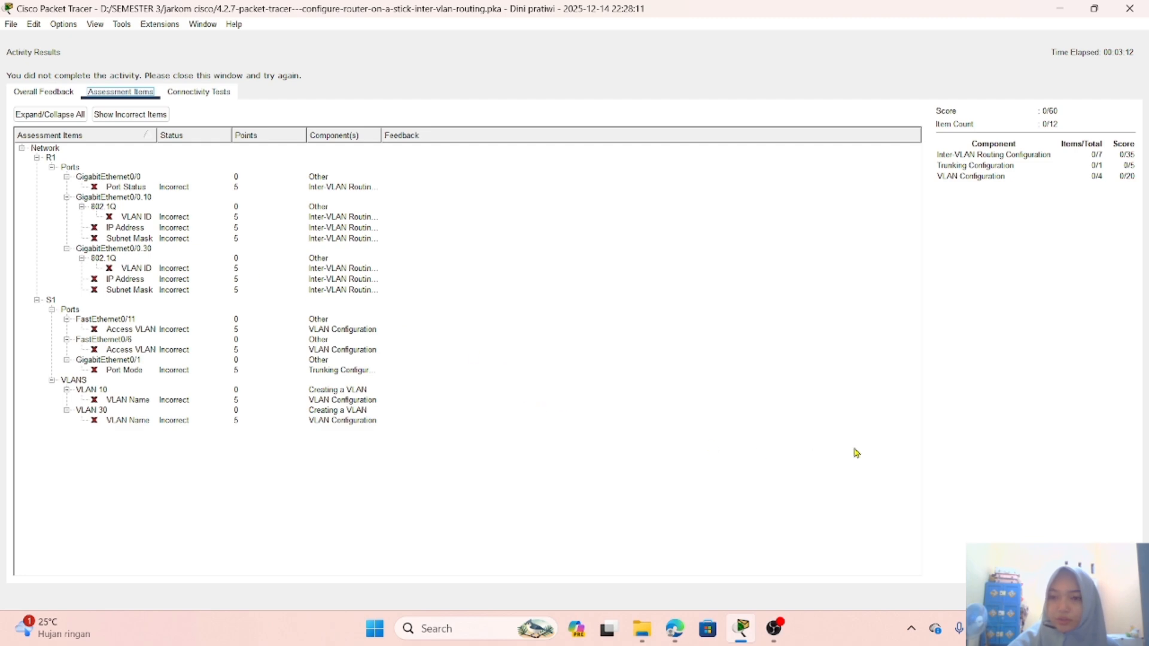
pyautogui.click(1118, 597)
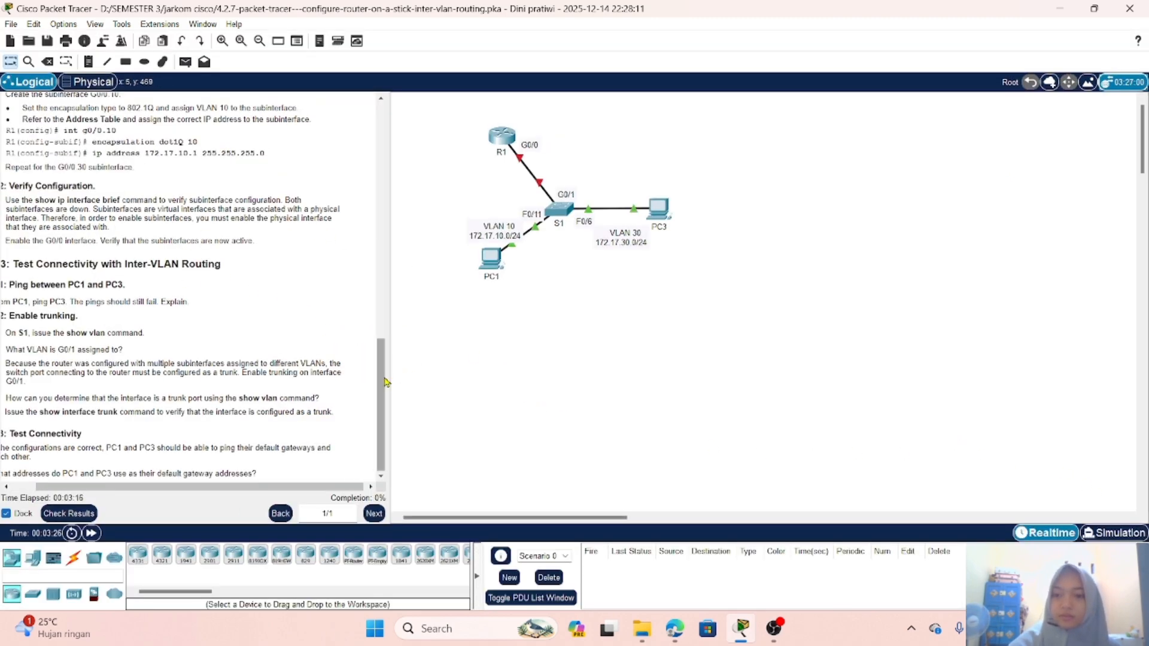
pyautogui.moveTo(384, 380); pyautogui.dragTo(371, 191)
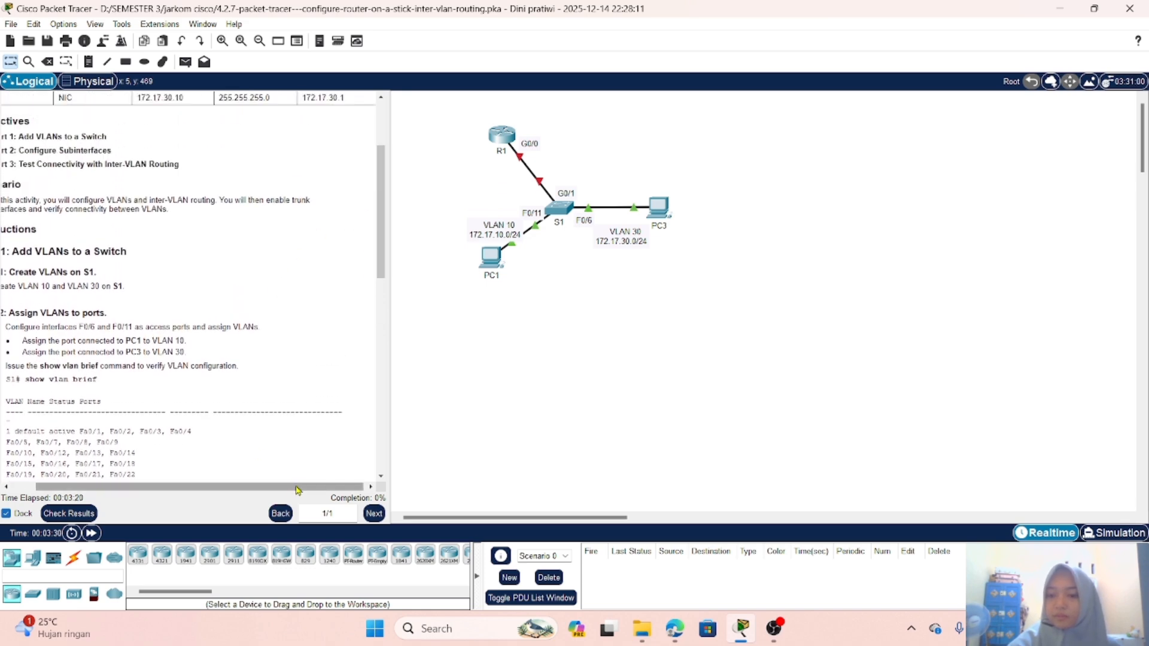
pyautogui.moveTo(268, 488); pyautogui.dragTo(233, 489)
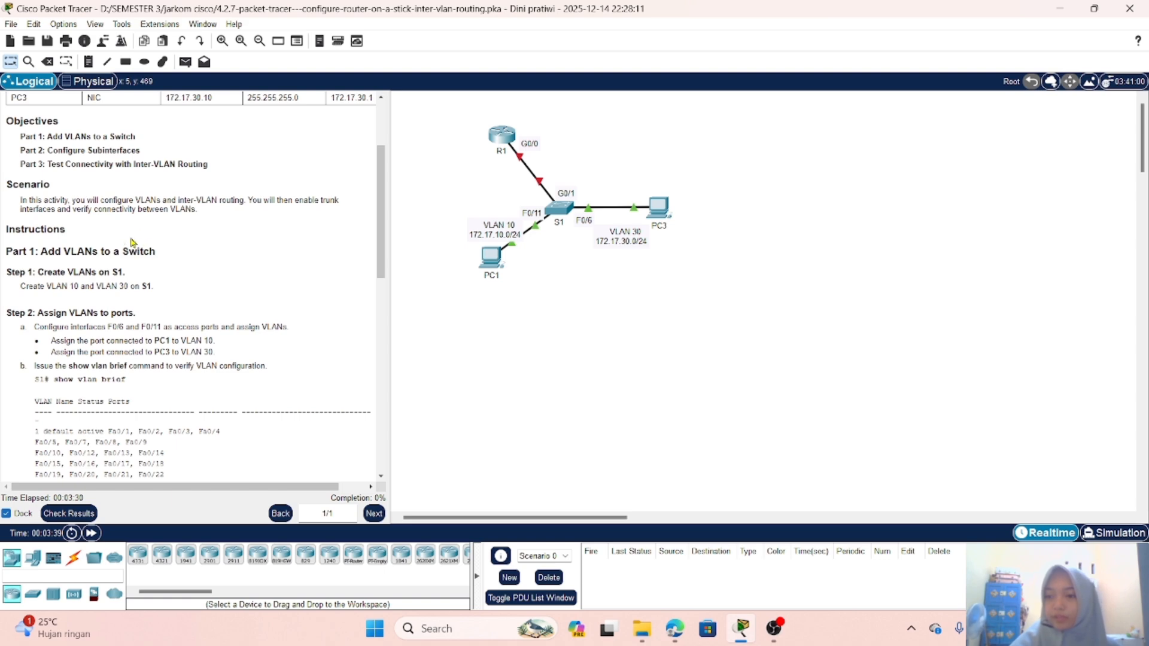
pyautogui.scroll(3, 132, 242)
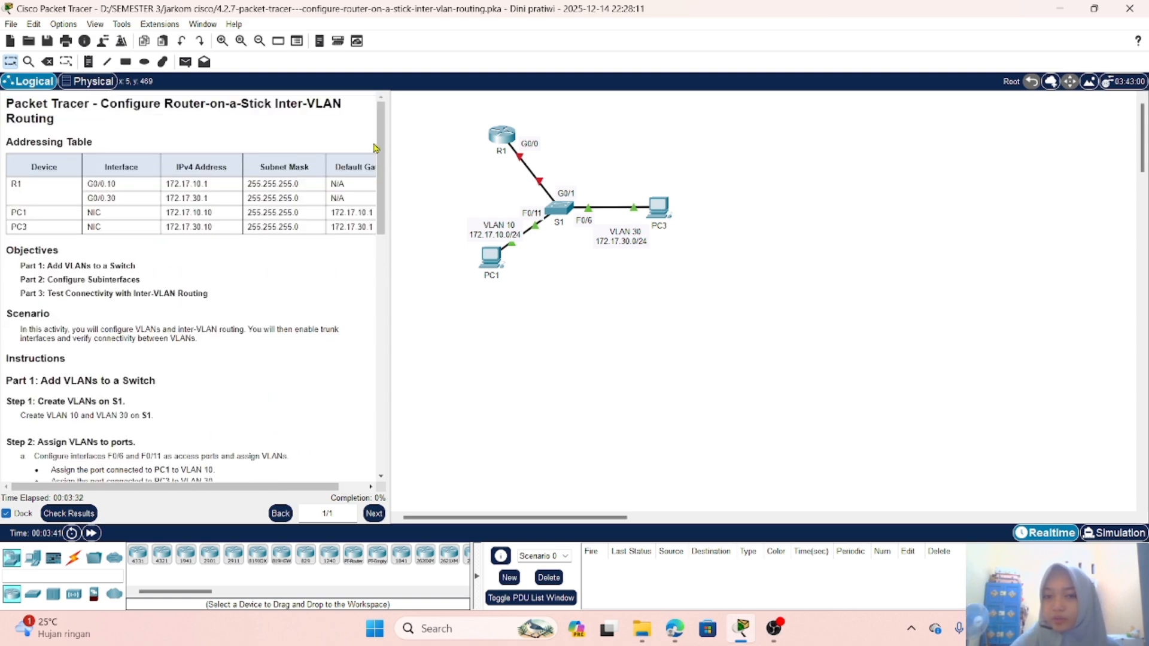
# Open switch S1's command line and enter privileged EXEC mode
pyautogui.click(558, 207)
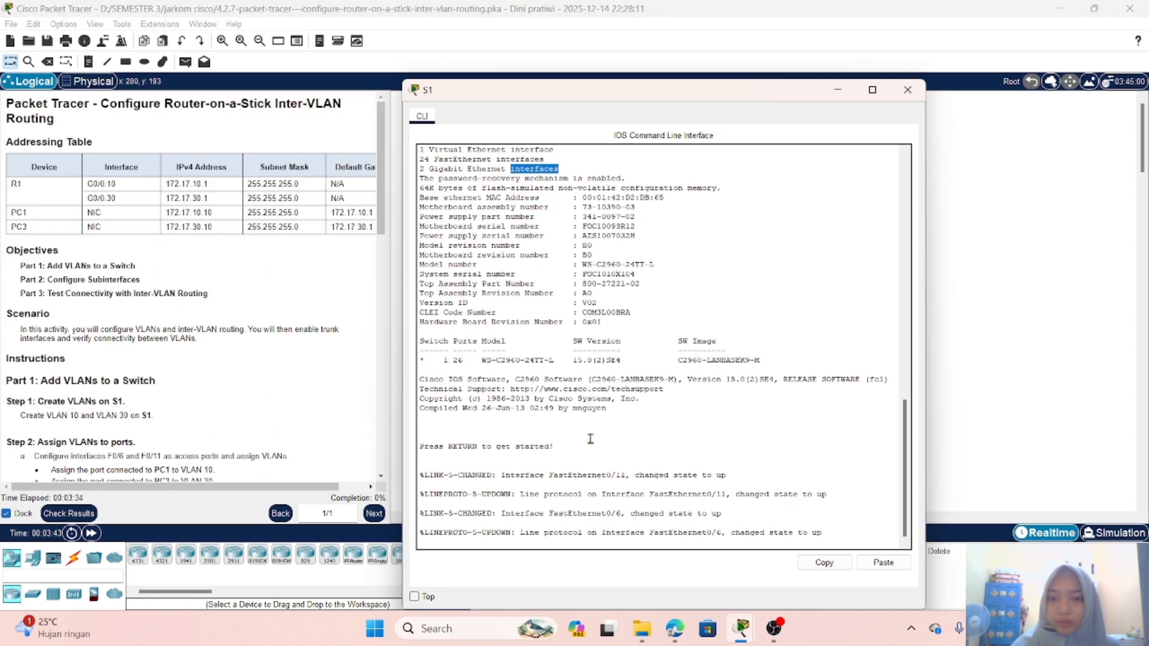
pyautogui.click(586, 533)
pyautogui.press('Return')
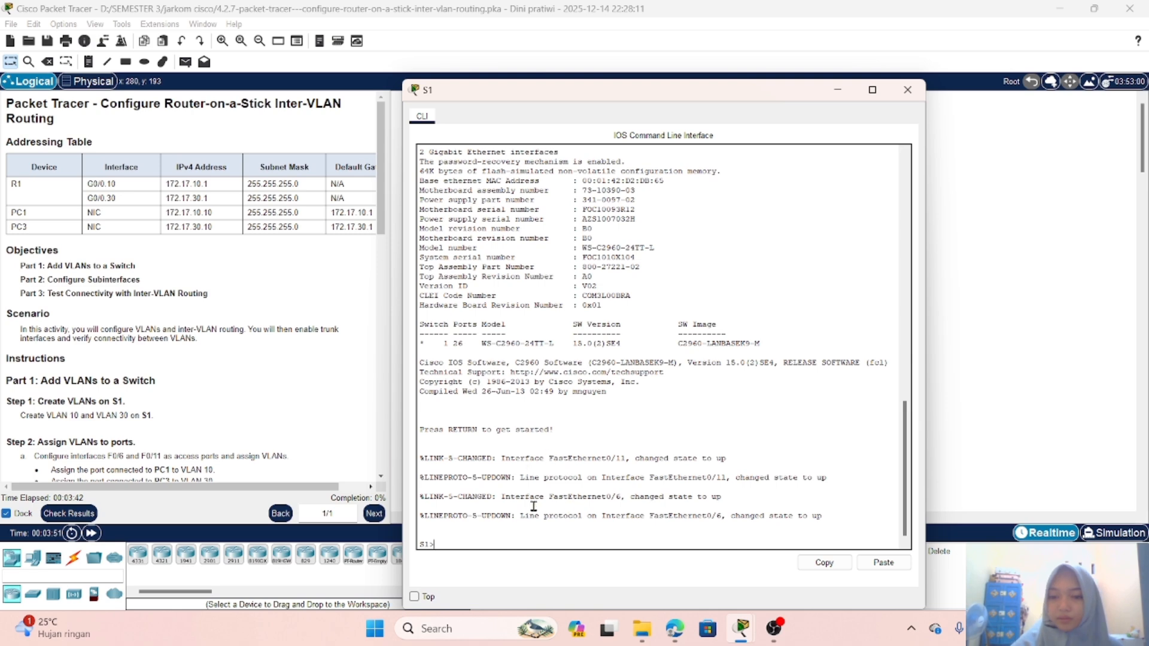
pyautogui.write('n')
pyautogui.press('Return')
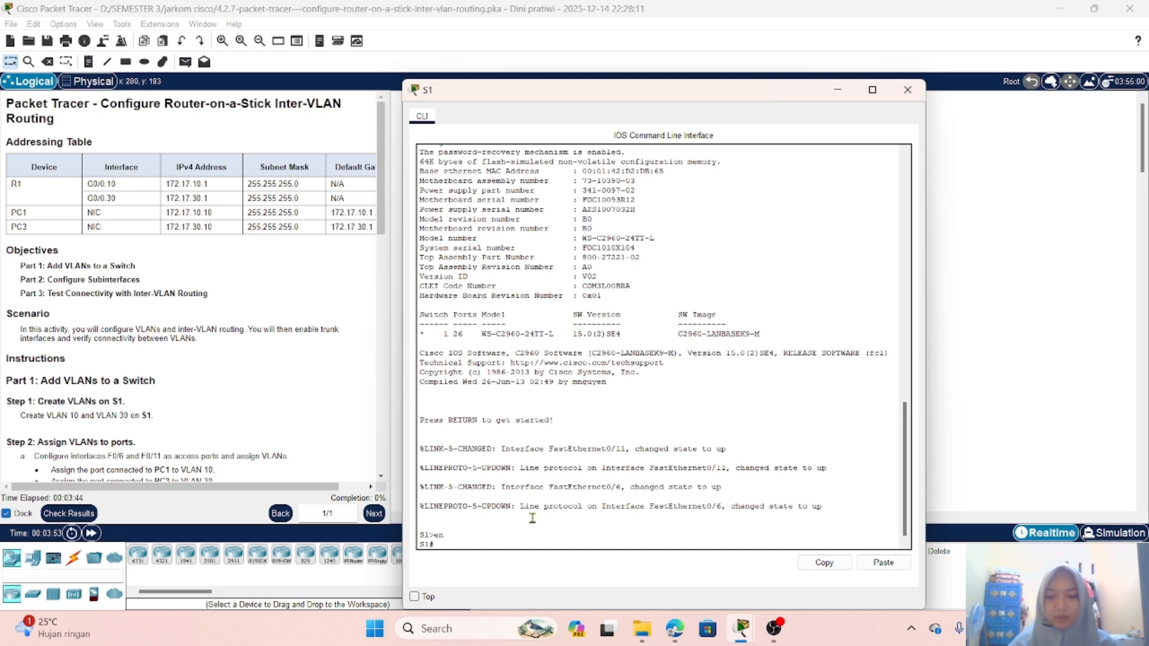
# Enter global configuration mode on S1 and create VLANs 10 and 30
pyautogui.write('conf')
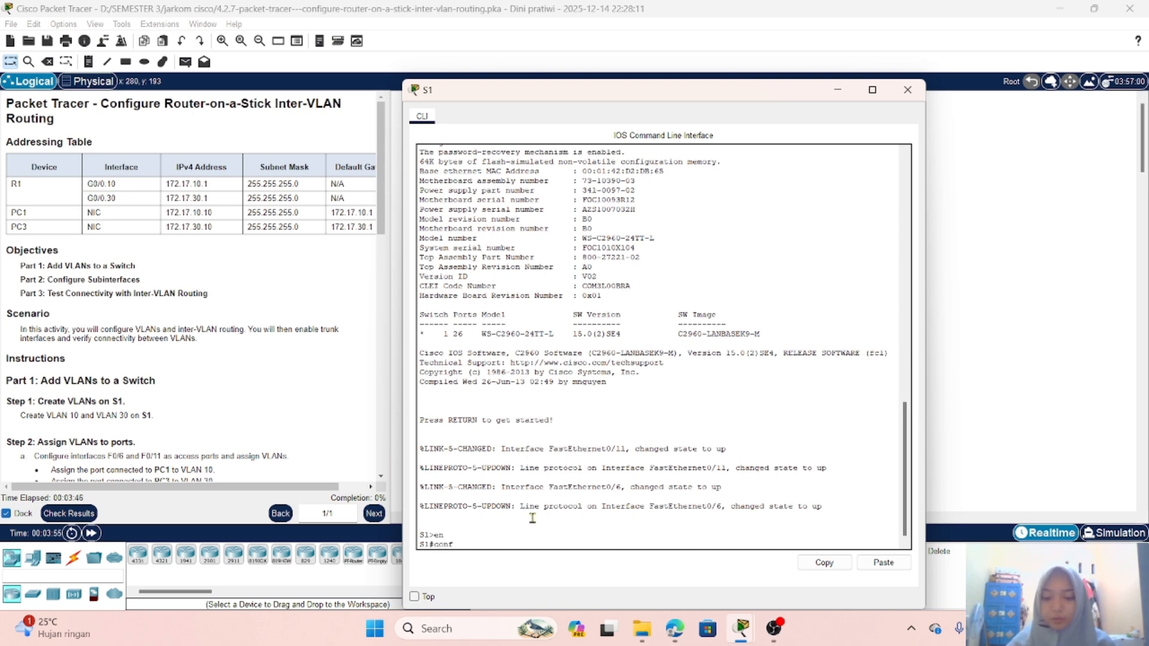
pyautogui.write(' t')
pyautogui.press('Return')
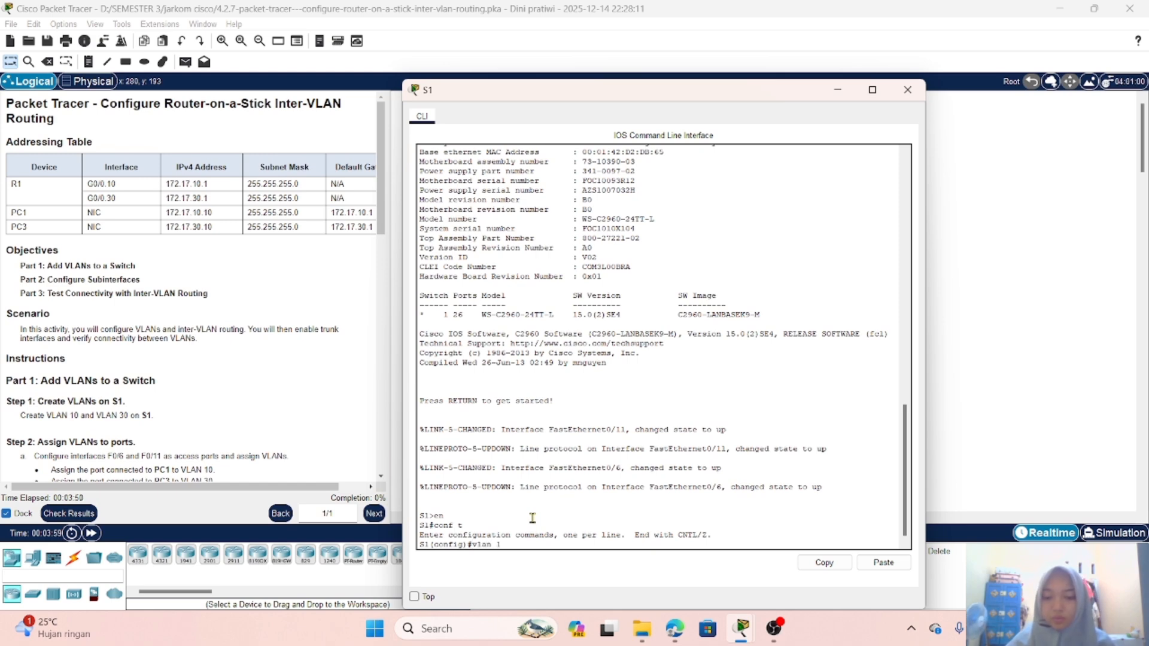
pyautogui.press('Return')
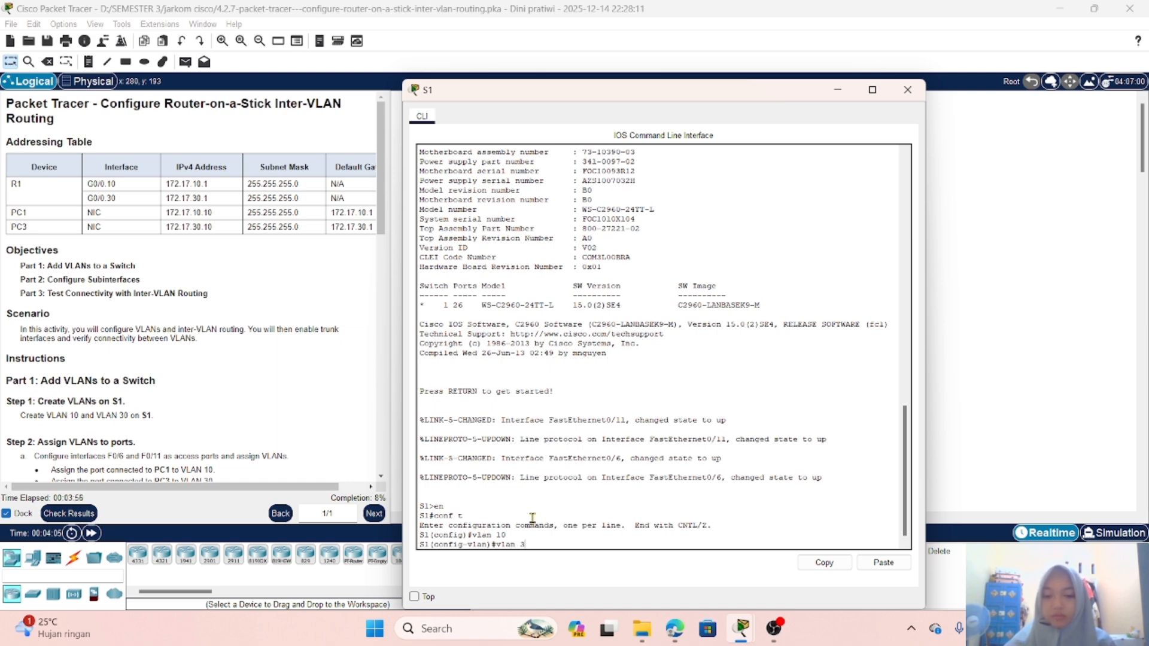
pyautogui.press('Return')
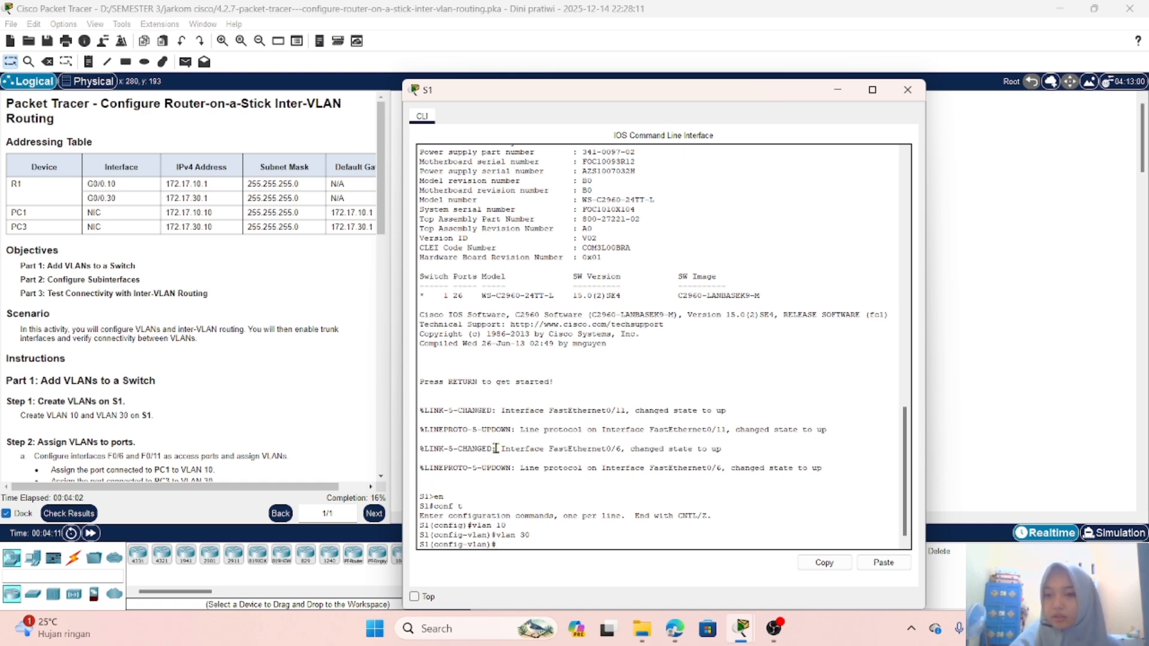
pyautogui.scroll(-3, 215, 344)
pyautogui.scroll(1, 210, 341)
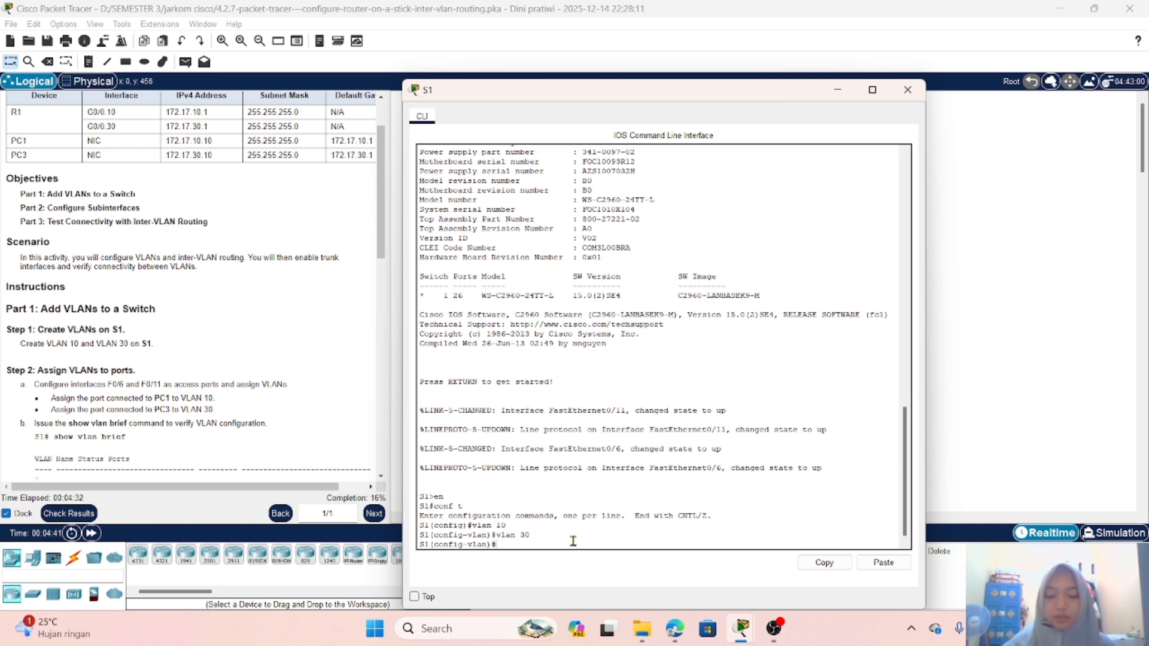
pyautogui.write('int')
pyautogui.press('Tab')
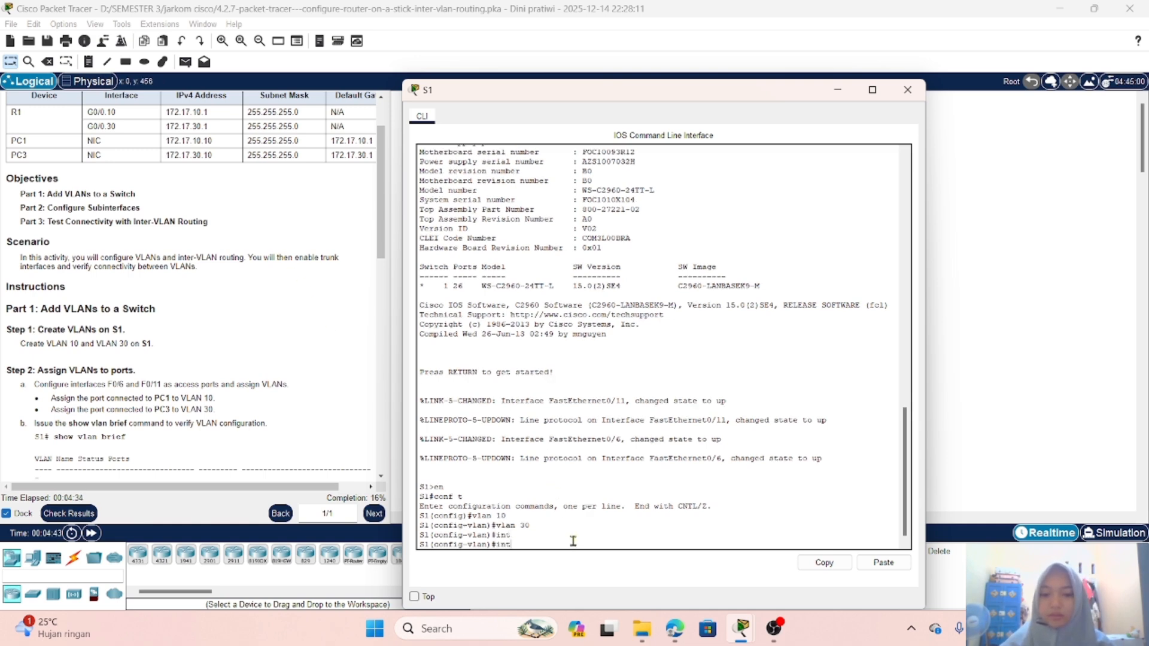
pyautogui.write('exi')
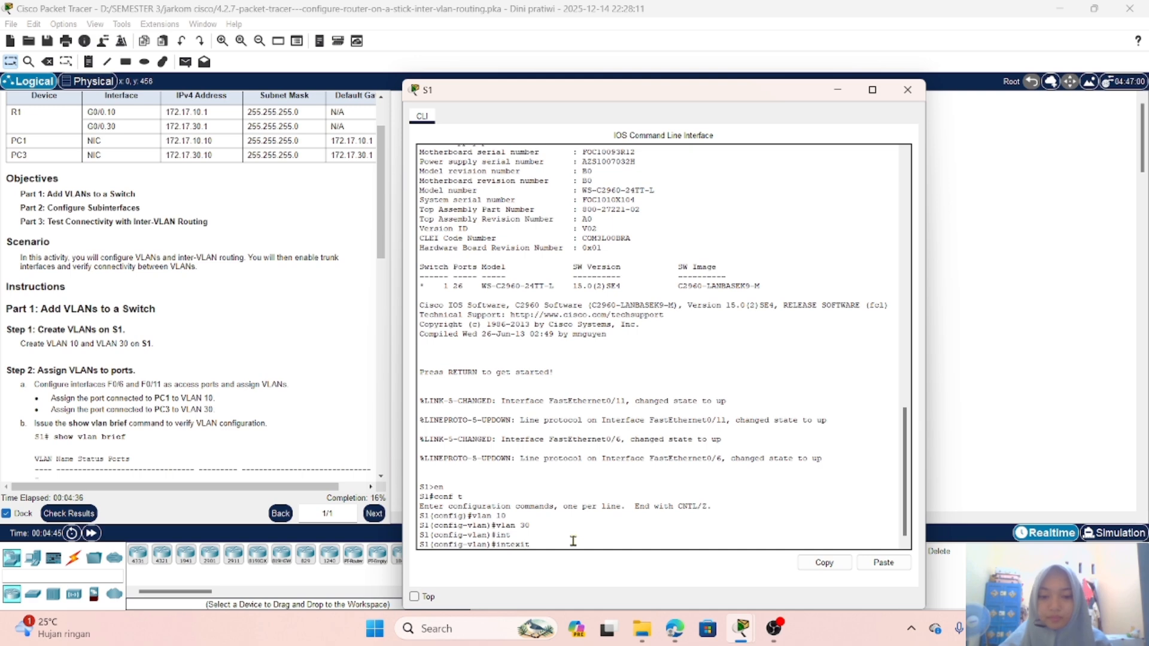
pyautogui.write('t')
pyautogui.press('Return')
# Leave VLAN configuration mode on S1 and enter configuration of interface f0/11
pyautogui.write('ex')
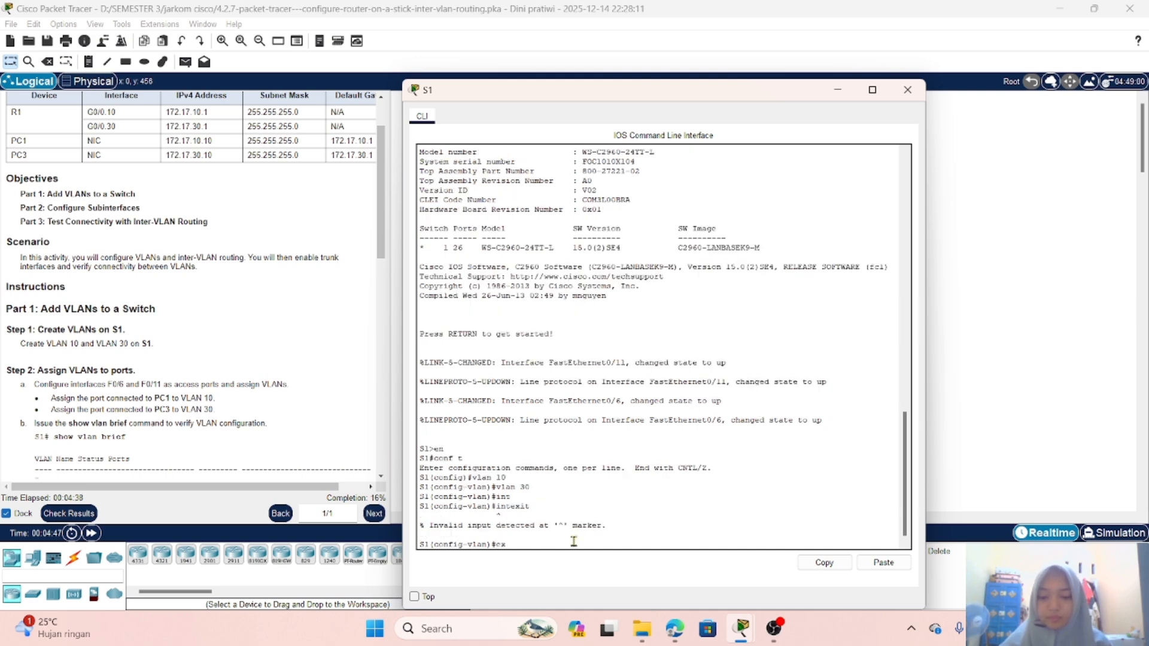
pyautogui.write('it')
pyautogui.press('Return')
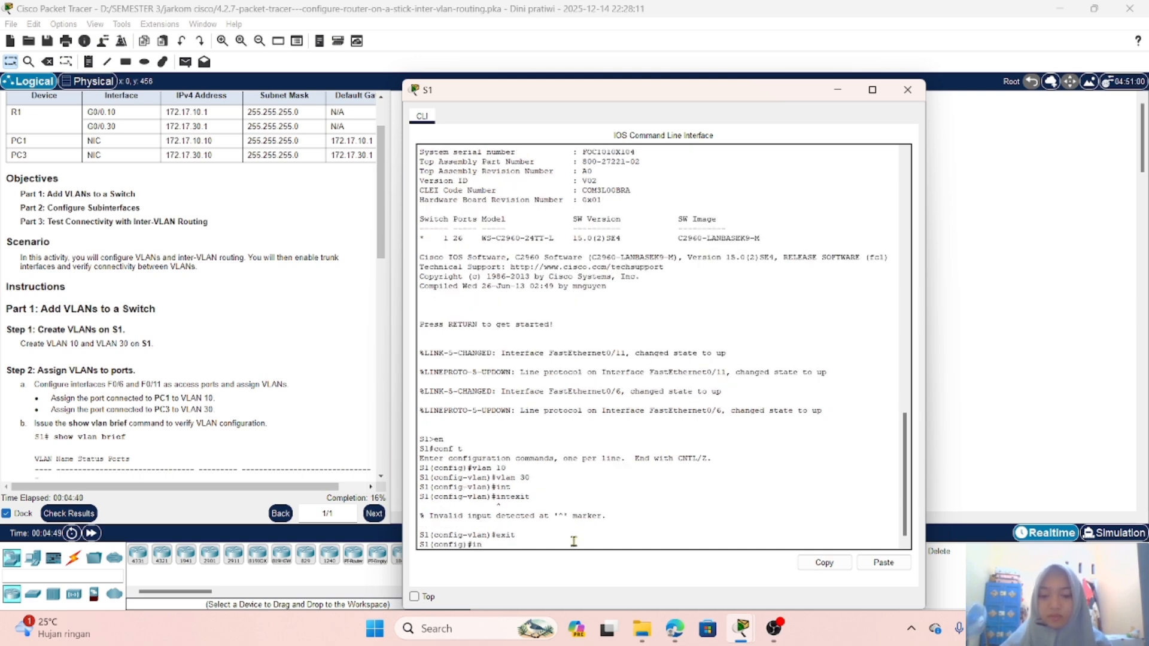
pyautogui.write('in')
pyautogui.press('Tab')
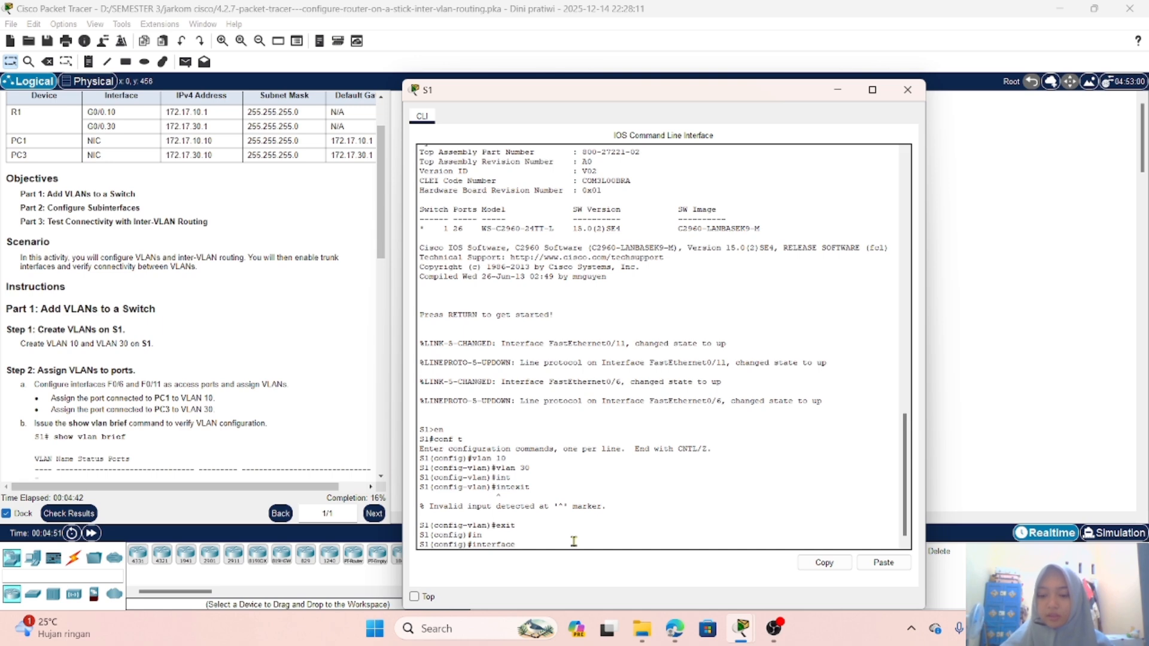
pyautogui.write('f0/')
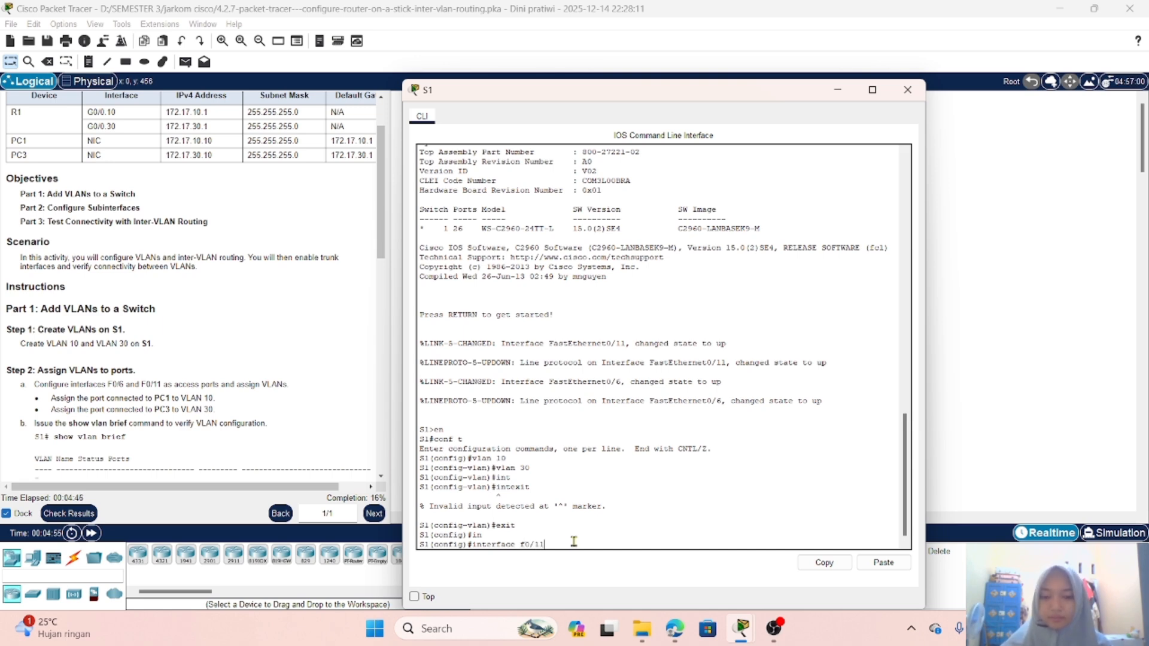
pyautogui.write('11')
pyautogui.press('Return')
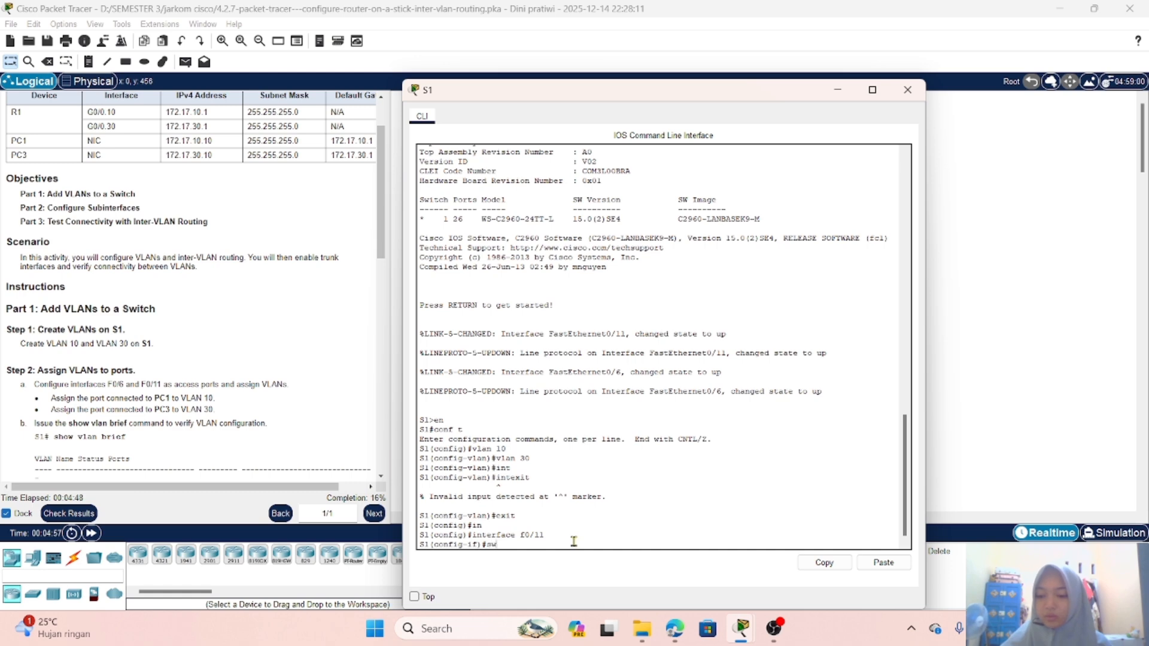
# Set interface f0/11 to access mode with the switchport mode command
pyautogui.write('sw')
pyautogui.press('Tab')
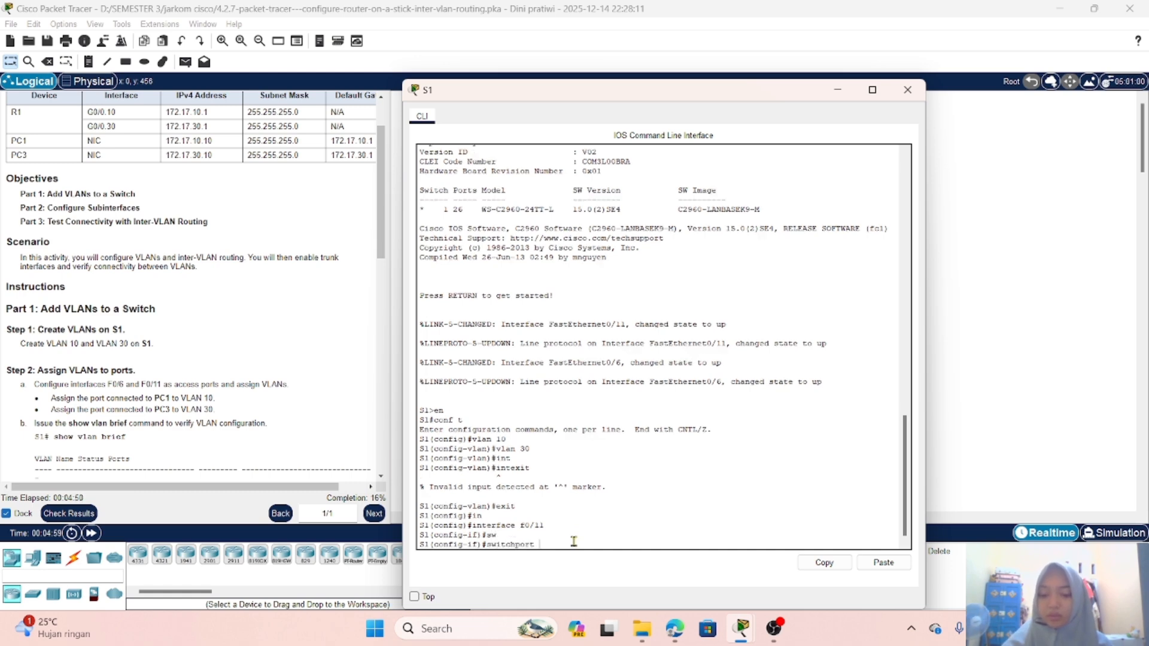
pyautogui.write('m')
pyautogui.press('Tab')
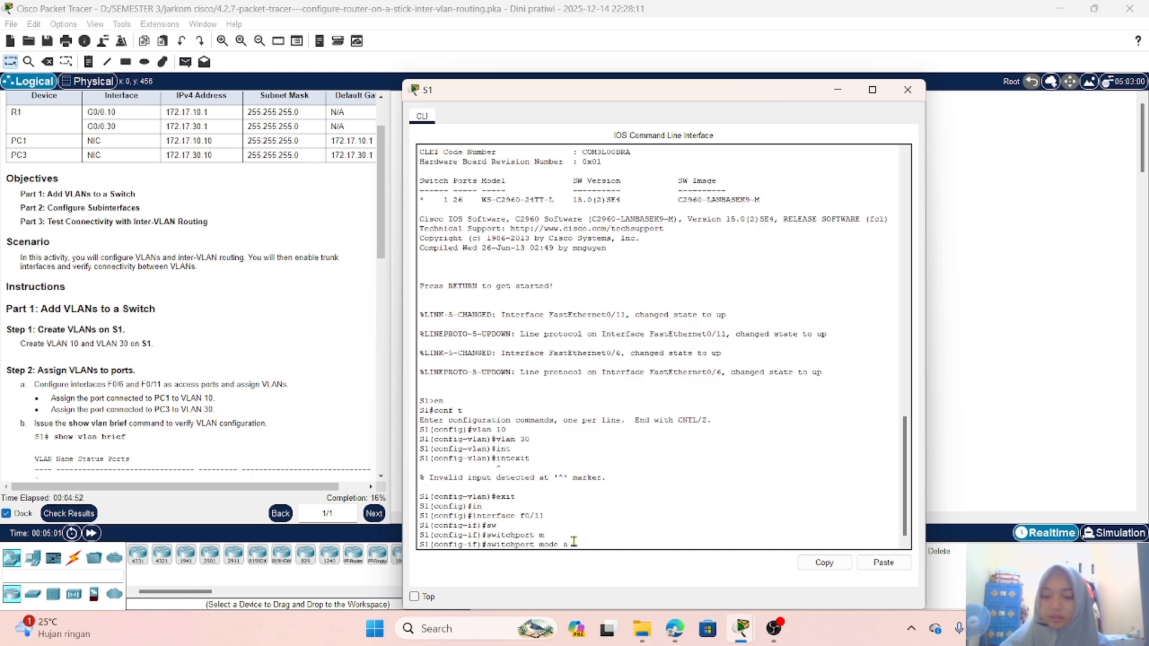
pyautogui.write('a')
pyautogui.press('Tab')
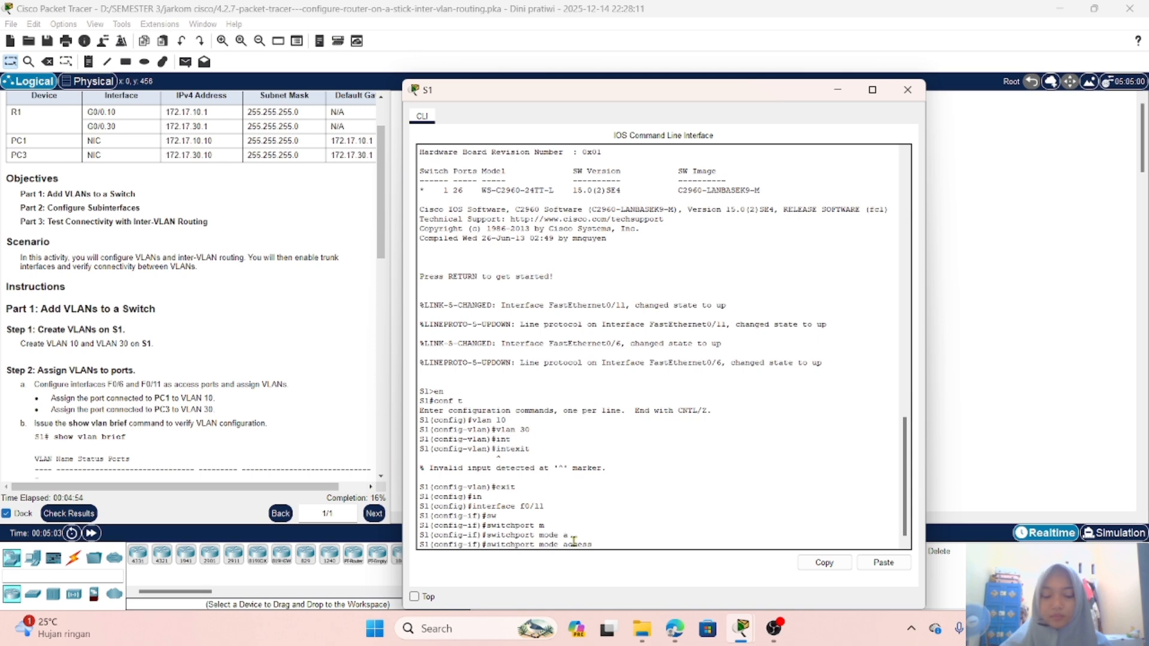
pyautogui.press('Return')
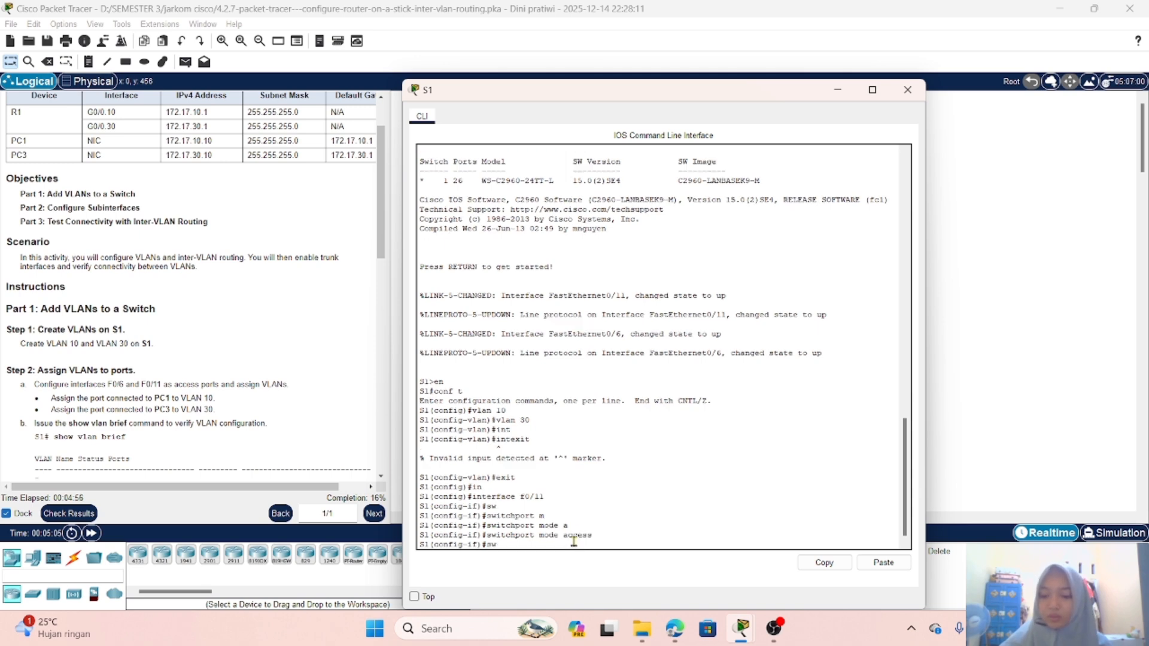
# Assign interface f0/11 to VLAN 10 as its access VLAN
pyautogui.write('sw')
pyautogui.press('Tab')
pyautogui.write('a')
pyautogui.press('Tab')
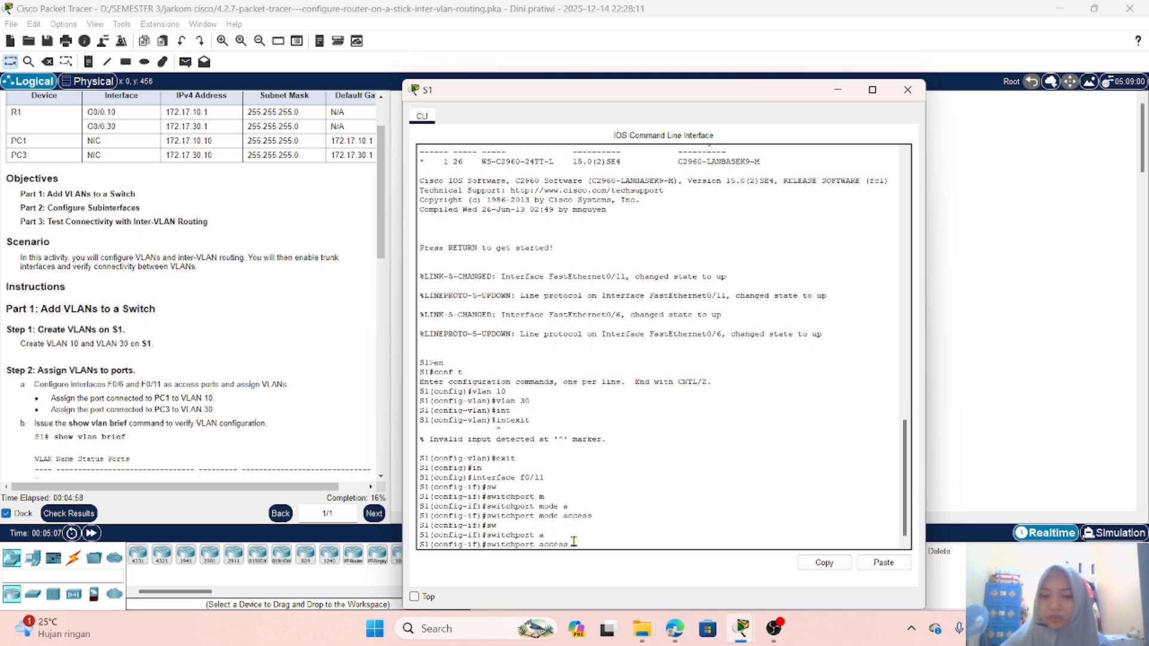
pyautogui.write('v')
pyautogui.press('Tab')
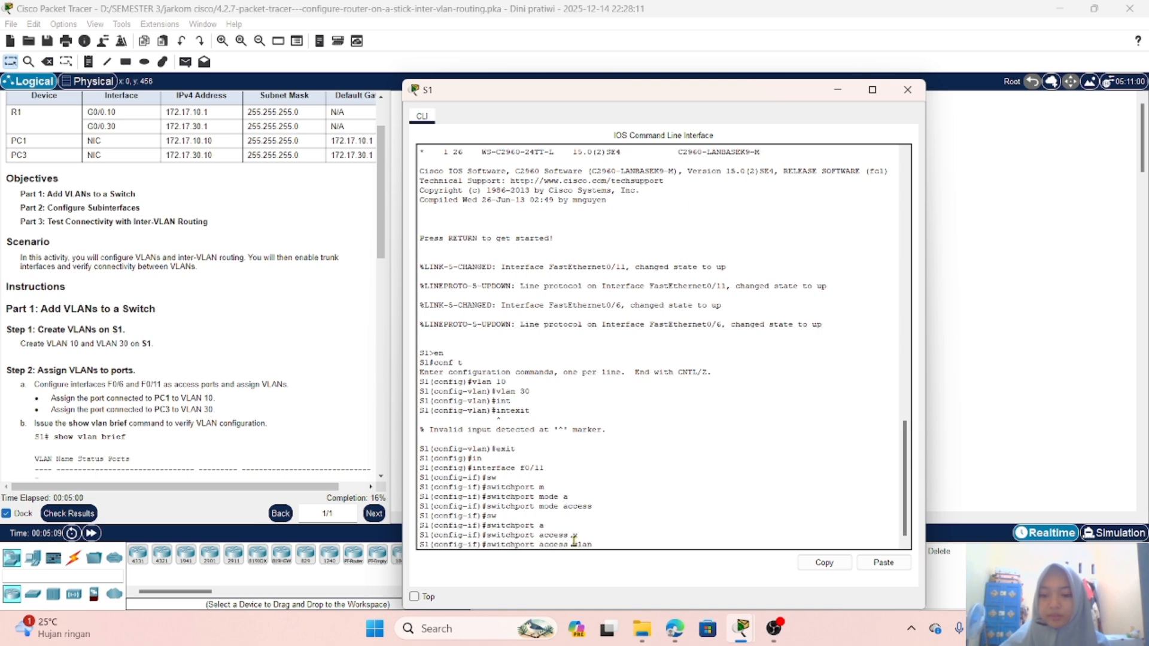
pyautogui.write('10')
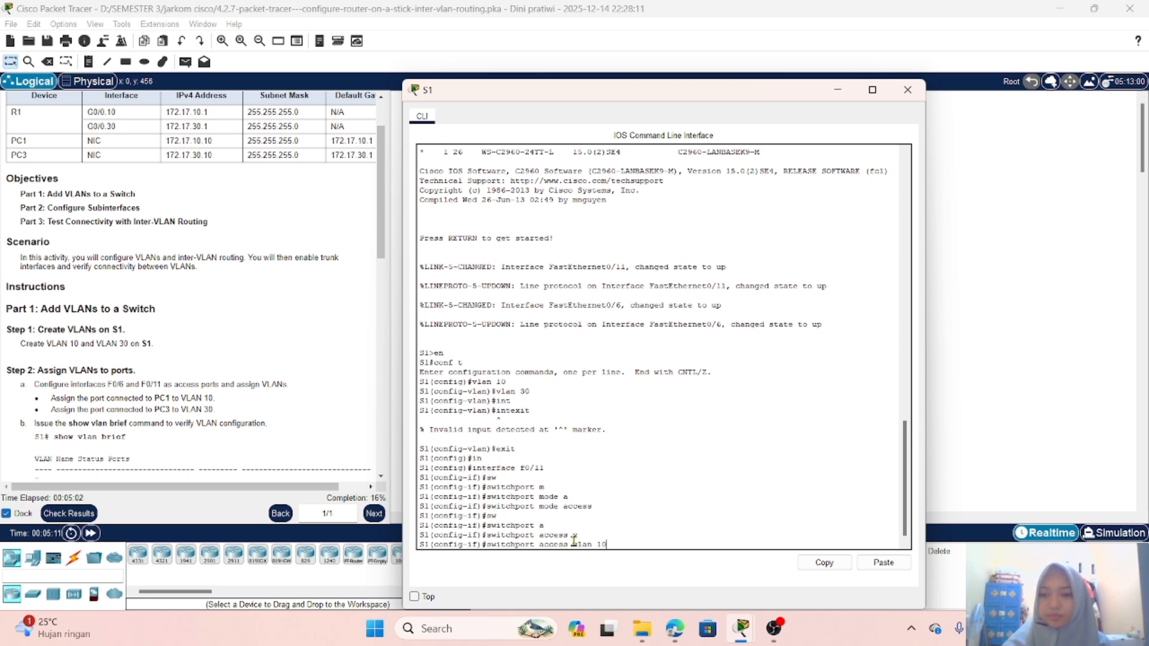
pyautogui.press('Return')
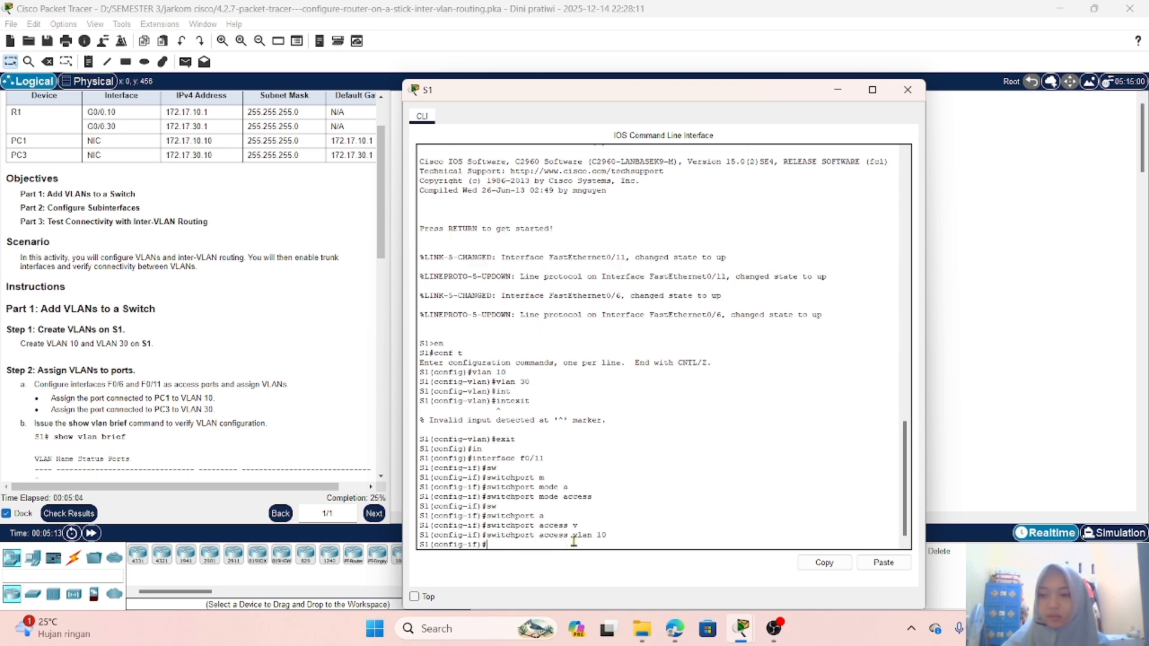
# Enter configuration of interface f0/6 on switch S1
pyautogui.write('inter')
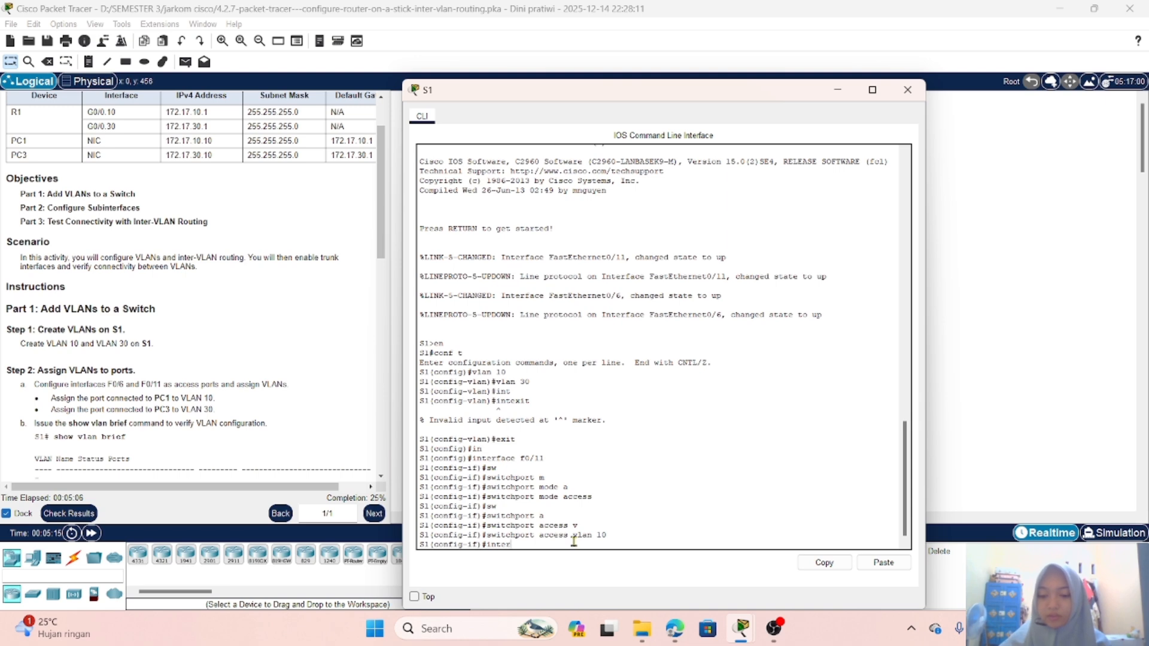
pyautogui.write('face')
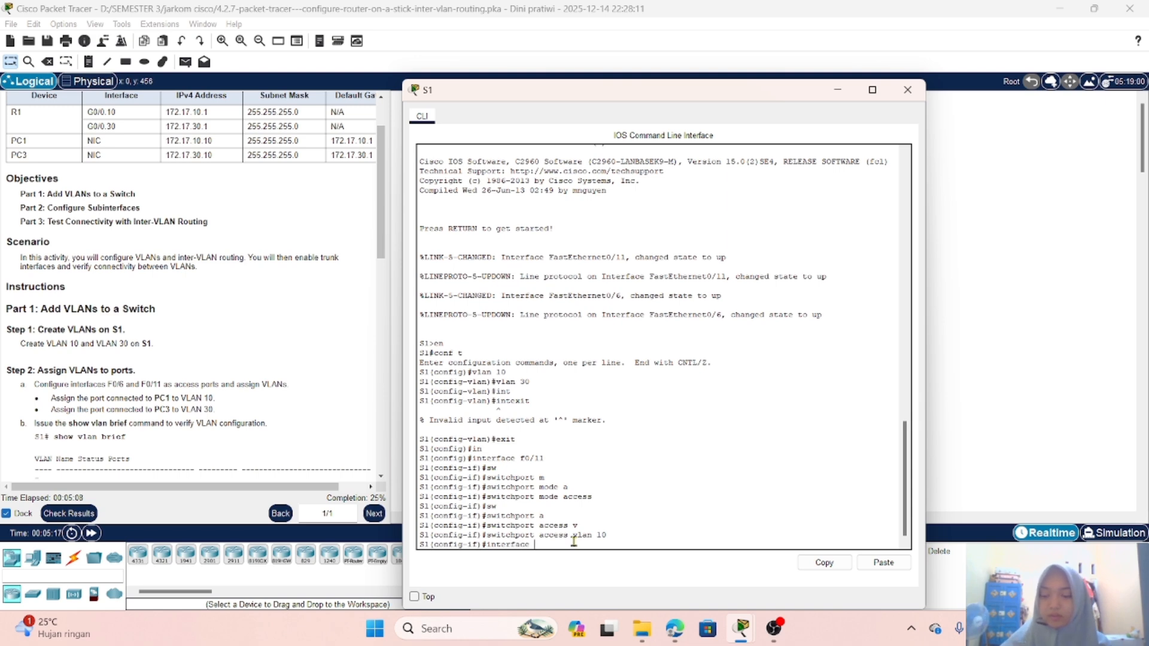
pyautogui.write(' f0')
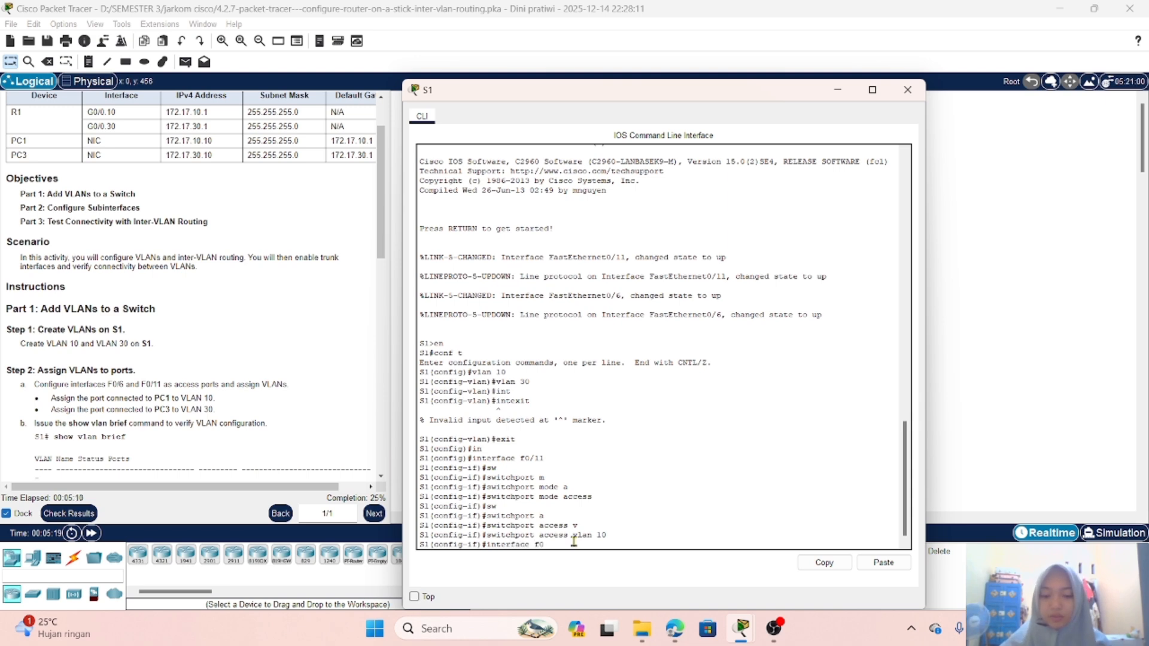
pyautogui.write('/6')
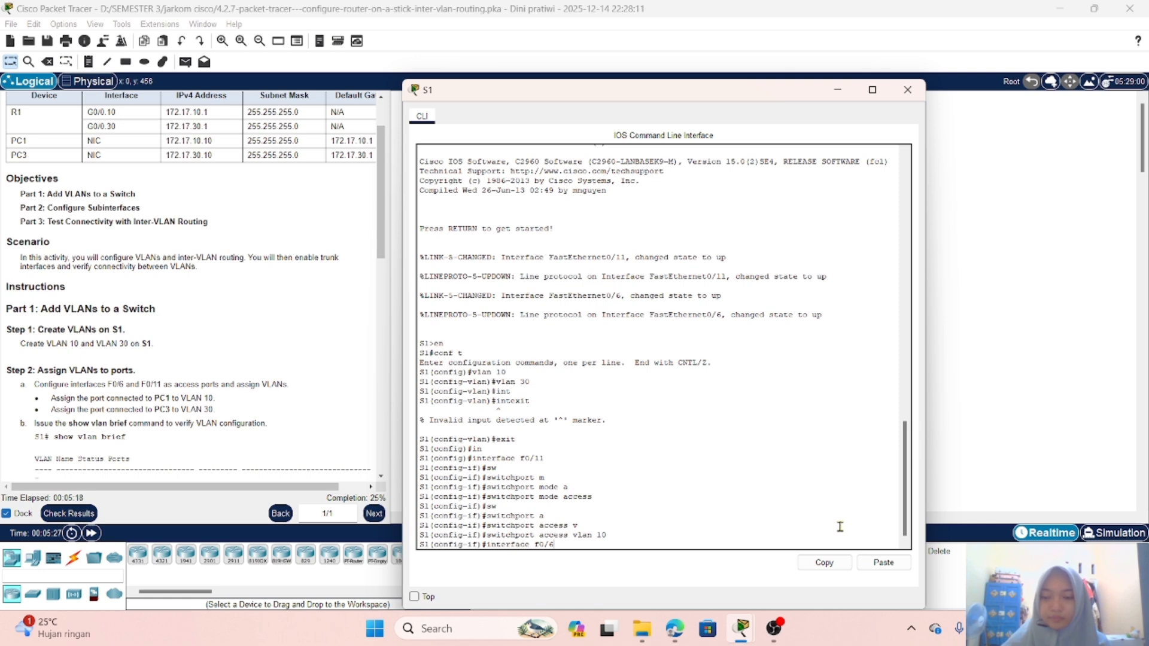
pyautogui.press('Return')
# Set interface f0/6 to access mode with the switchport mode command
pyautogui.write('sw')
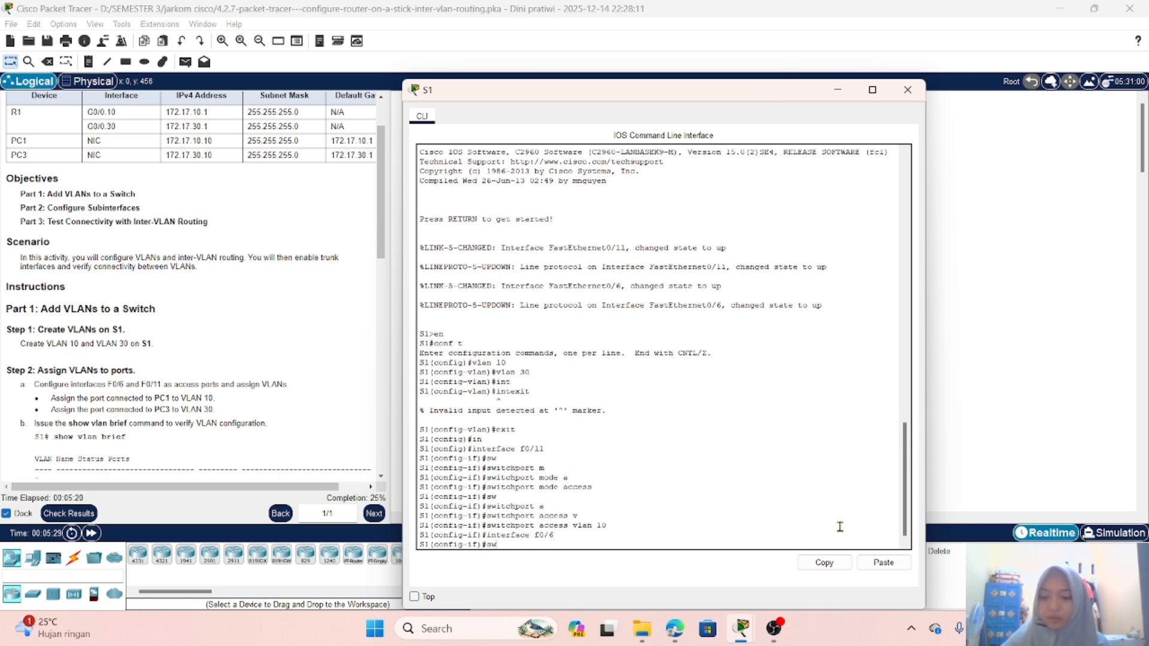
pyautogui.press('Tab')
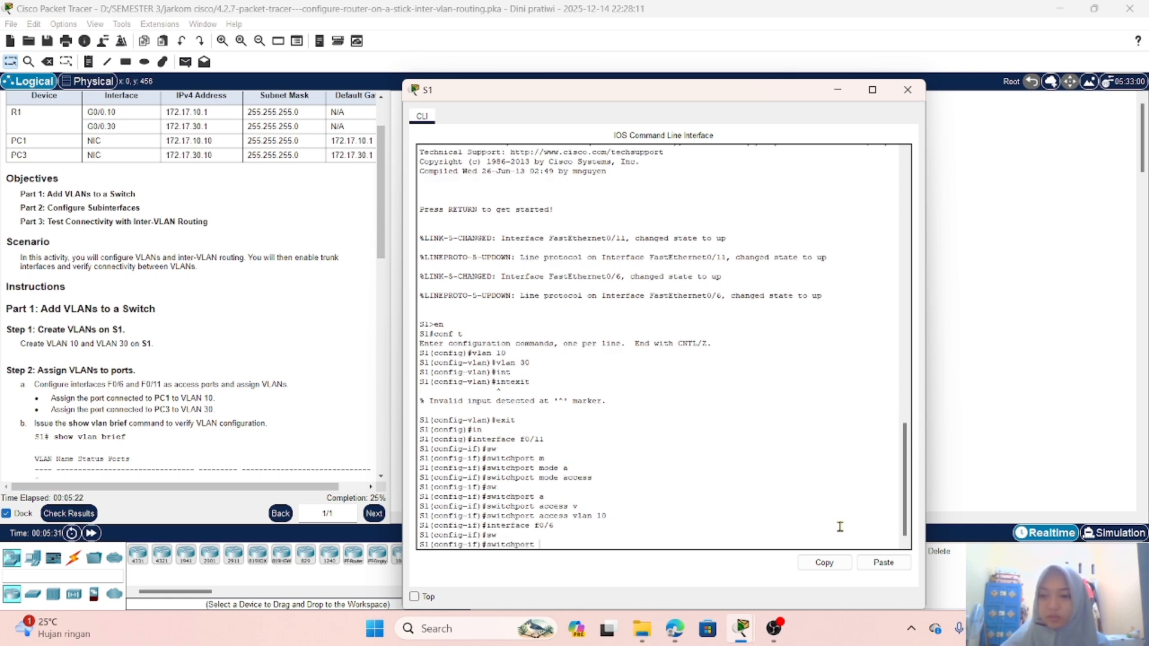
pyautogui.write('m')
pyautogui.press('Tab')
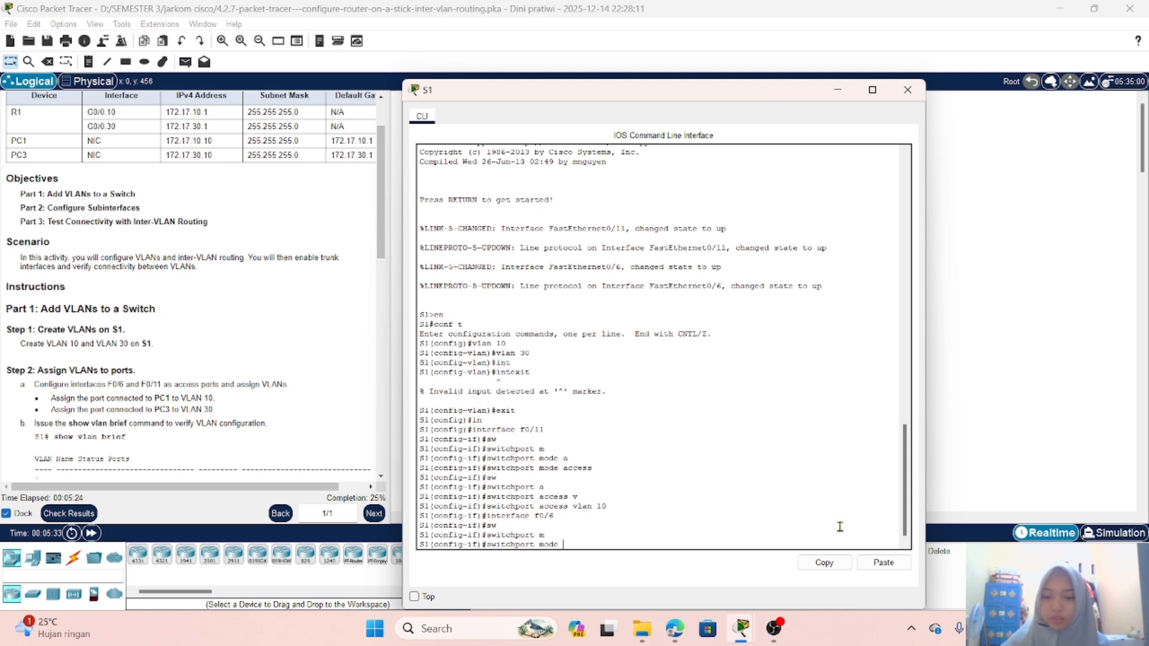
pyautogui.write('a')
pyautogui.press('Tab')
pyautogui.press('Return')
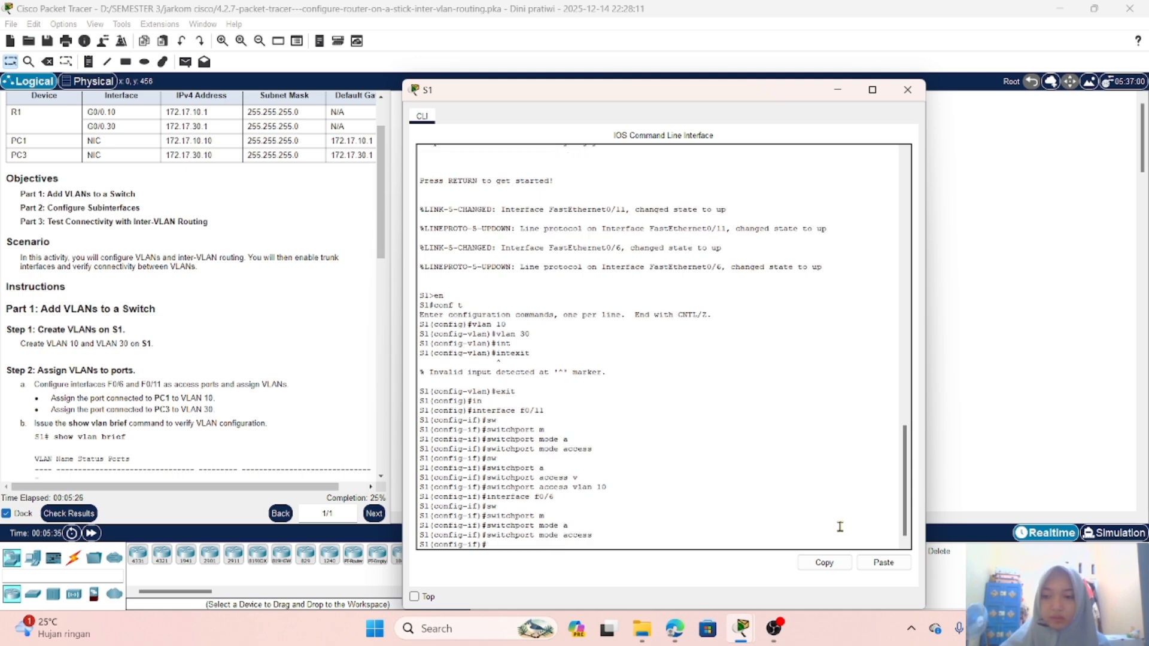
# Assign interface f0/6 to VLAN 30 as its access VLAN
pyautogui.write('sw')
pyautogui.press('Tab')
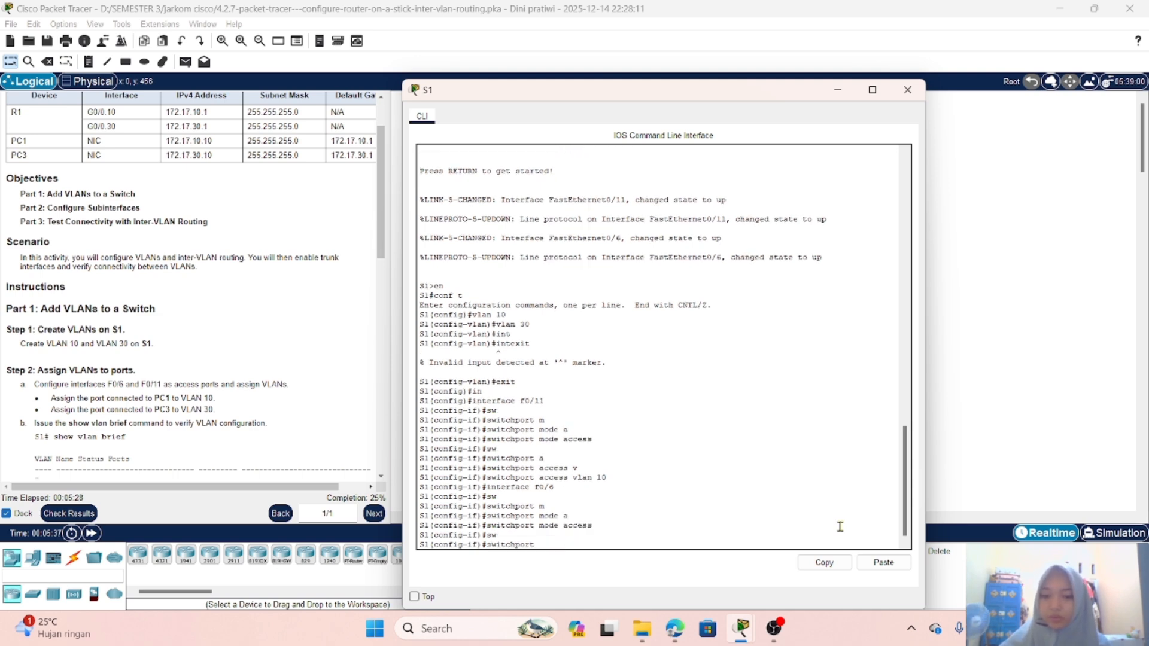
pyautogui.write('a')
pyautogui.press('Tab')
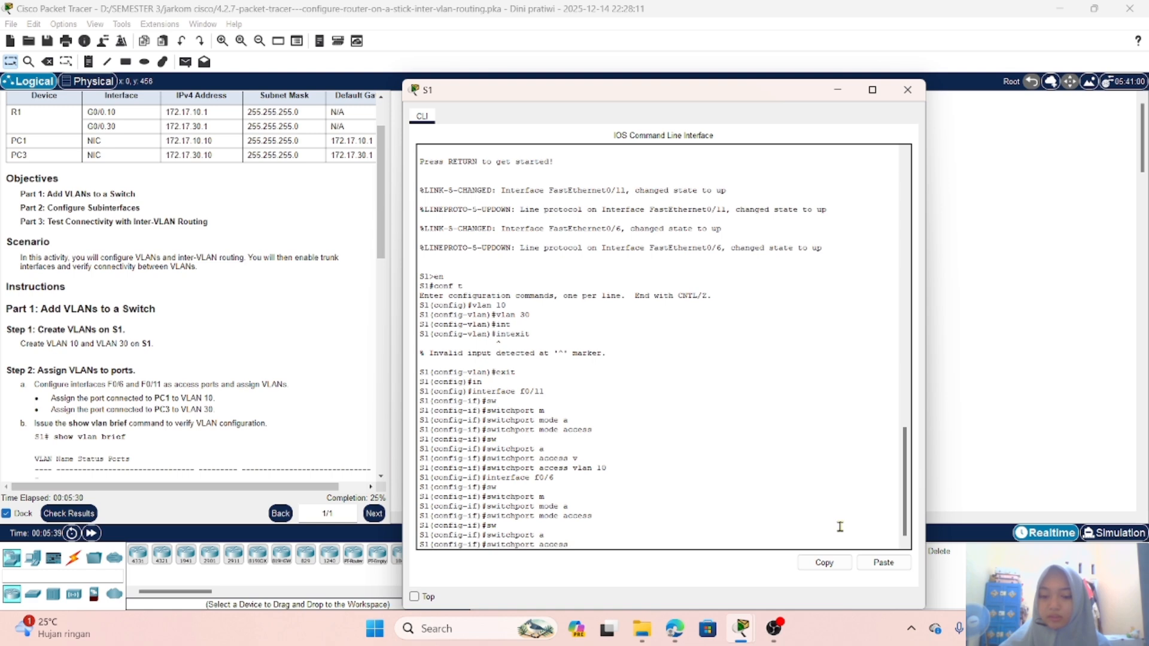
pyautogui.write('v')
pyautogui.press('Tab')
pyautogui.write('30')
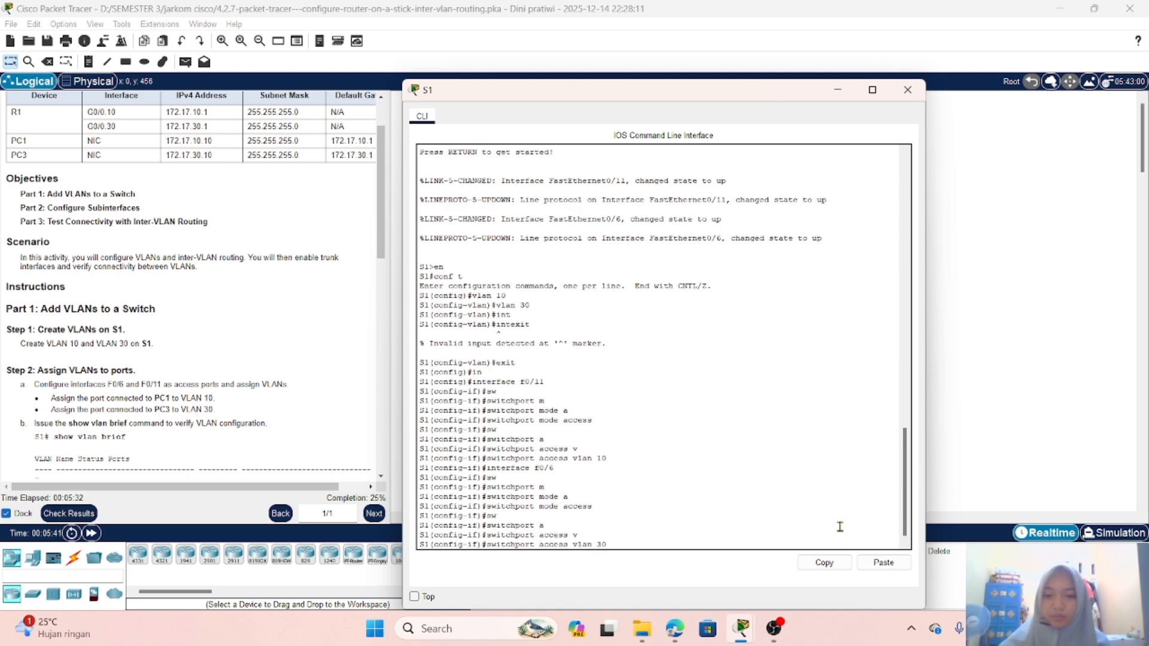
pyautogui.press('Return')
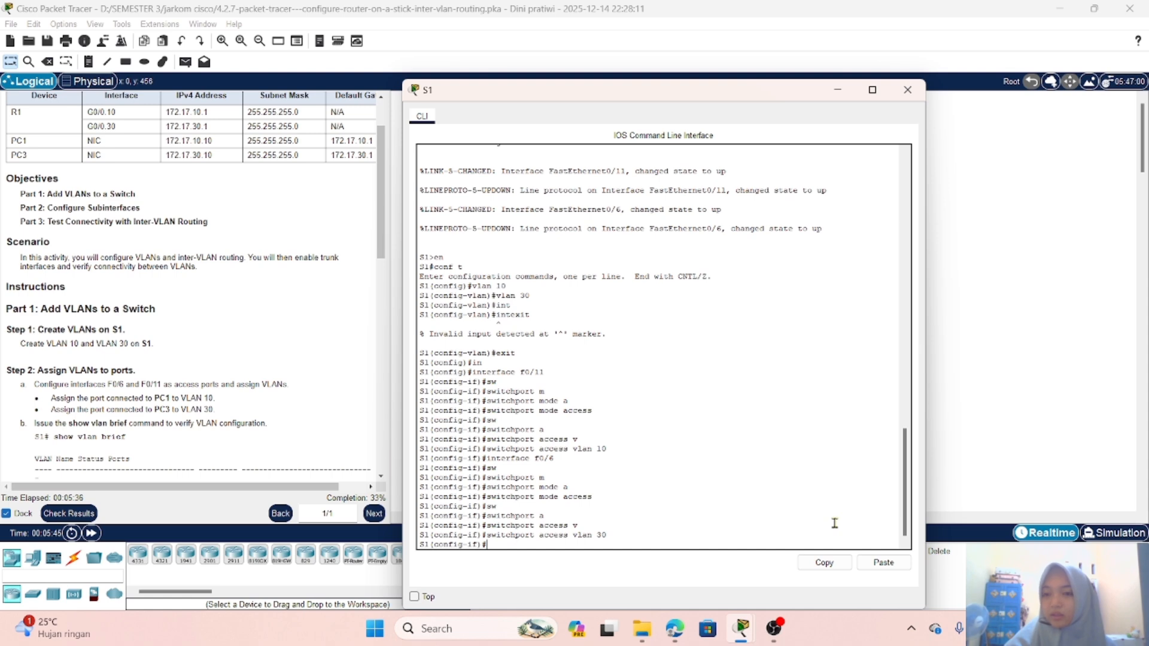
# Return S1 to privileged EXEC mode and check the VLAN configuration with show vlan brief
pyautogui.scroll(-2, 178, 308)
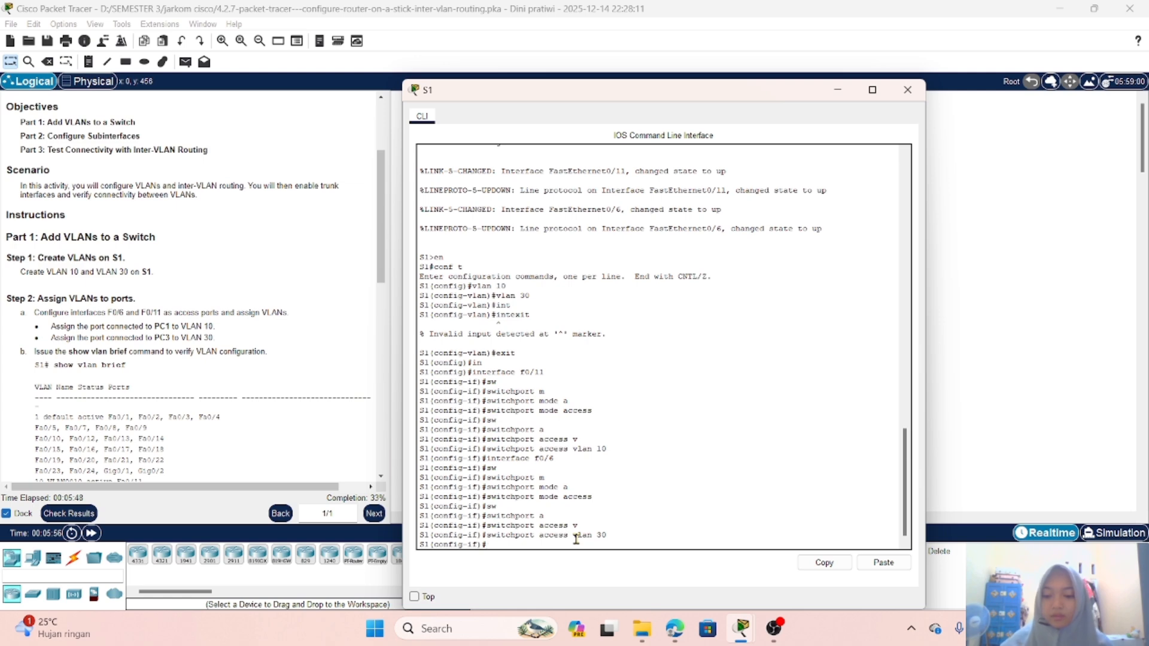
pyautogui.write('end')
pyautogui.press('Return')
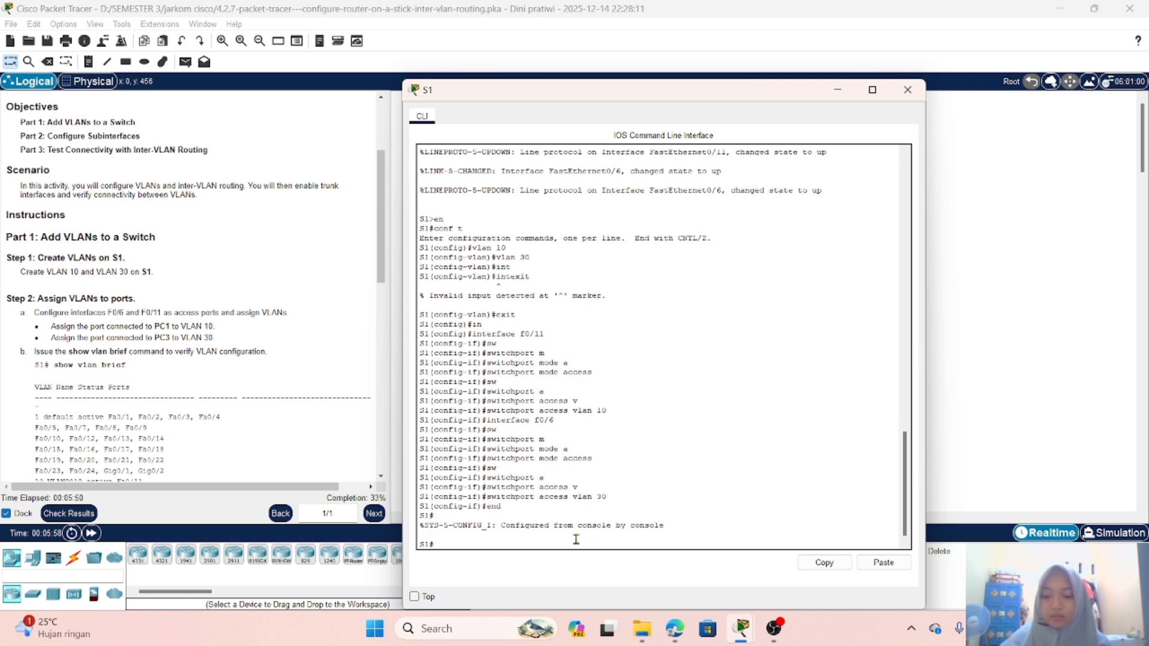
pyautogui.write('show')
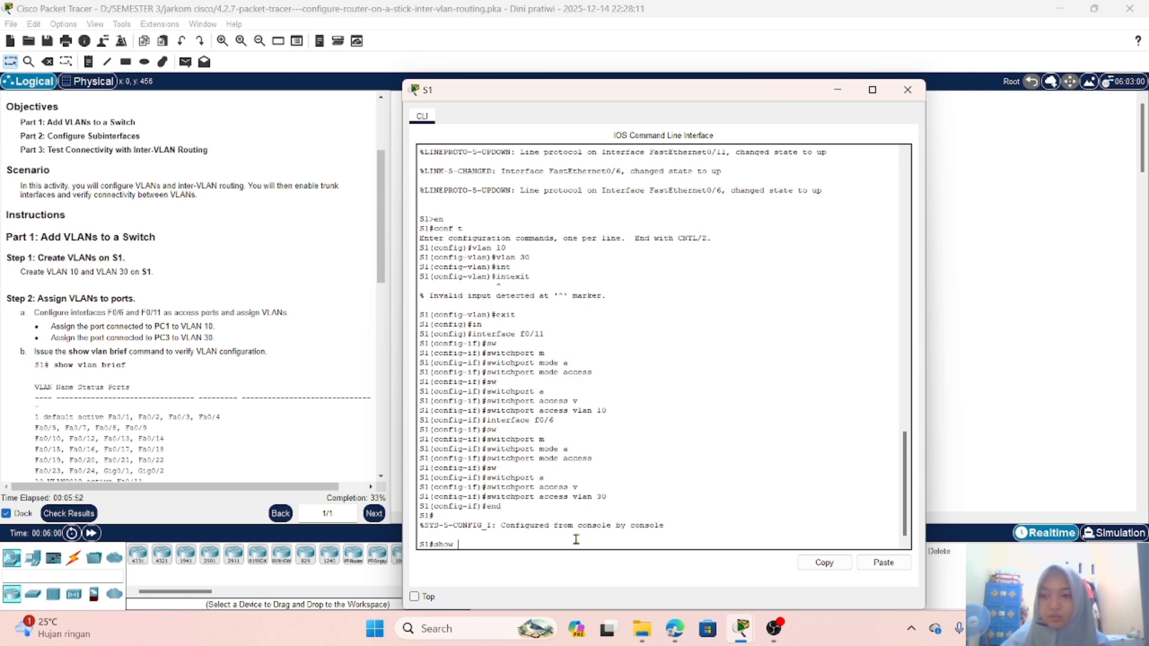
pyautogui.write(' vlan b')
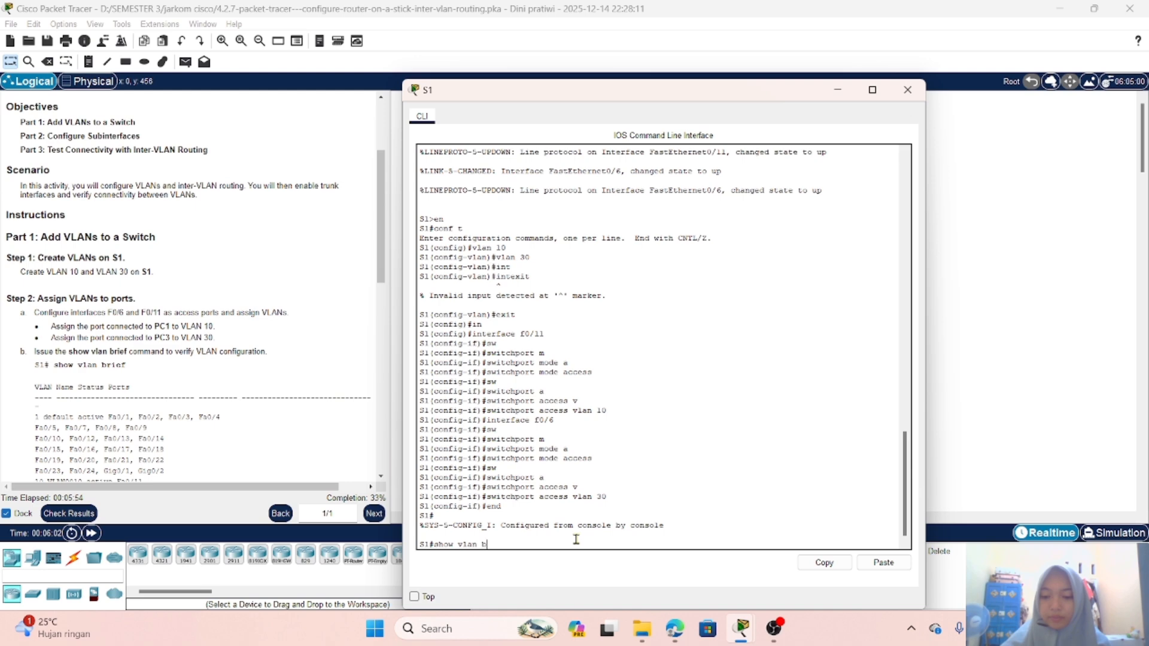
pyautogui.write('r')
pyautogui.press('Tab')
pyautogui.press('Return')
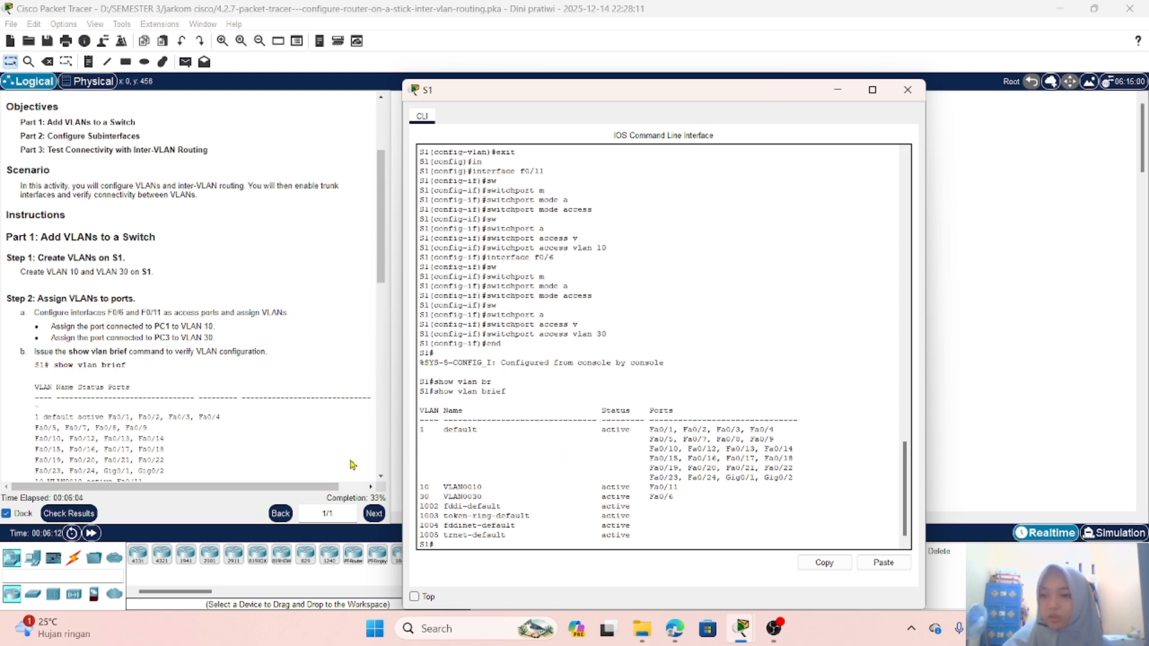
# Put S1's window away and copy PC3's IPv4 address from its IP configuration
pyautogui.scroll(-1, 243, 261)
pyautogui.scroll(-3, 243, 261)
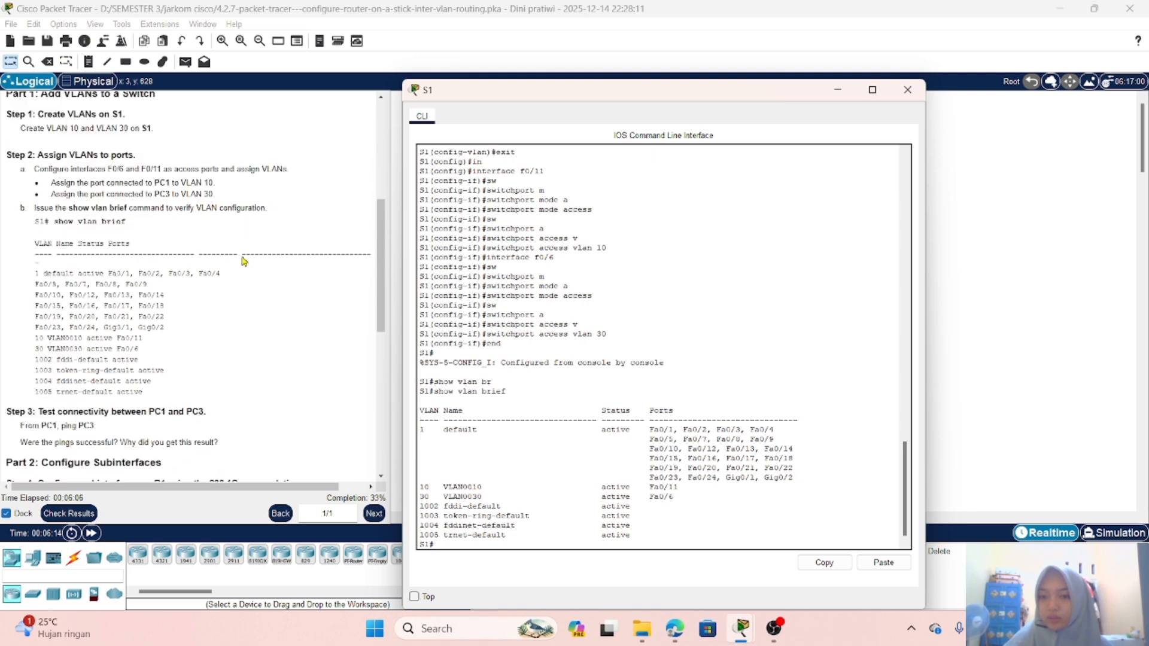
pyautogui.scroll(-6, 244, 261)
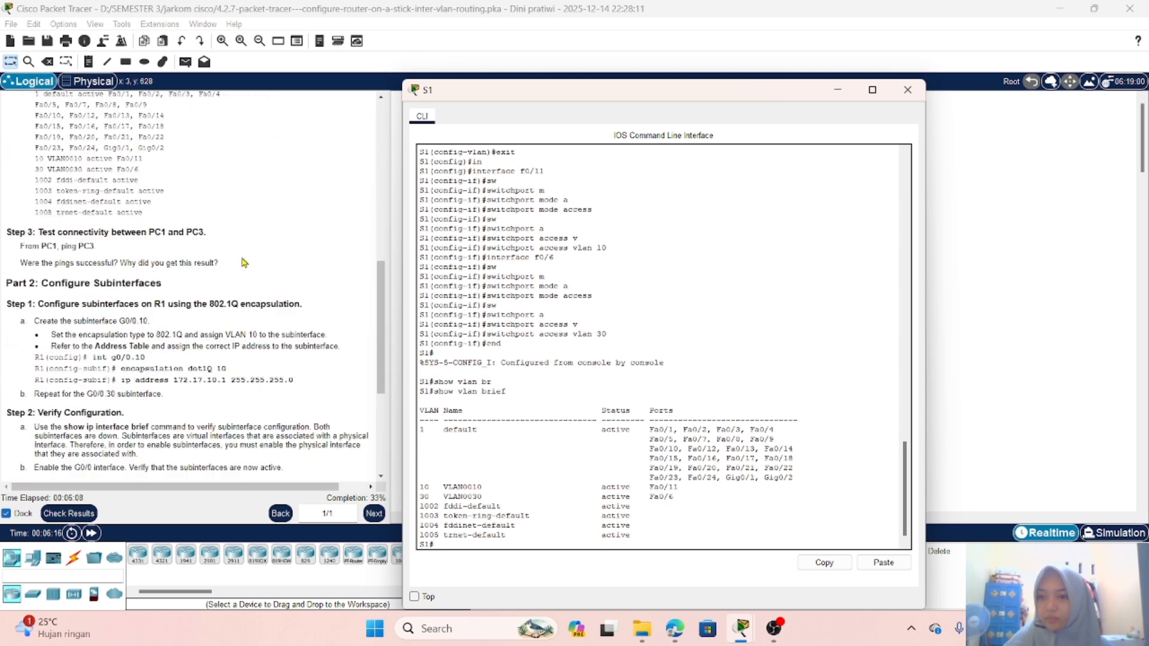
pyautogui.scroll(-1, 244, 262)
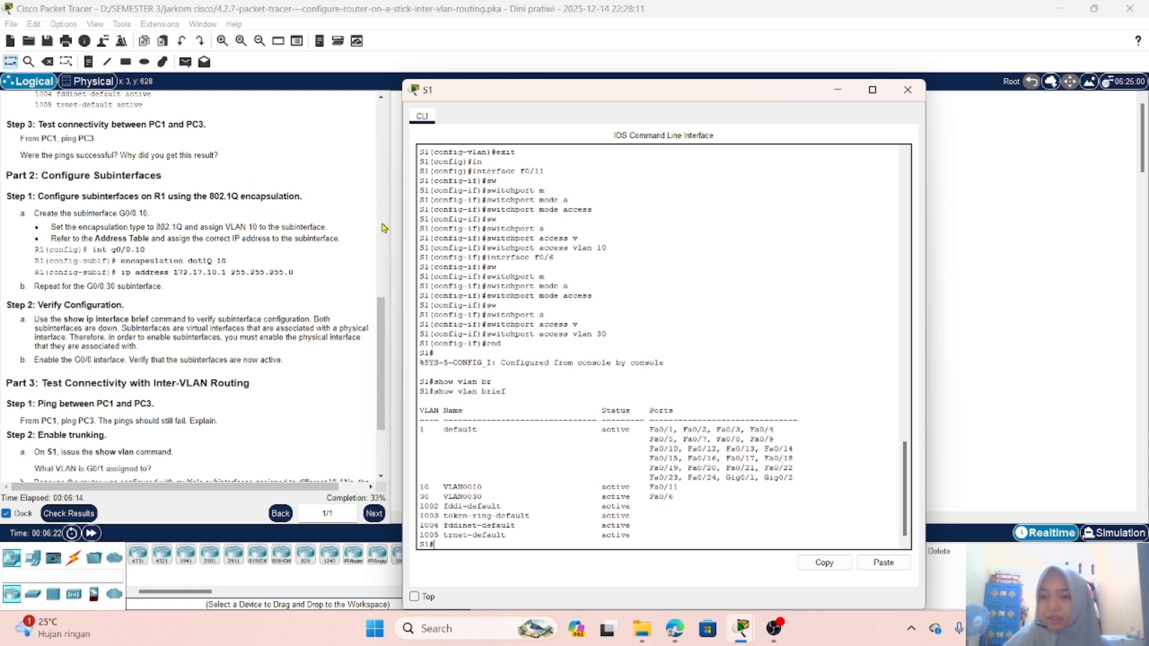
pyautogui.click(838, 90)
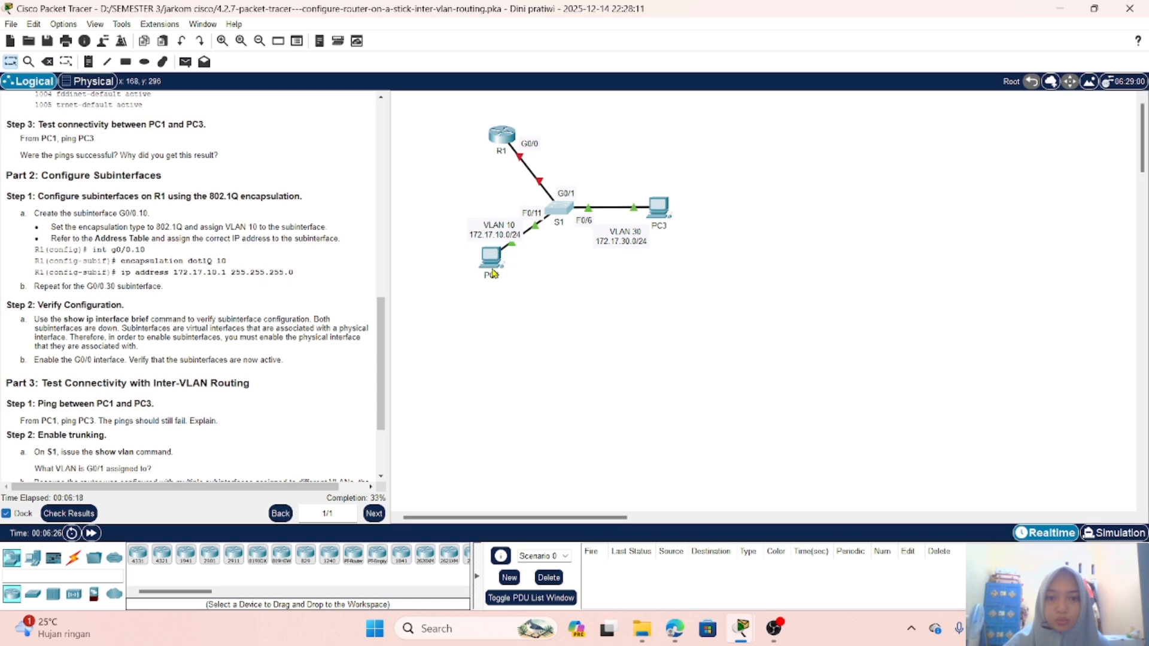
pyautogui.click(658, 207)
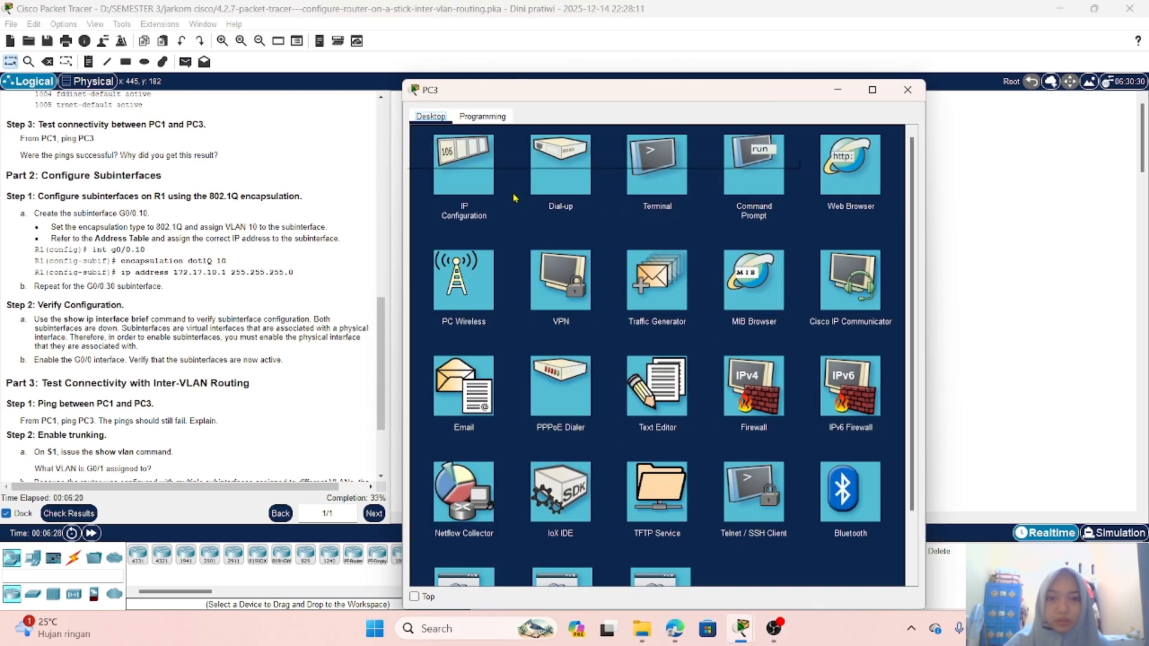
pyautogui.click(465, 176)
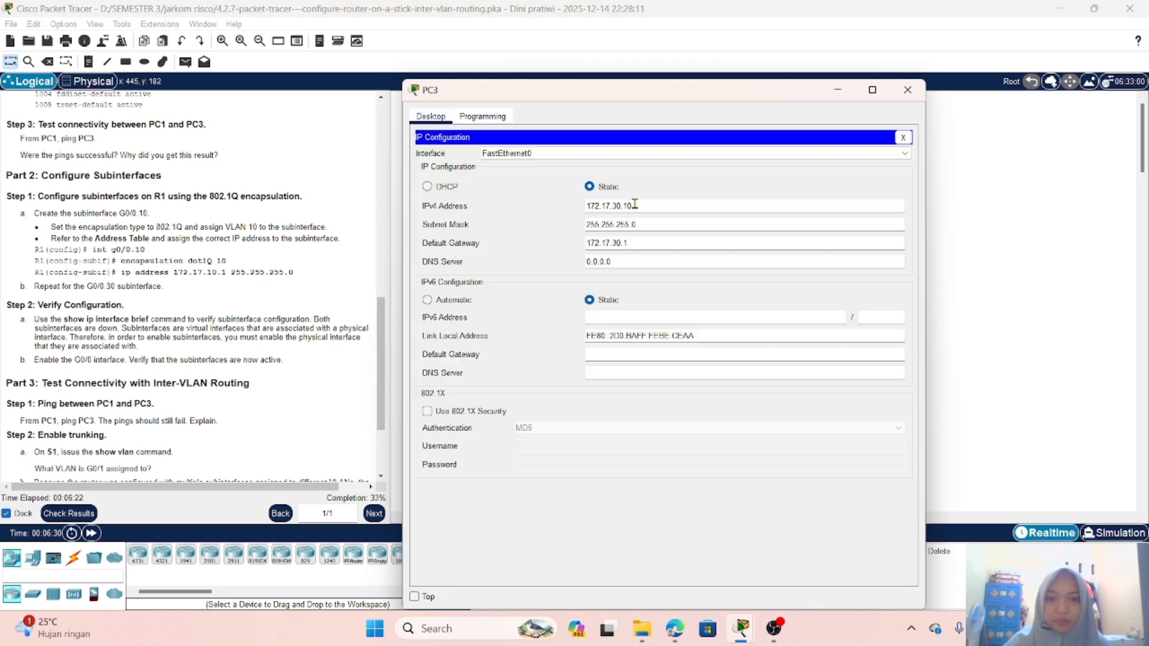
pyautogui.moveTo(635, 204); pyautogui.dragTo(586, 206)
pyautogui.hotkey('ctrl', 'c')
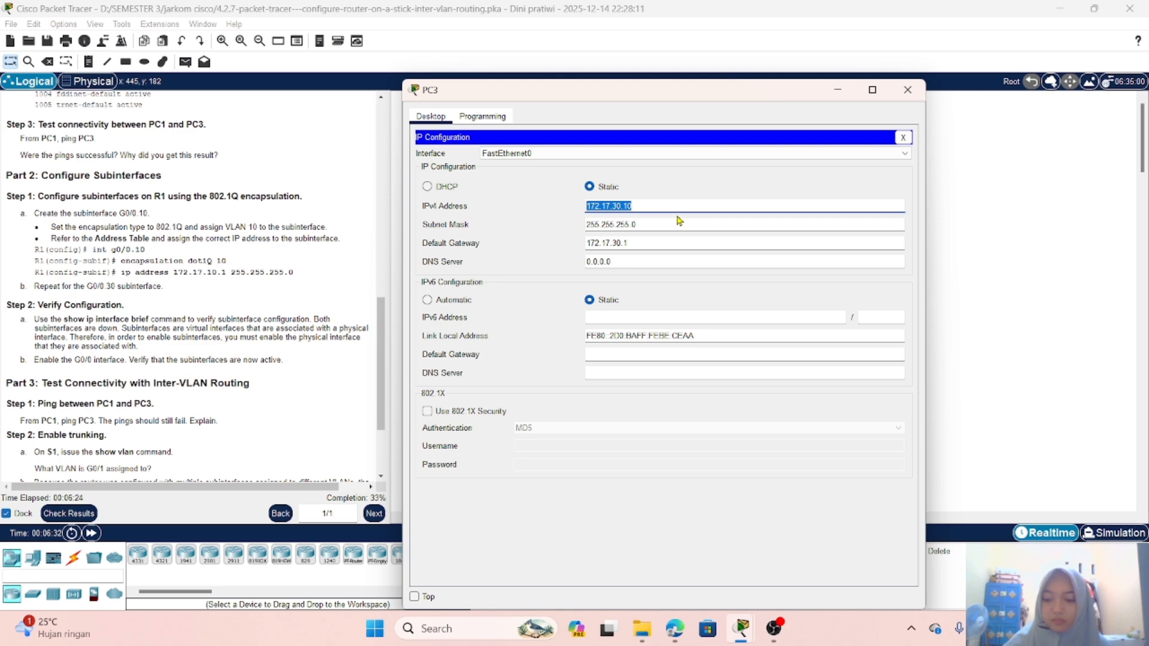
pyautogui.click(838, 91)
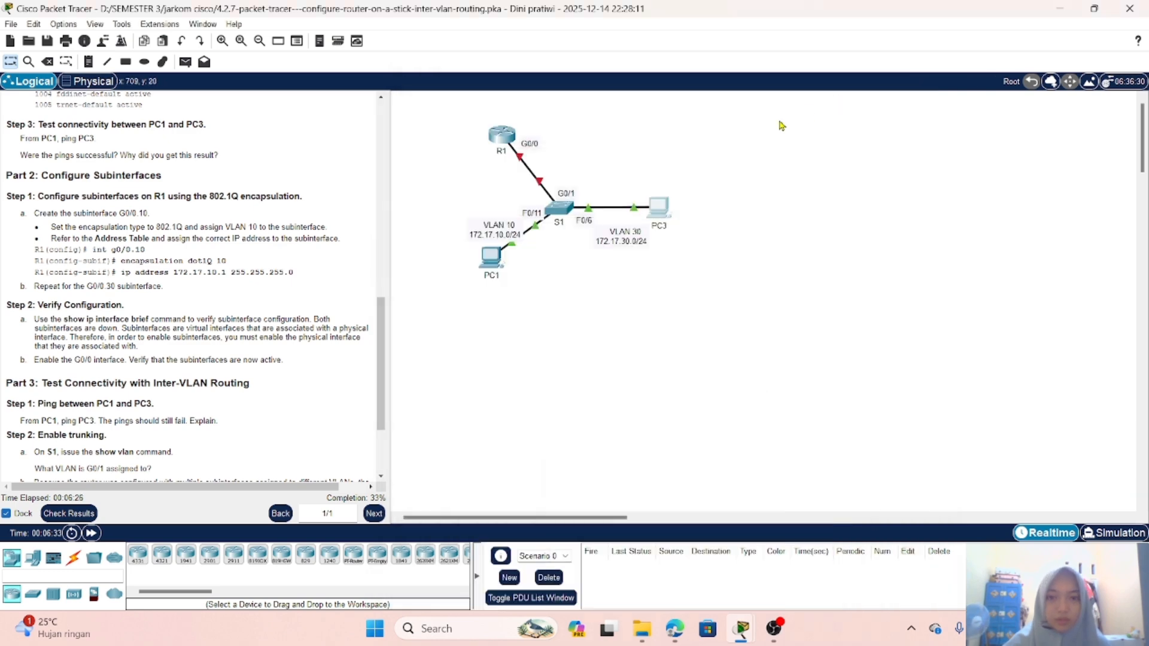
# Ping PC3 at 172.17.30.10 from PC1's command prompt, reusing the copied address
pyautogui.click(492, 256)
pyautogui.click(753, 174)
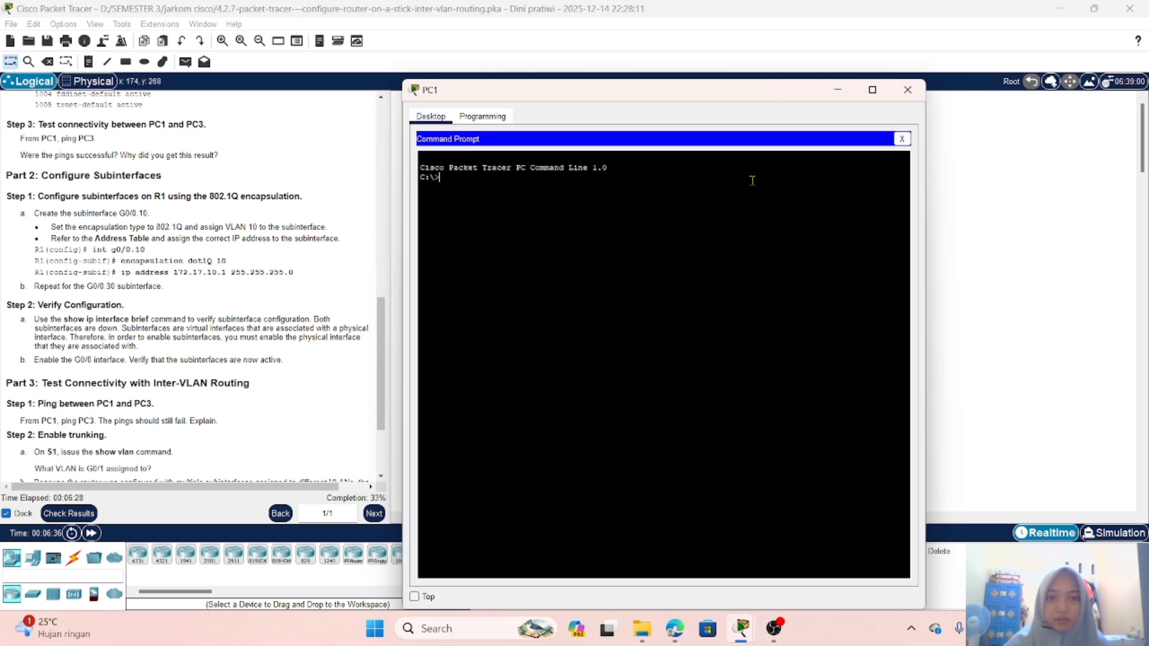
pyautogui.write('pin')
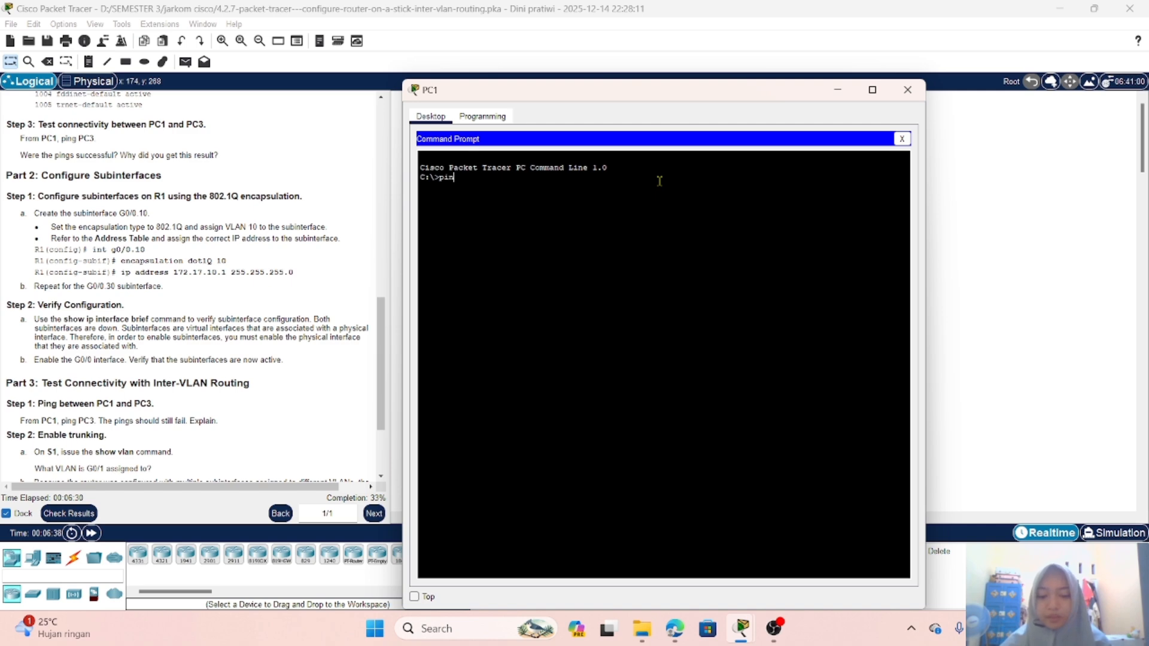
pyautogui.write('g')
pyautogui.rightClick(659, 181)
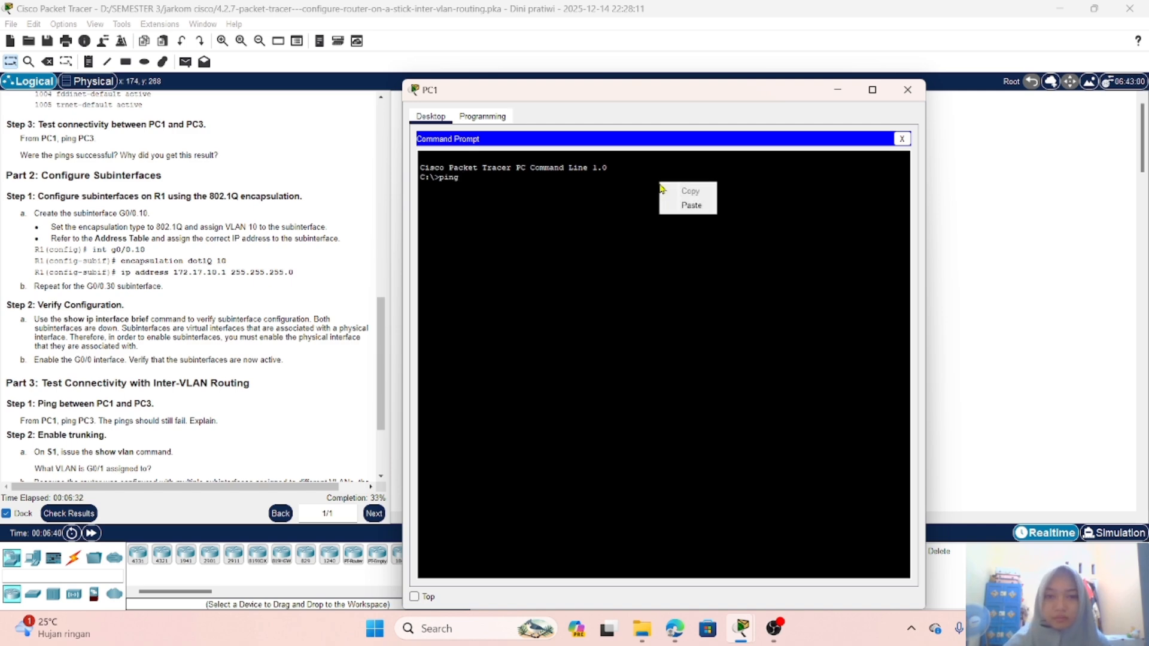
pyautogui.click(675, 201)
pyautogui.press('Return')
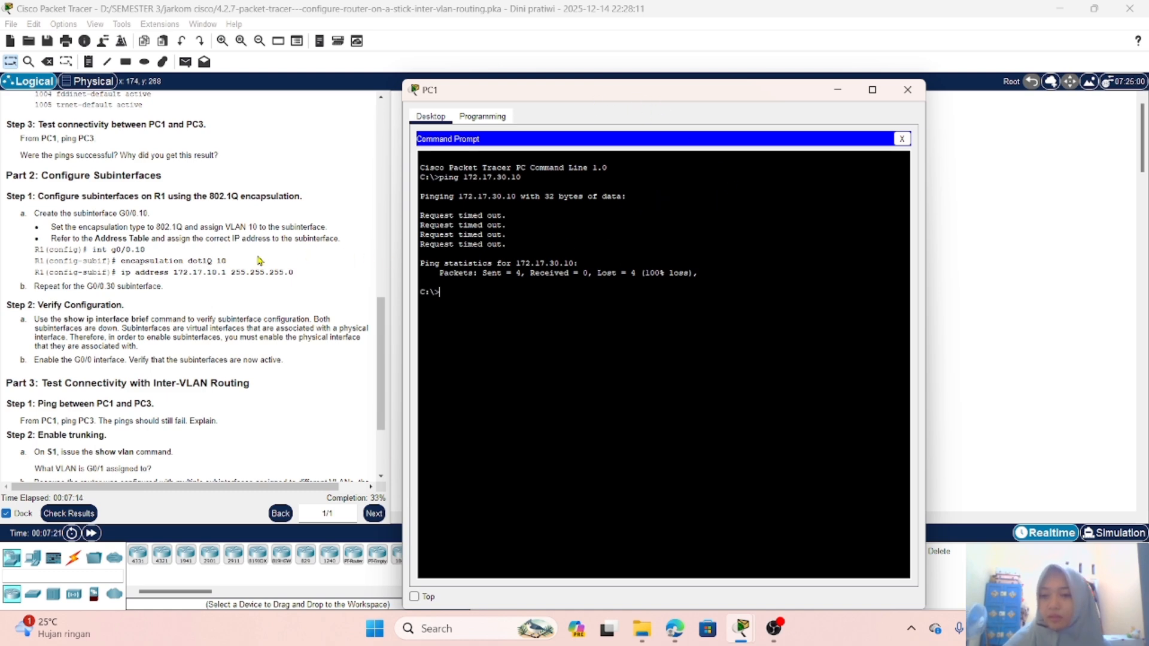
# Put PC1's window away and open router R1's command line interface for the subinterface configuration in Part 2
pyautogui.scroll(-3, 261, 259)
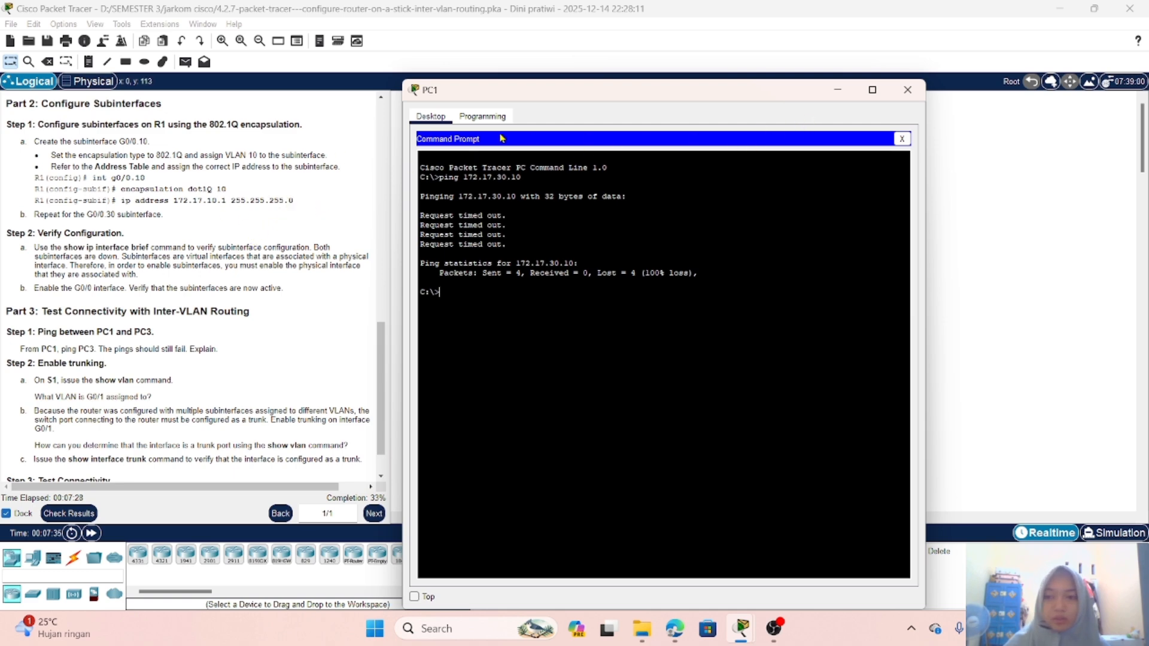
pyautogui.scroll(3, 274, 198)
pyautogui.scroll(6, 274, 198)
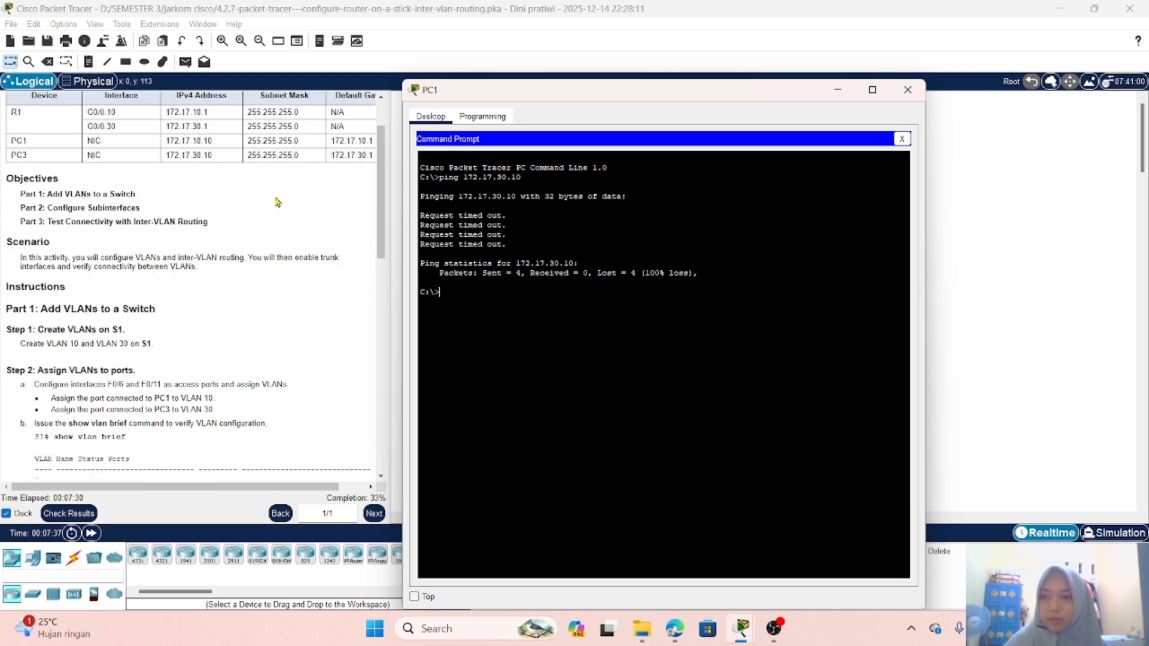
pyautogui.scroll(1, 278, 202)
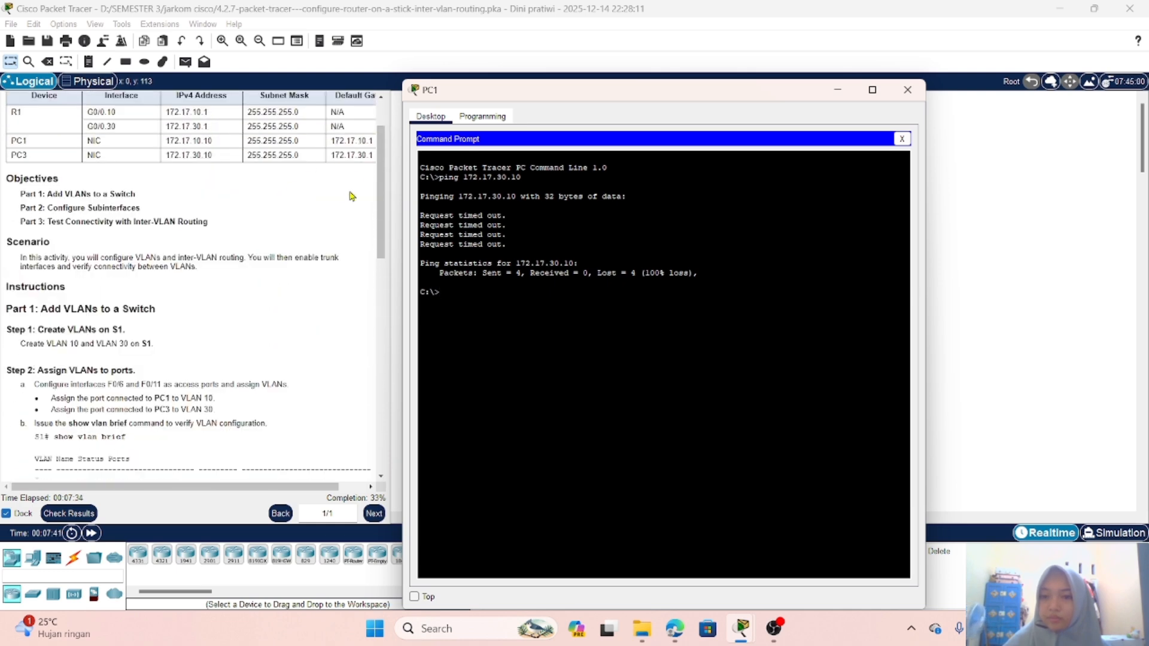
pyautogui.scroll(-7, 350, 203)
pyautogui.scroll(-3, 344, 230)
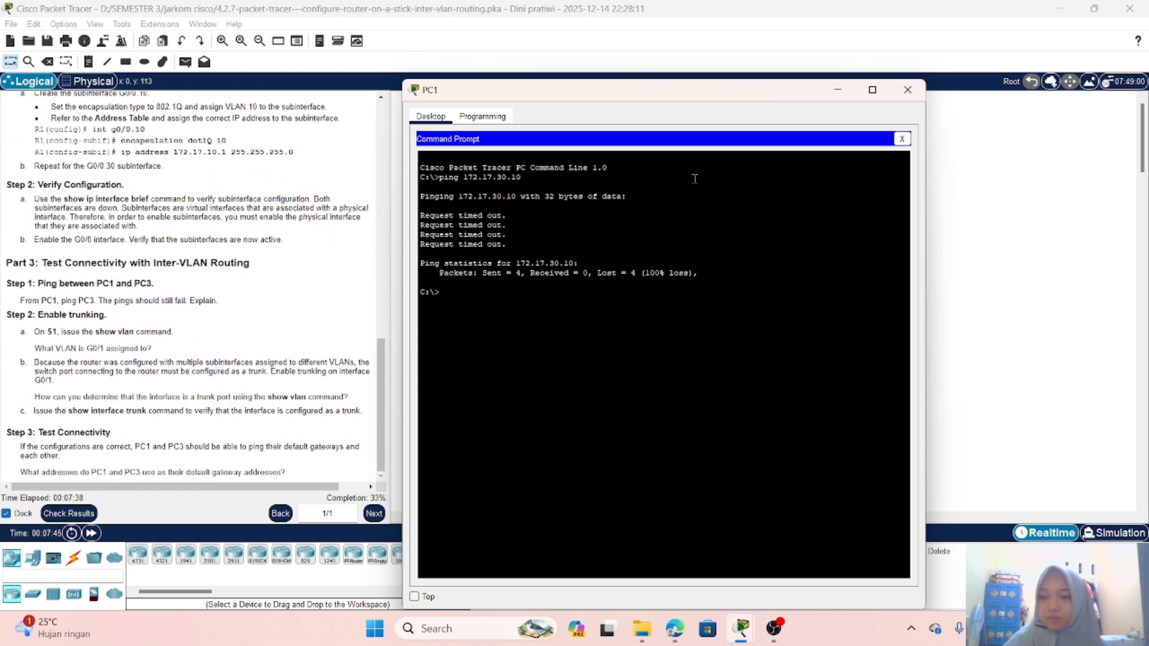
pyautogui.click(838, 90)
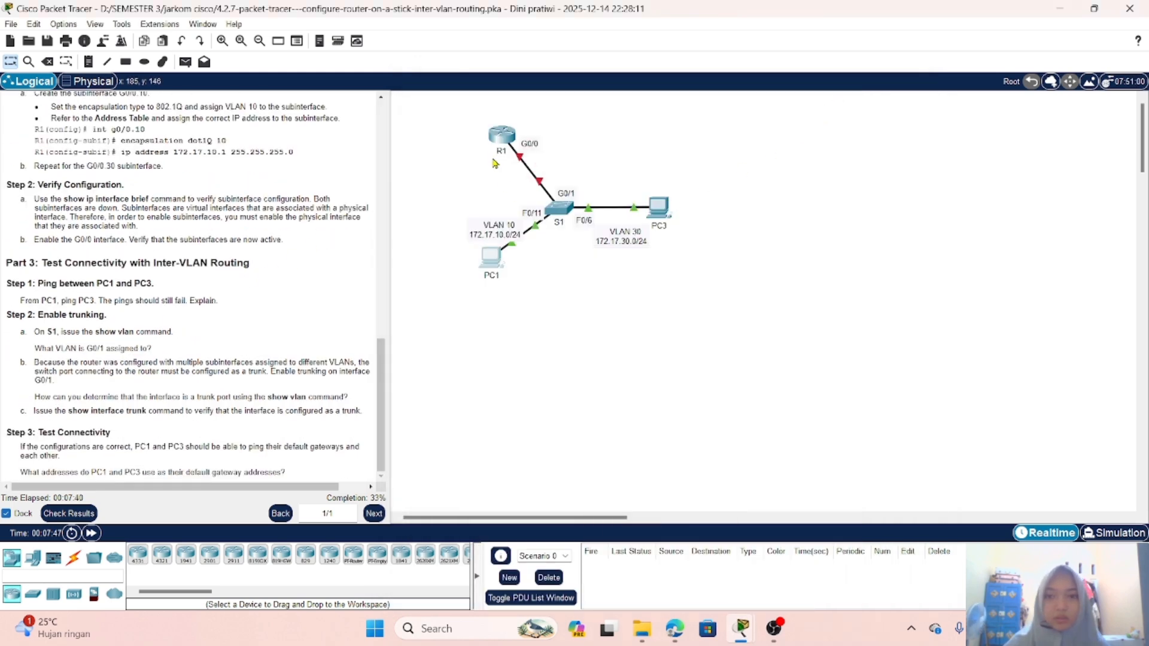
pyautogui.click(497, 138)
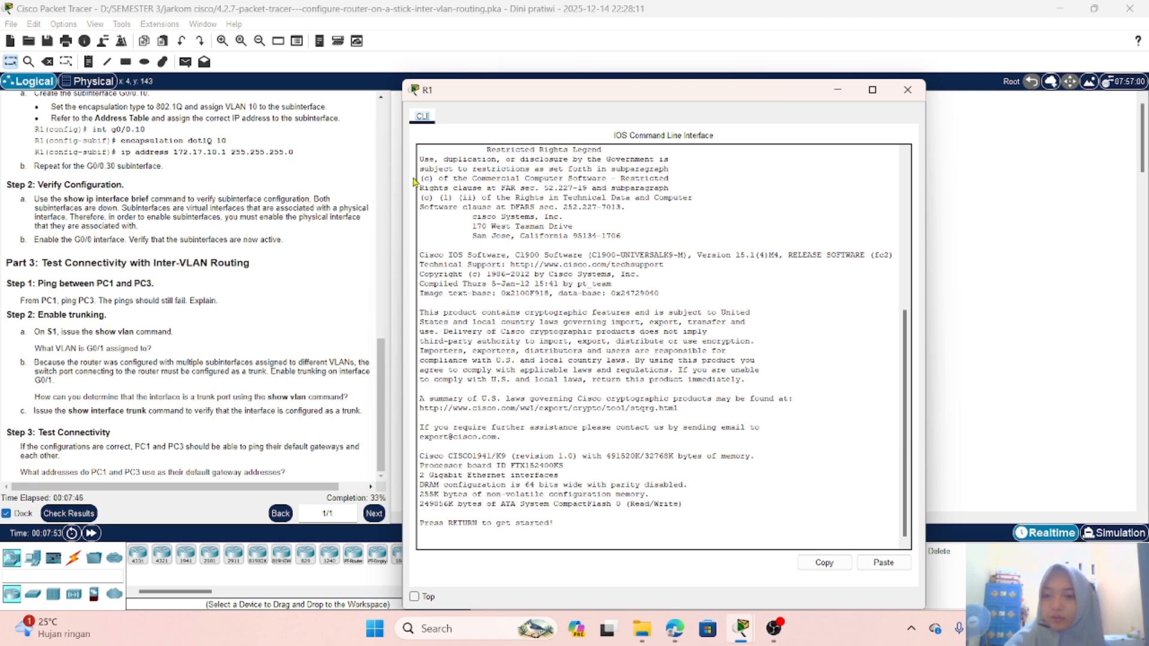
# Enter global configuration mode on R1 and create subinterface g0/0.10
pyautogui.click(560, 543)
pyautogui.press('Return')
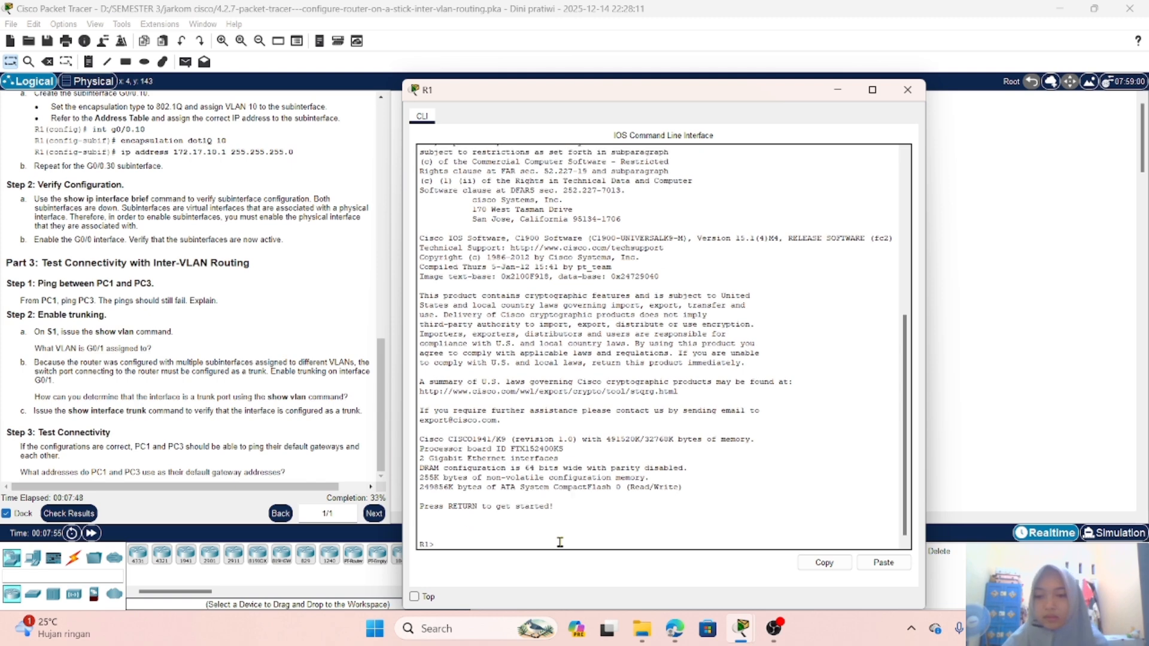
pyautogui.write('en')
pyautogui.press('Return')
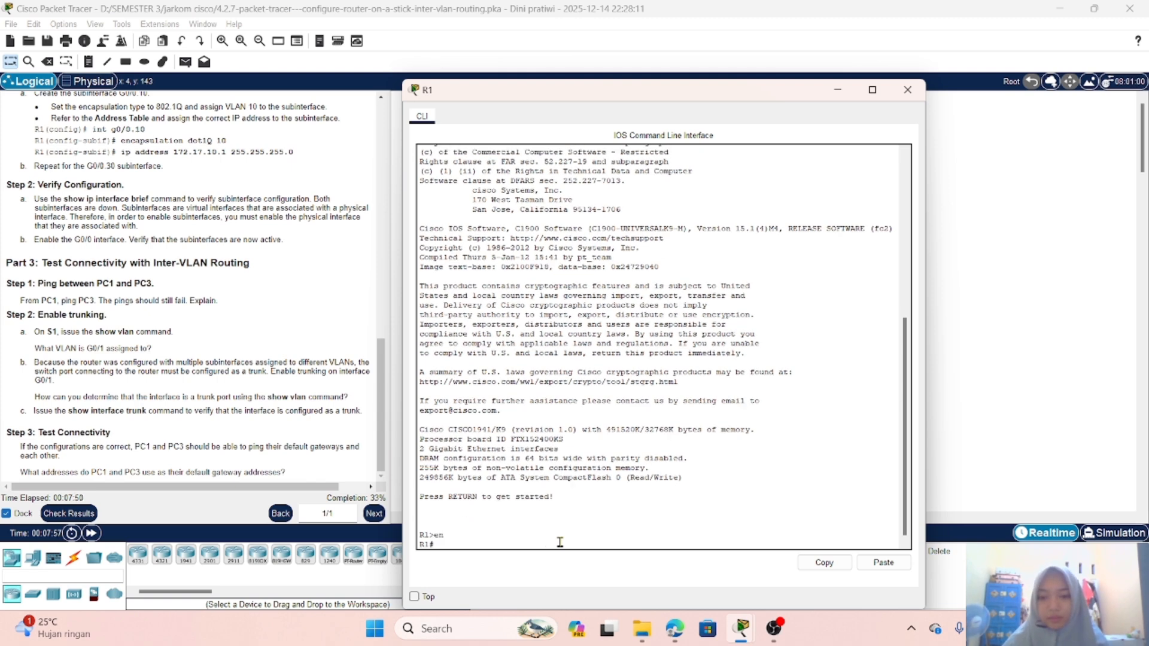
pyautogui.write('conf t')
pyautogui.press('Return')
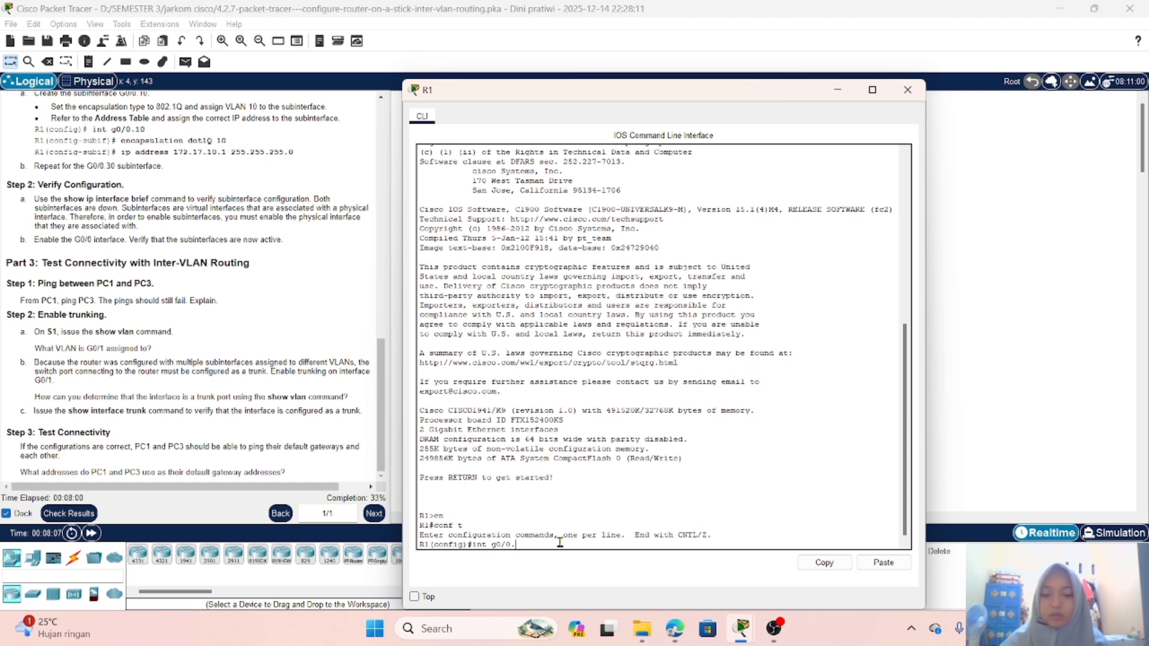
pyautogui.write('10')
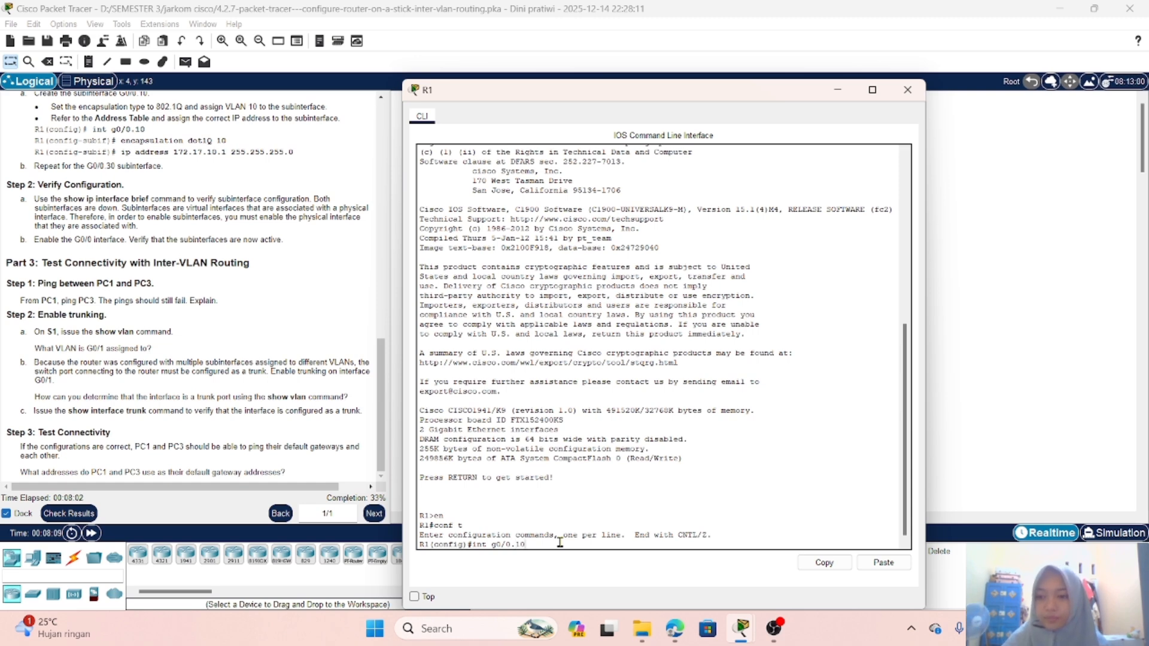
pyautogui.press('Return')
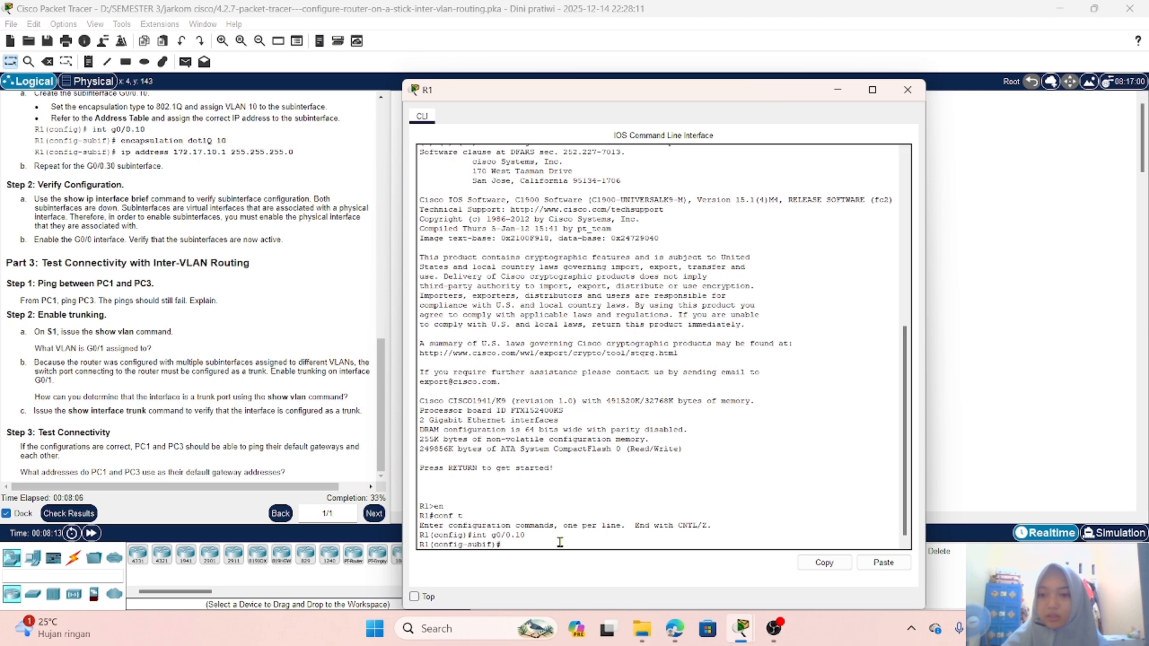
# Set the g0/0.10 subinterface's encapsulation to dot1Q with VLAN 10
pyautogui.write('en')
pyautogui.press('Tab')
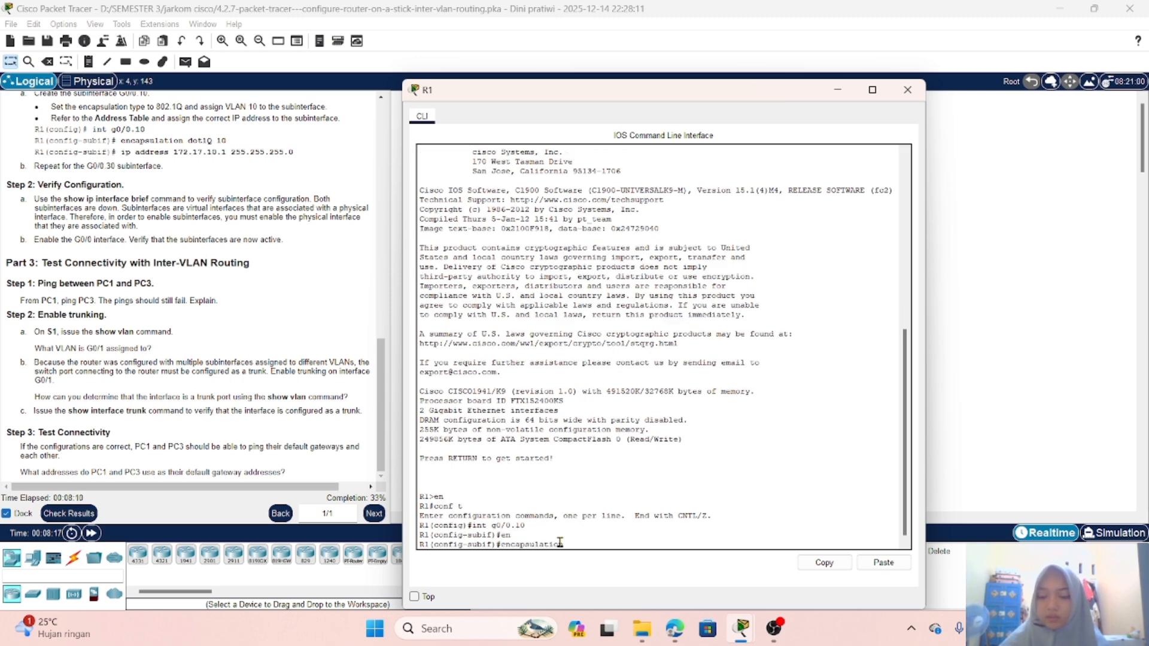
pyautogui.write('d')
pyautogui.press('Tab')
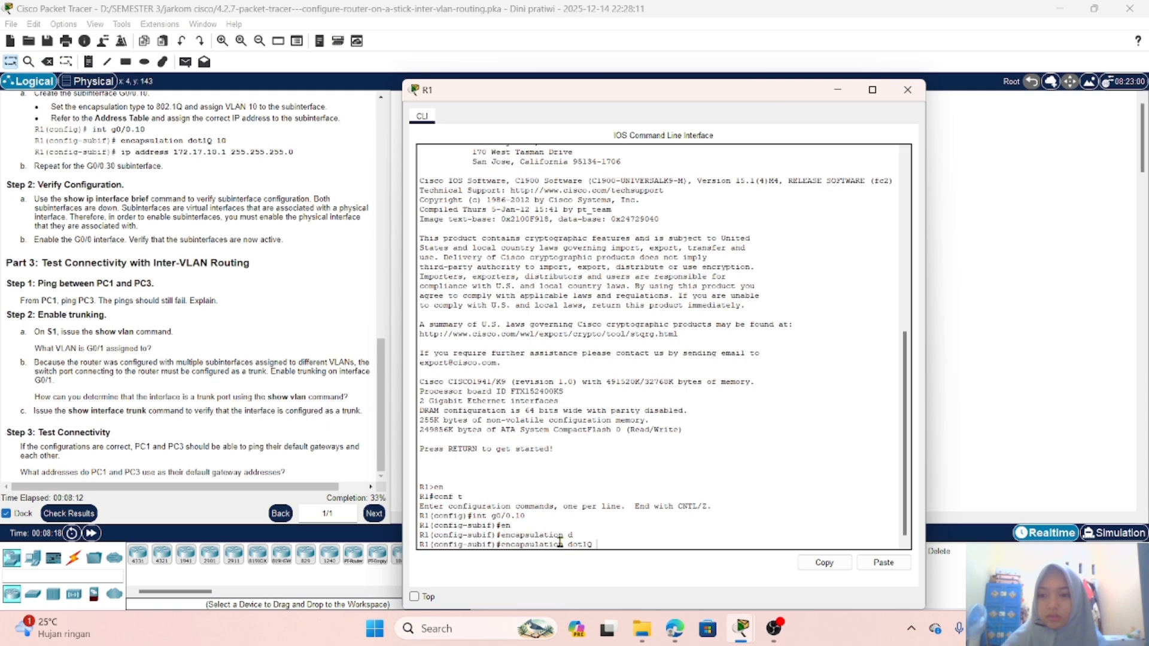
pyautogui.write('10')
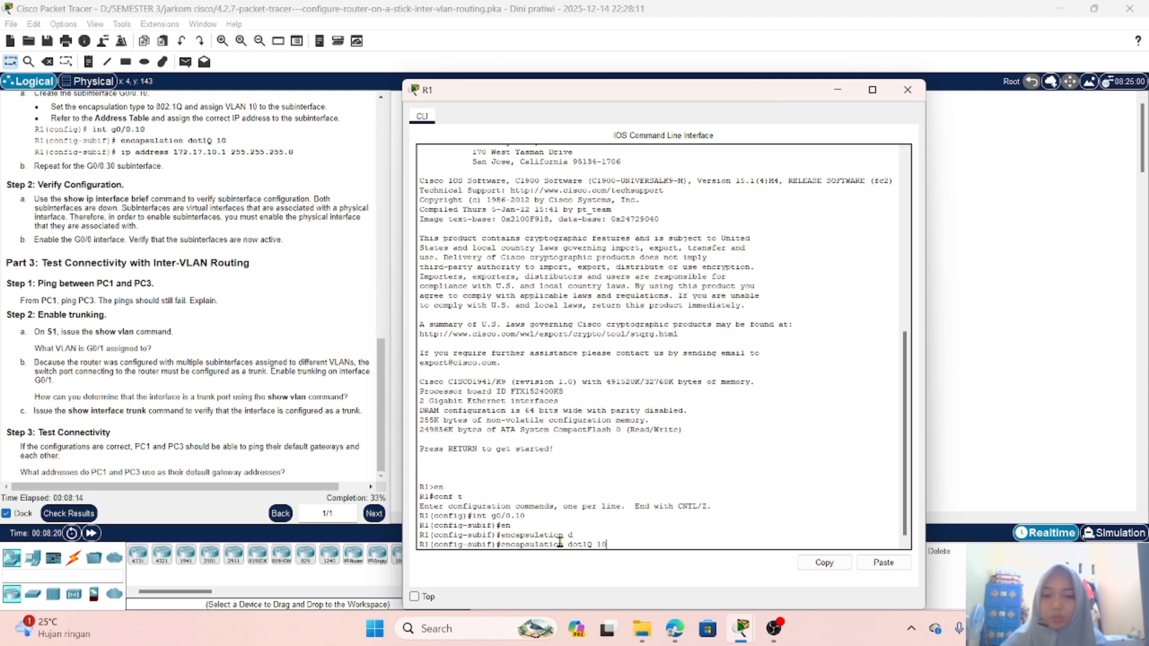
pyautogui.press('Return')
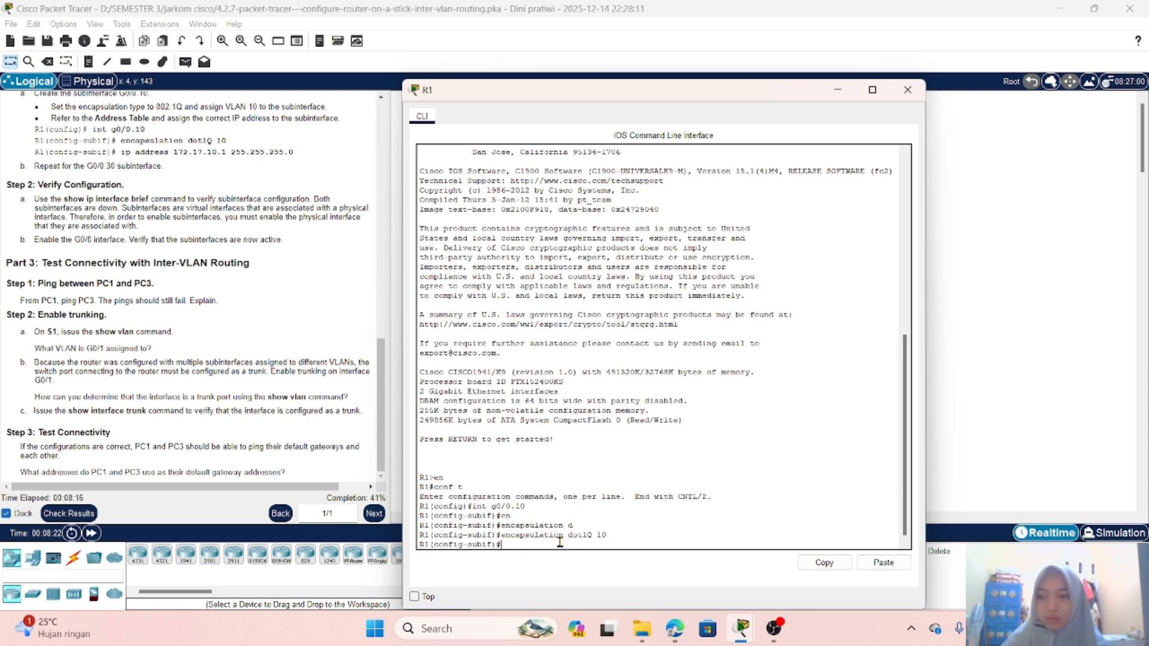
# Assign IP address 172.17.10.1 with mask 255.255.255.0 to g0/0.10 and exit to global configuration mode
pyautogui.write('ip add')
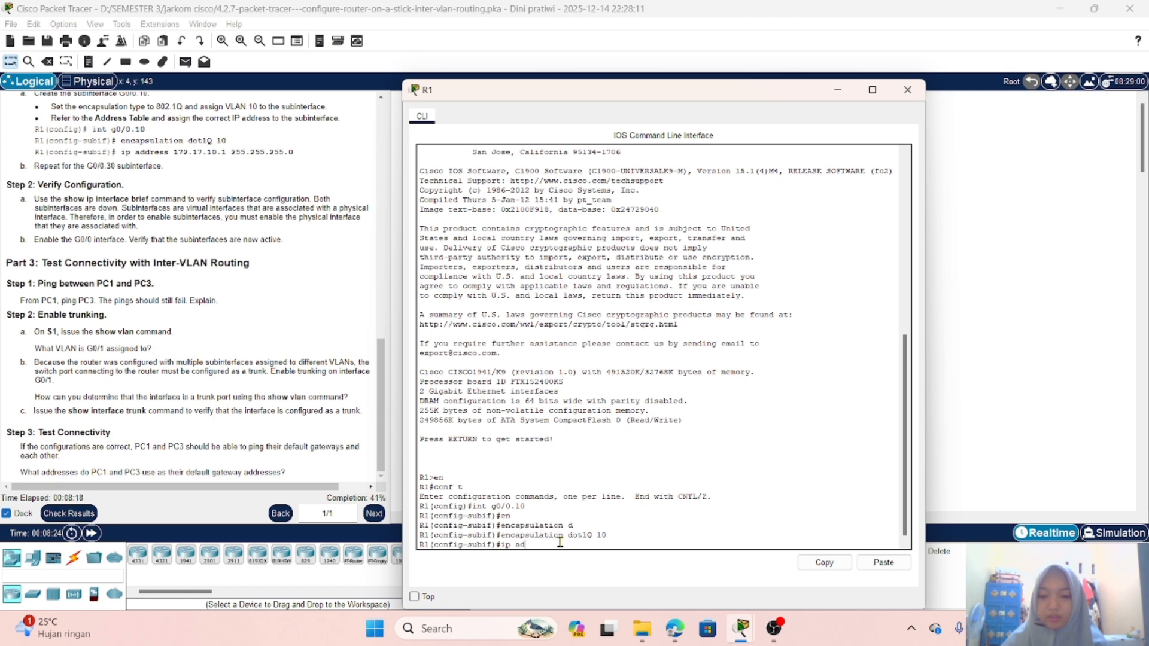
pyautogui.press('Tab')
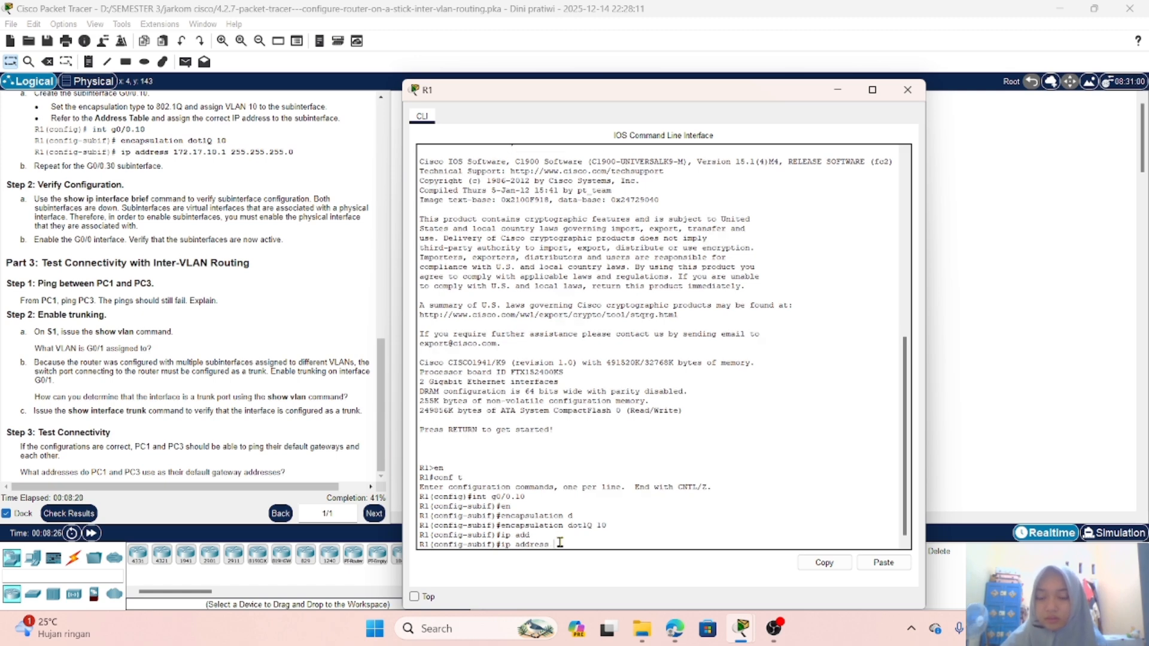
pyautogui.scroll(5, 341, 323)
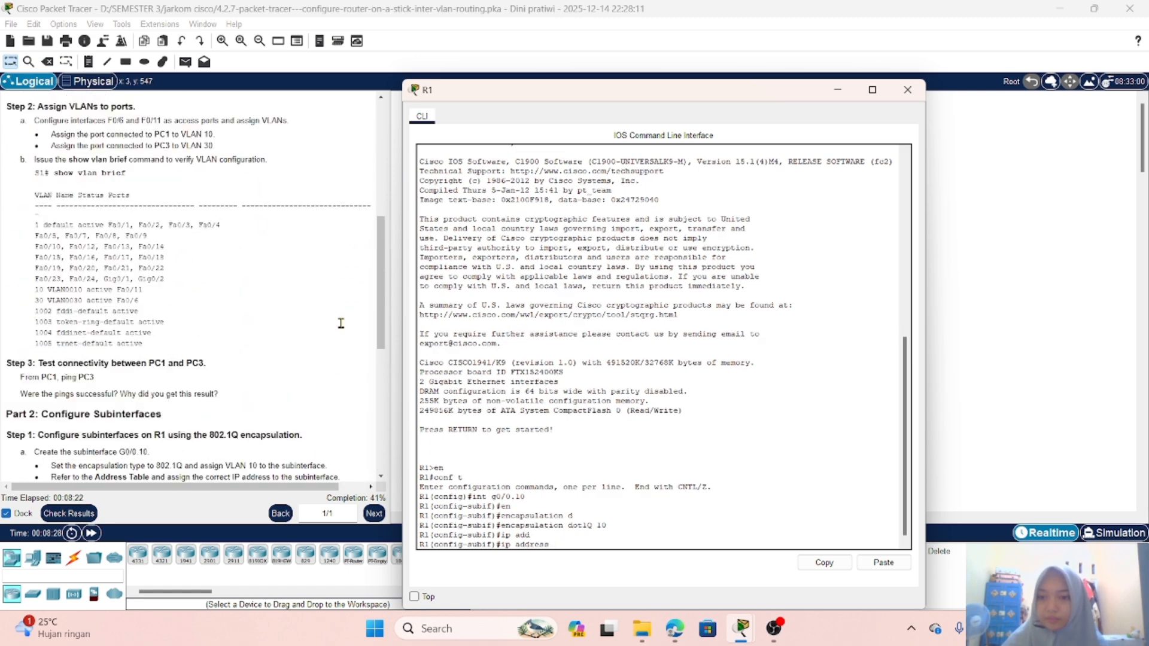
pyautogui.scroll(5, 341, 324)
pyautogui.scroll(-3, 342, 323)
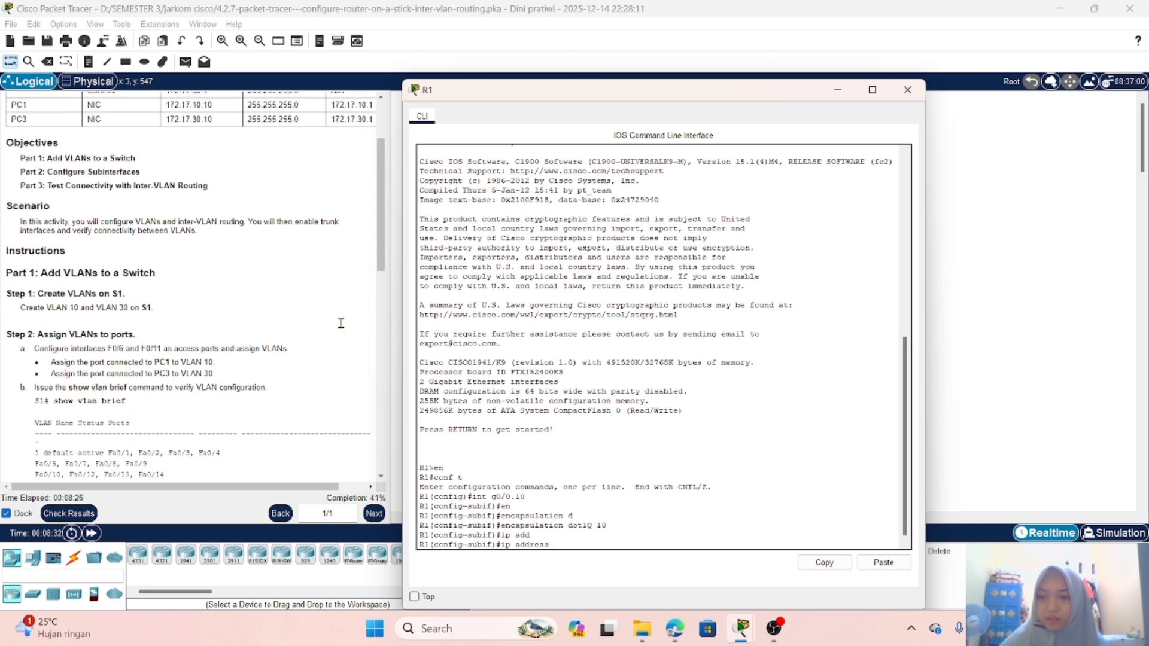
pyautogui.scroll(1, 341, 323)
pyautogui.scroll(-4, 368, 352)
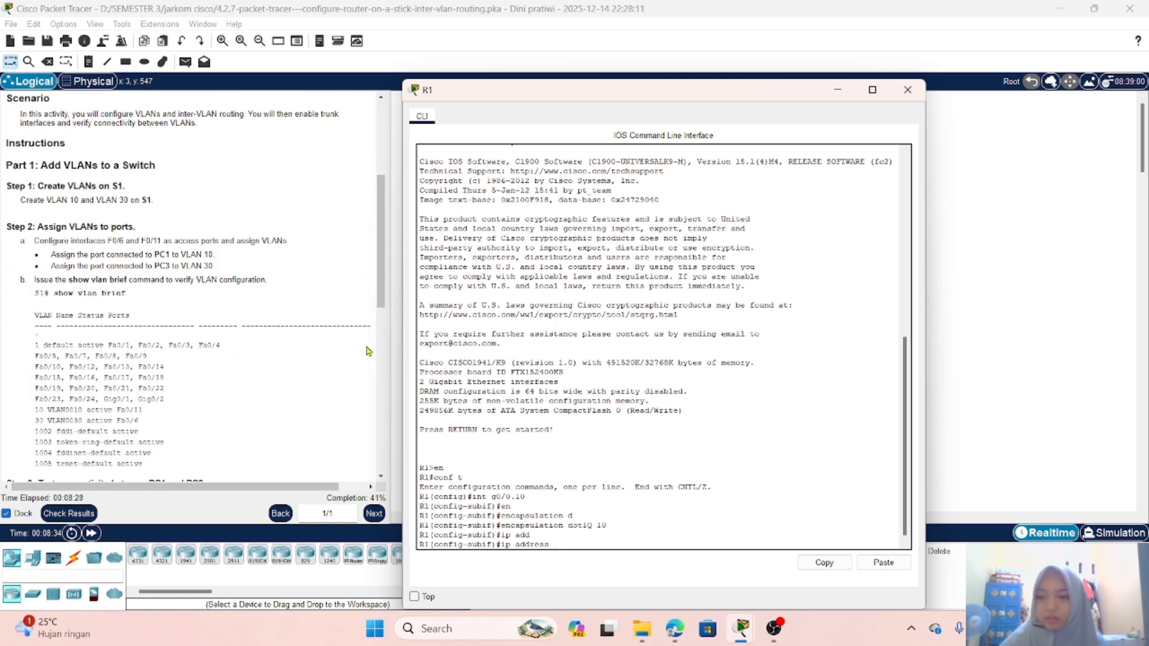
pyautogui.scroll(-15, 368, 351)
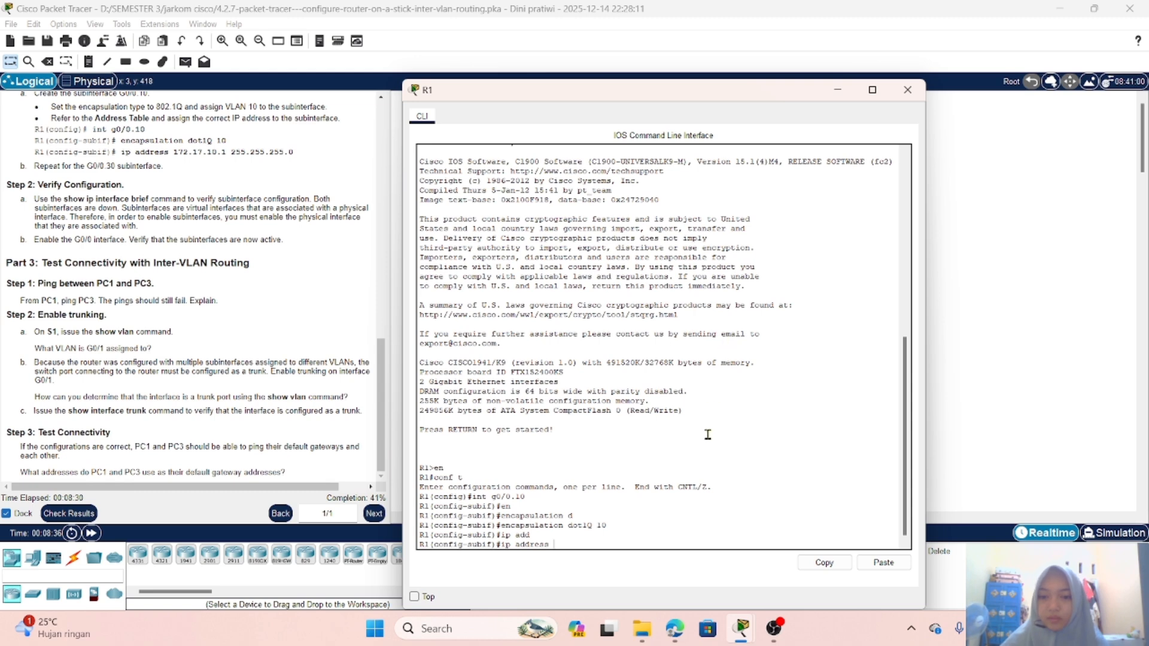
pyautogui.write('172.1')
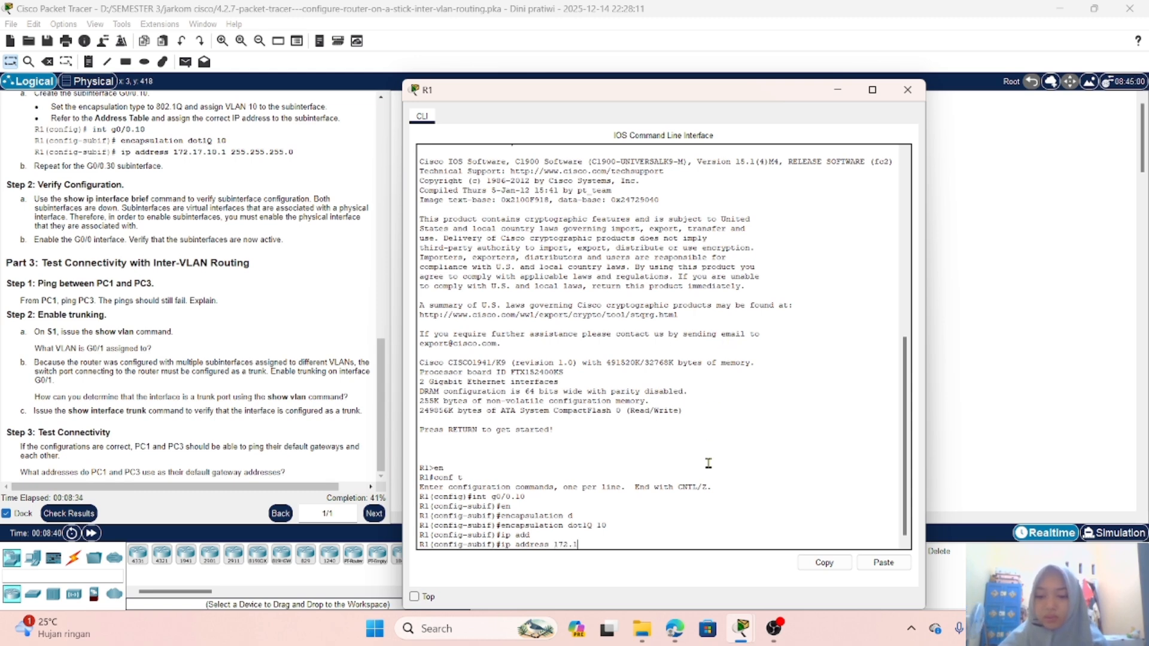
pyautogui.write('7.10')
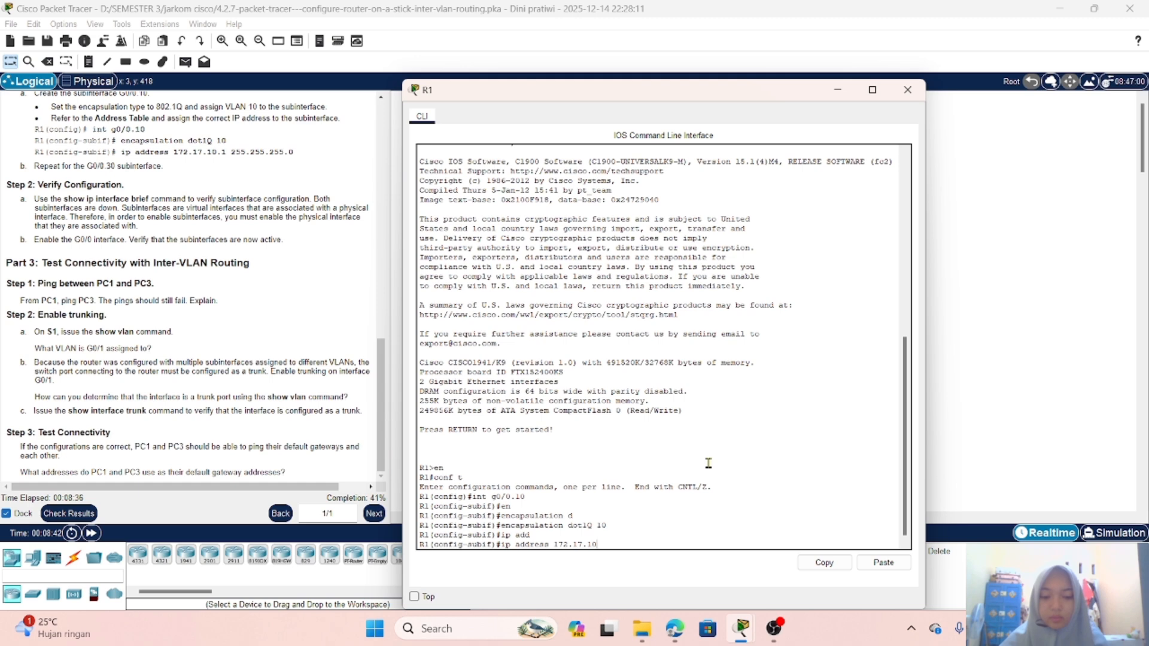
pyautogui.write('.1')
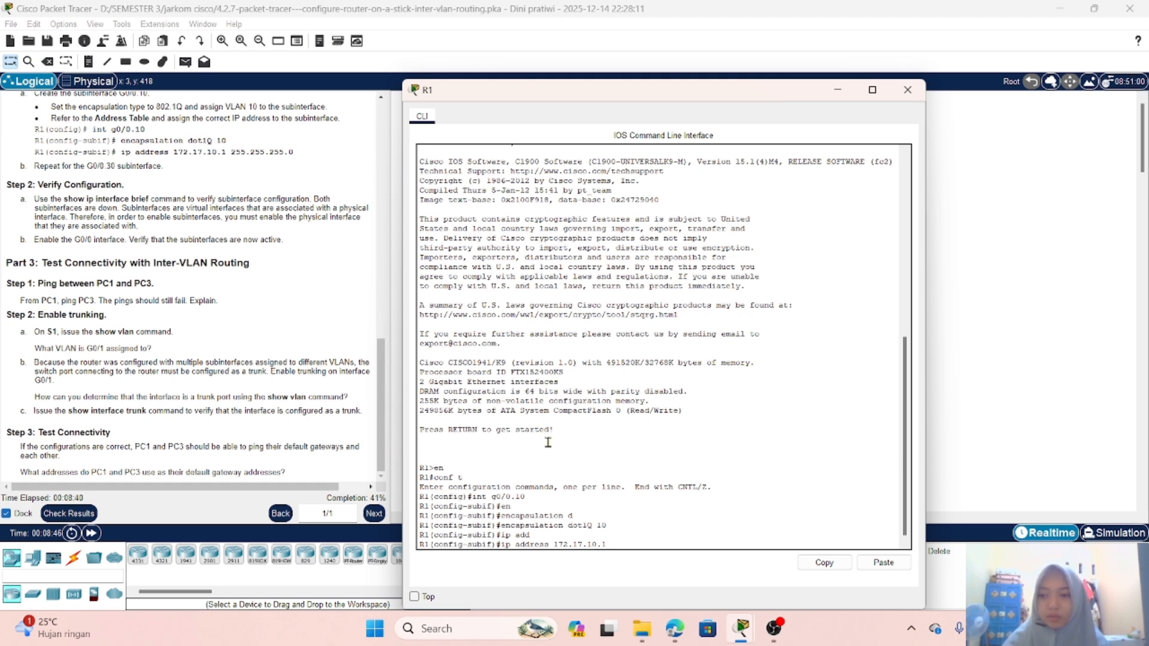
pyautogui.write(' 255')
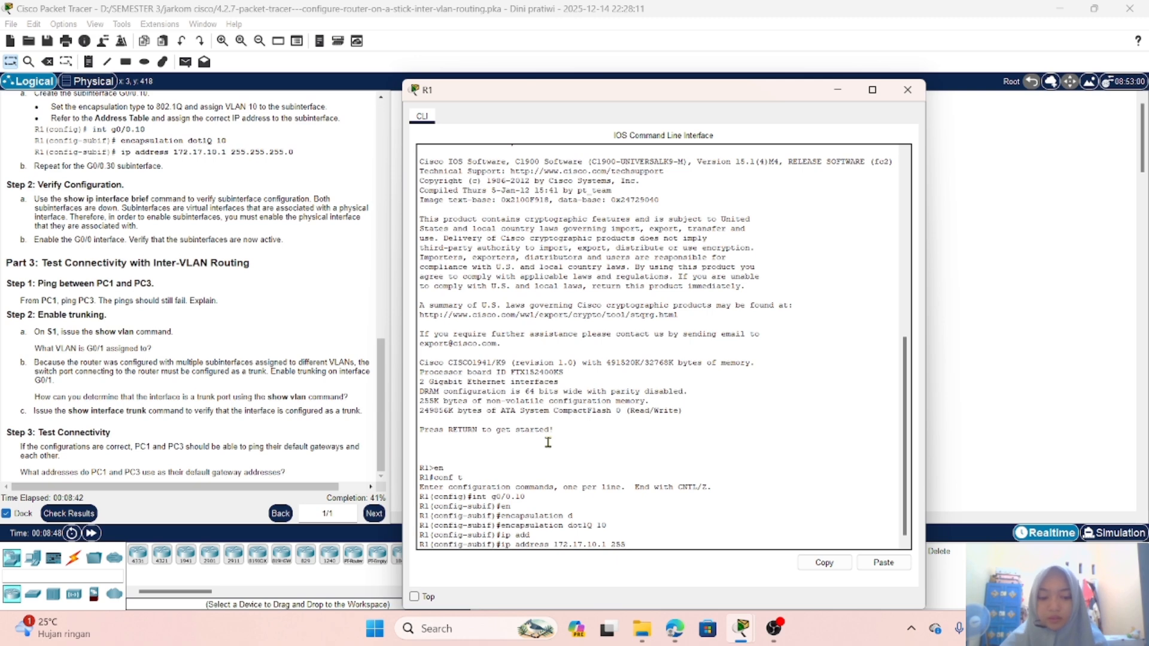
pyautogui.write('.255.255.0')
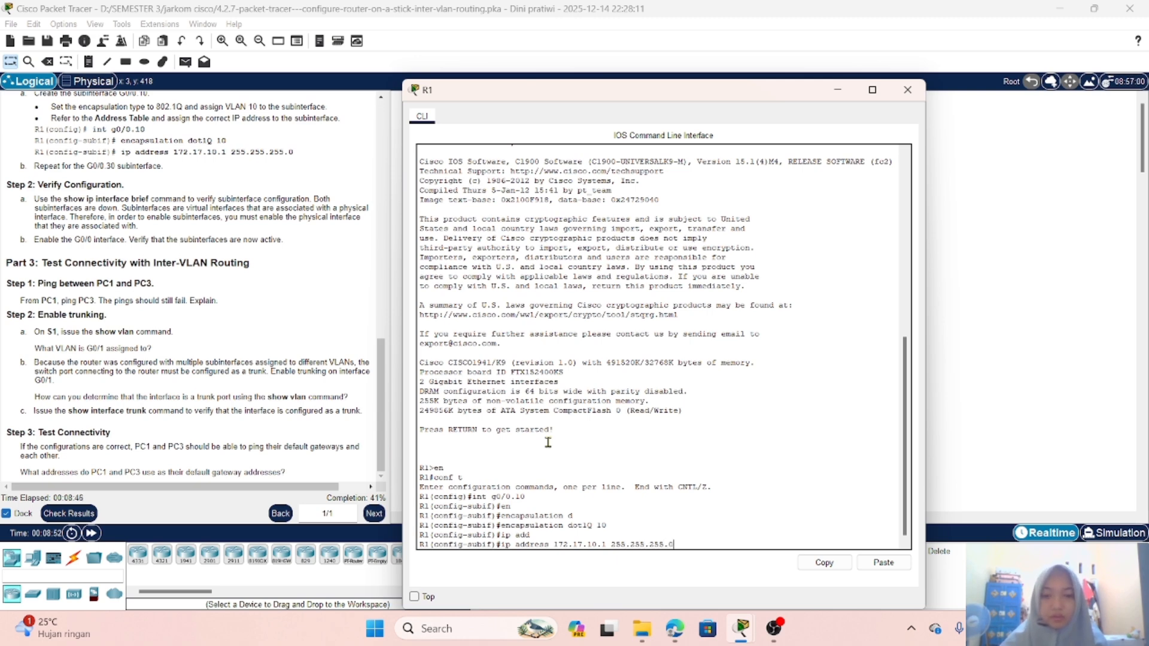
pyautogui.press('Return')
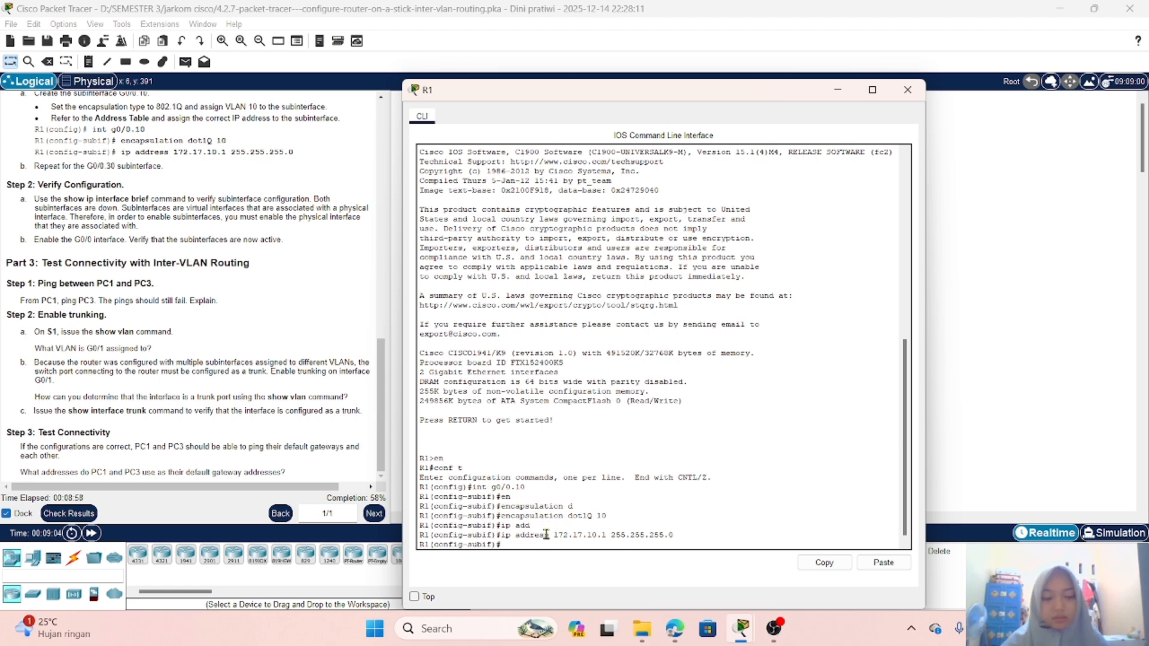
pyautogui.write('exit')
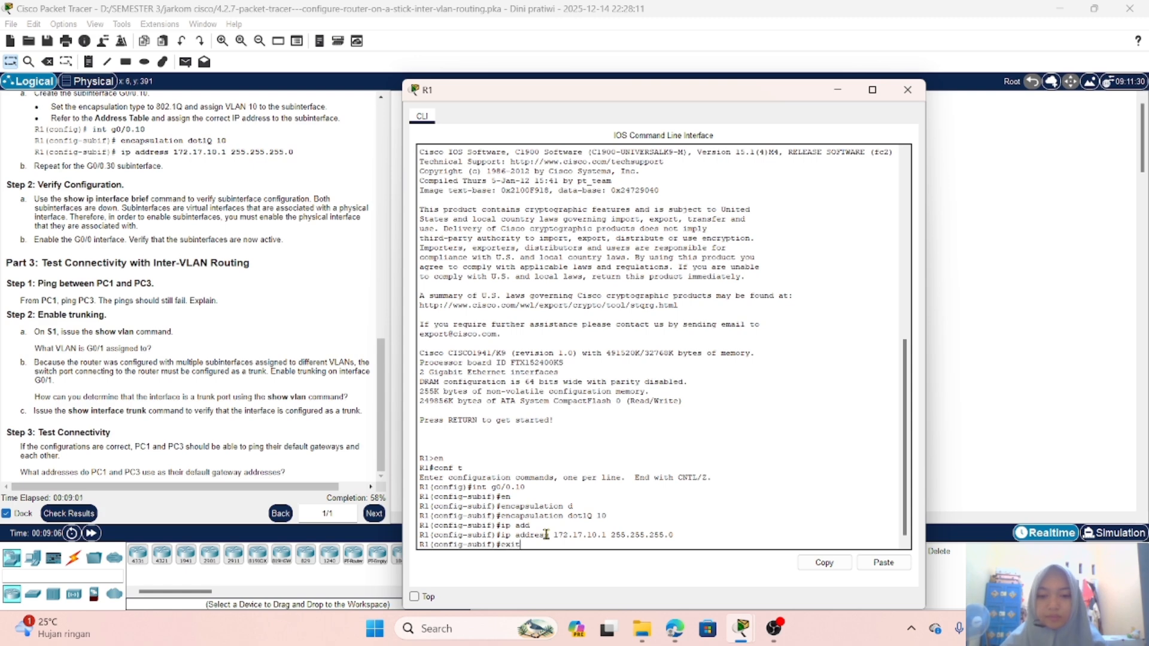
pyautogui.press('Return')
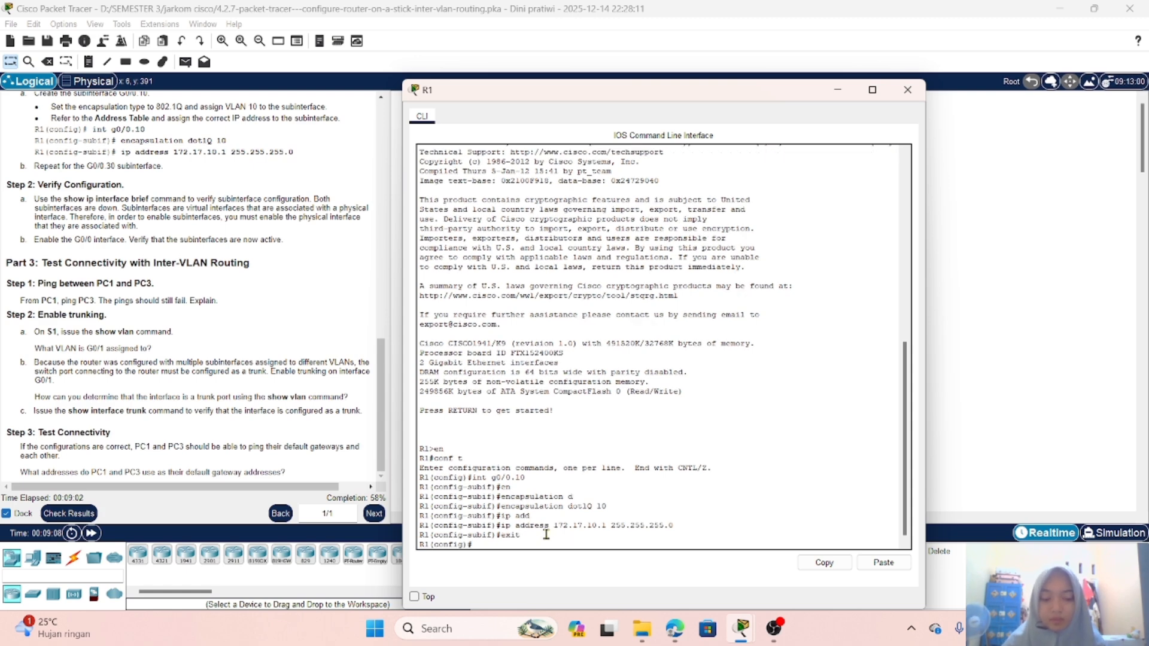
# Create subinterface g0/0.30 on R1, reusing the earlier interface command
pyautogui.press('Up')
pyautogui.press('Up')
pyautogui.press('Up')
pyautogui.press('Up')
pyautogui.press('Up')
pyautogui.press('Up')
pyautogui.press('Up')
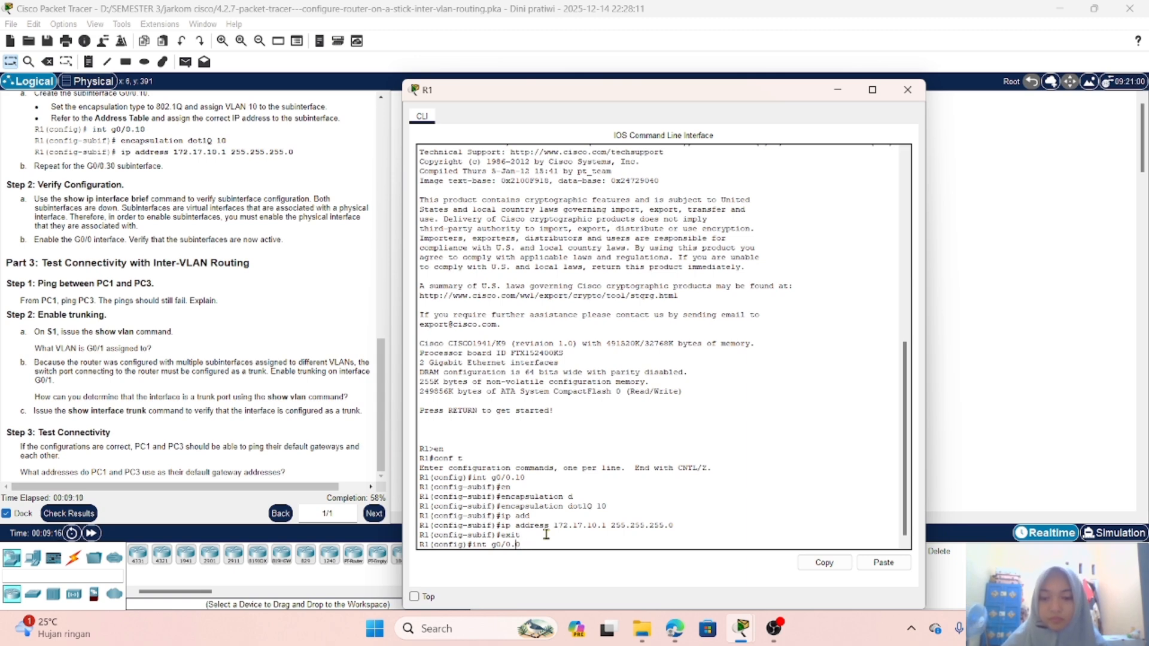
pyautogui.press('Return')
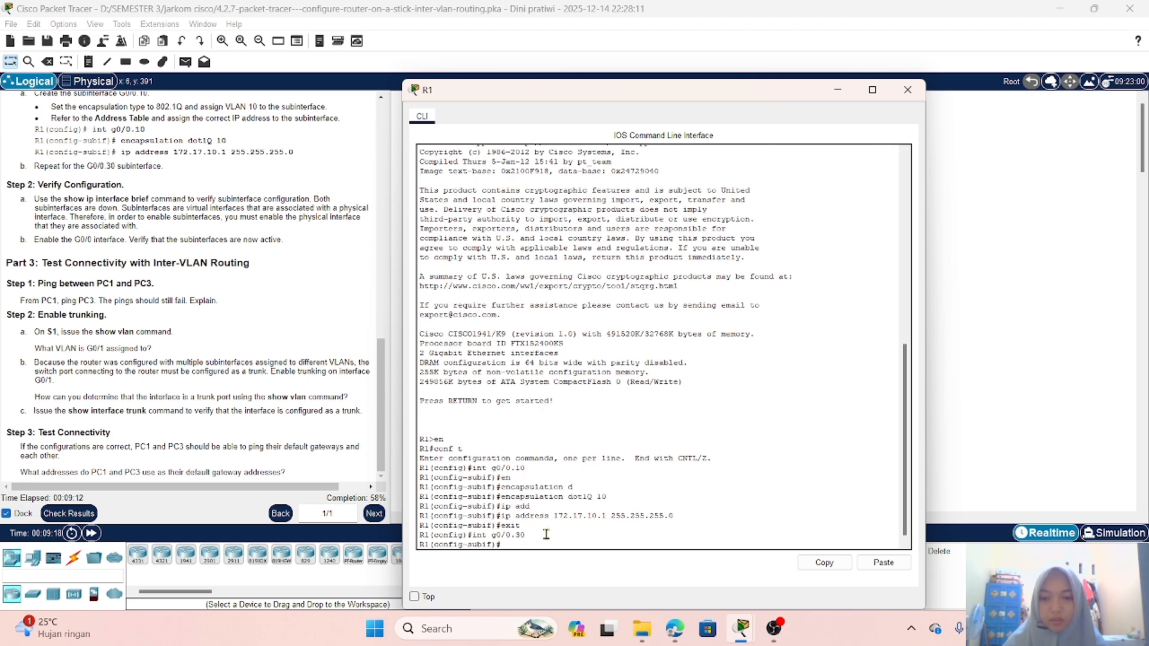
# Set the g0/0.30 subinterface's encapsulation to dot1Q with VLAN 30
pyautogui.press('Up')
pyautogui.press('Up')
pyautogui.press('Up')
pyautogui.press('Up')
pyautogui.press('Up')
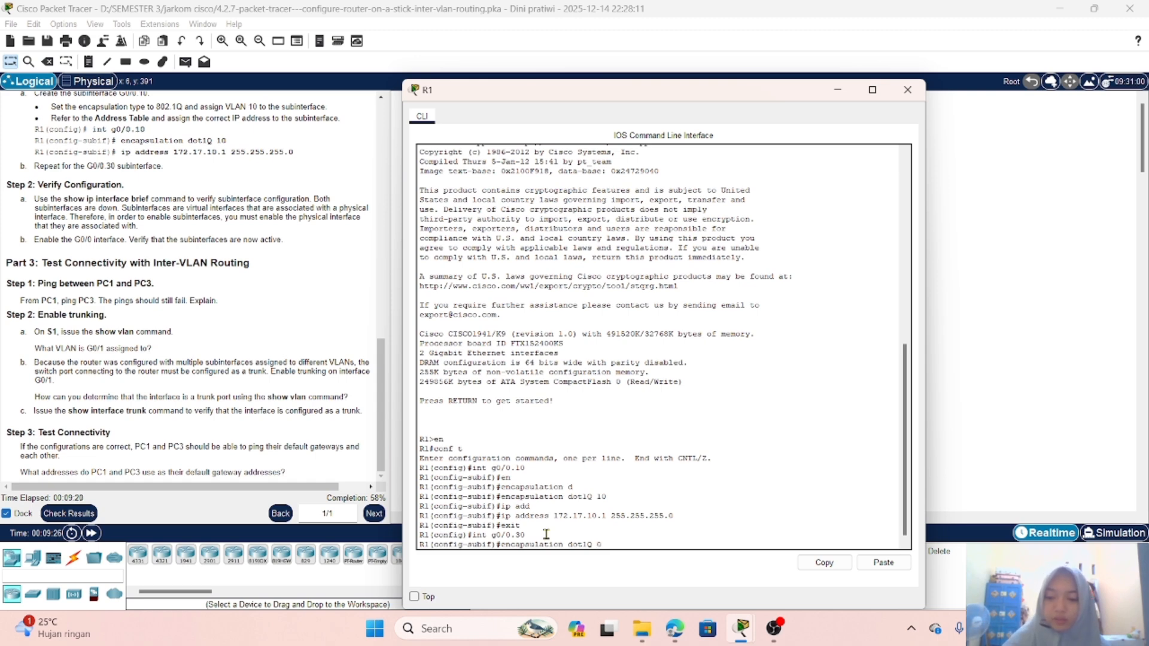
pyautogui.press('Return')
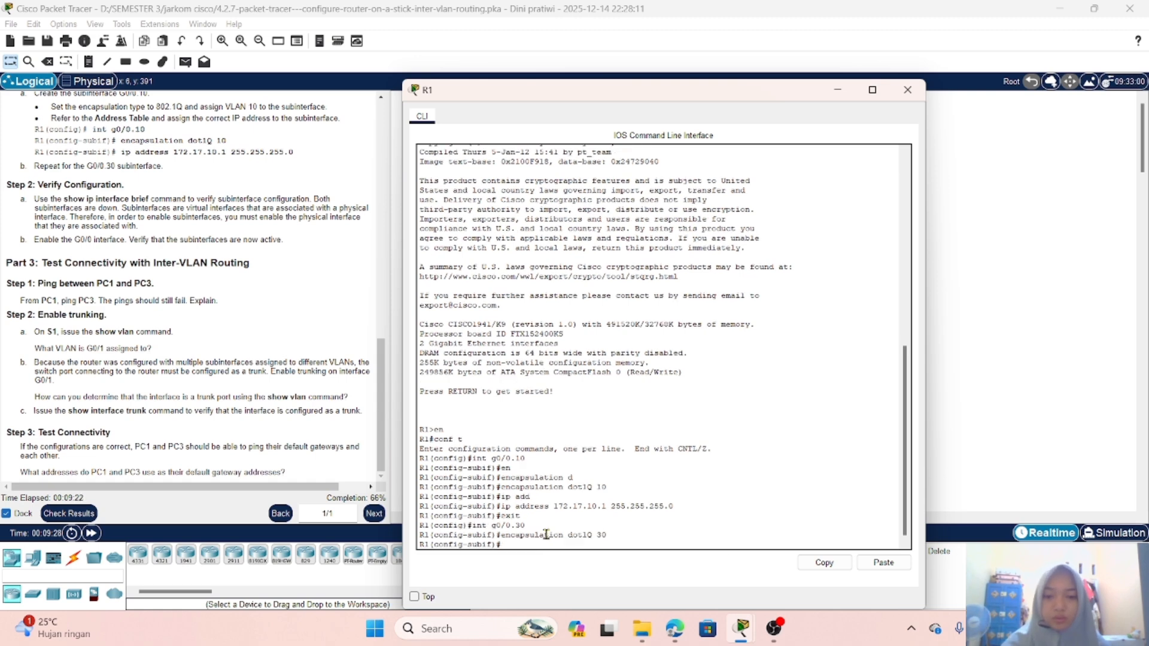
# Assign IP address 172.17.30.1 with mask 255.255.255.0 to g0/0.30 and return R1 to privileged EXEC mode
pyautogui.write('exit')
pyautogui.press('Up')
pyautogui.press('Up')
pyautogui.press('Up')
pyautogui.press('Up')
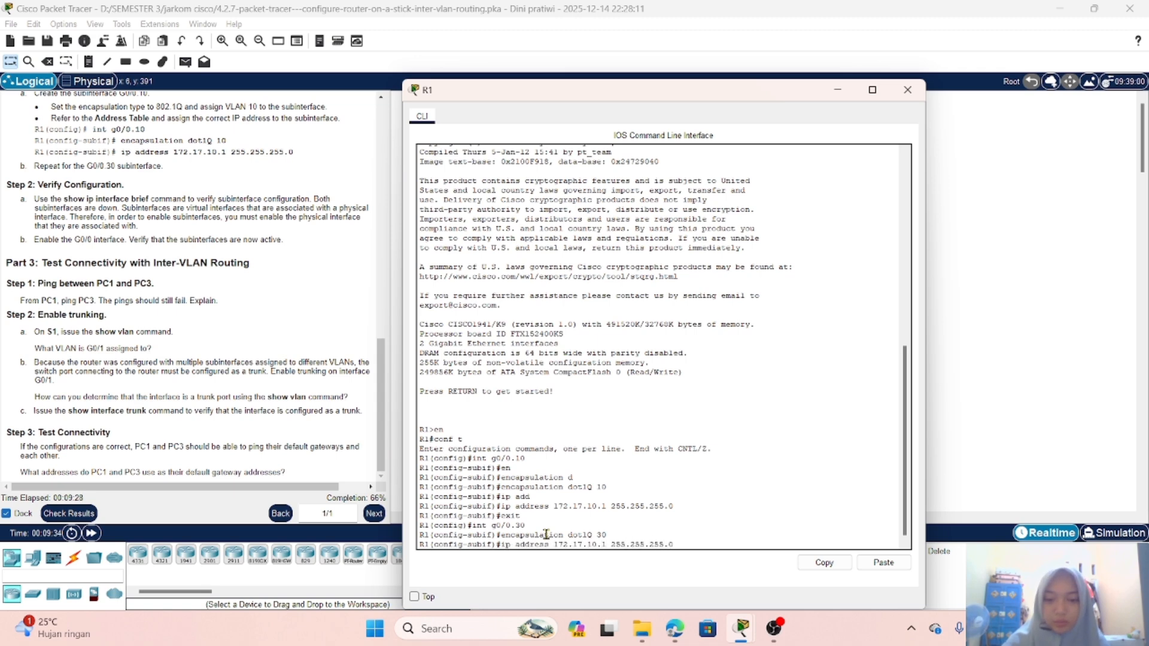
pyautogui.press('BackSpace')
pyautogui.write('3')
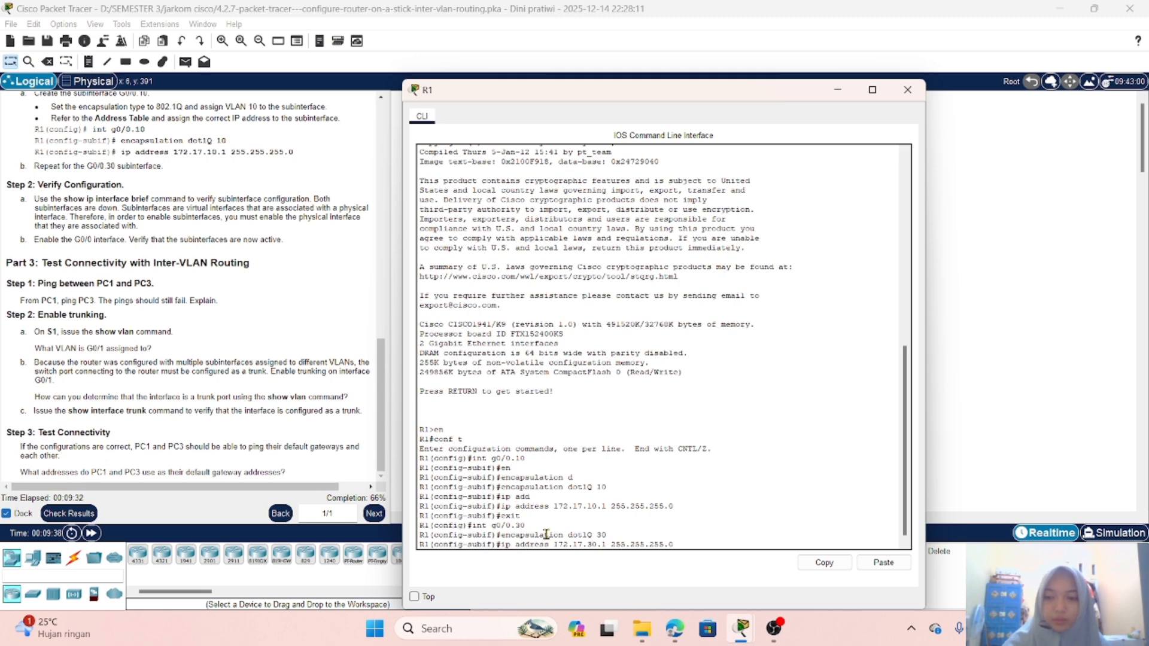
pyautogui.press('Return')
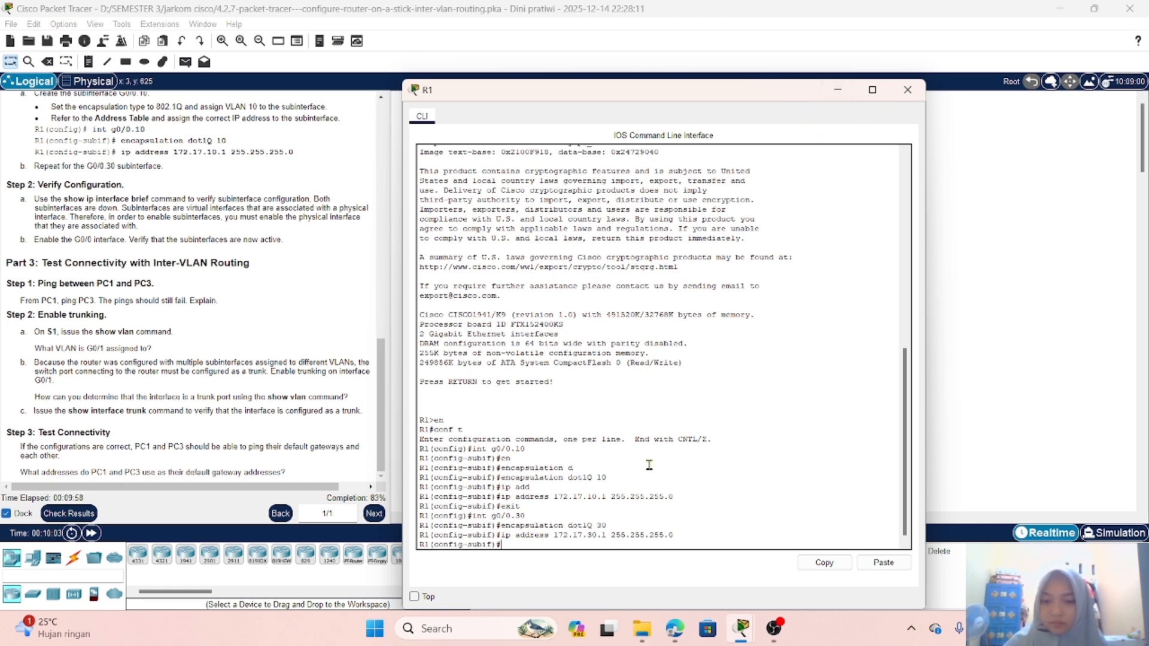
pyautogui.press('Return')
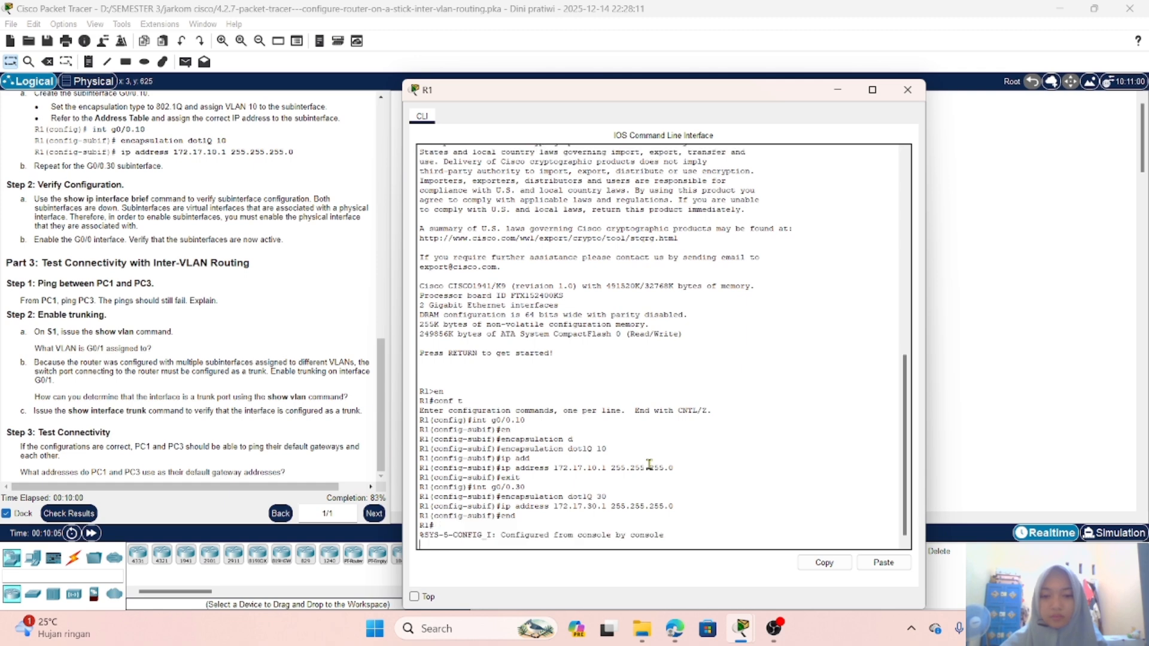
pyautogui.press('Return')
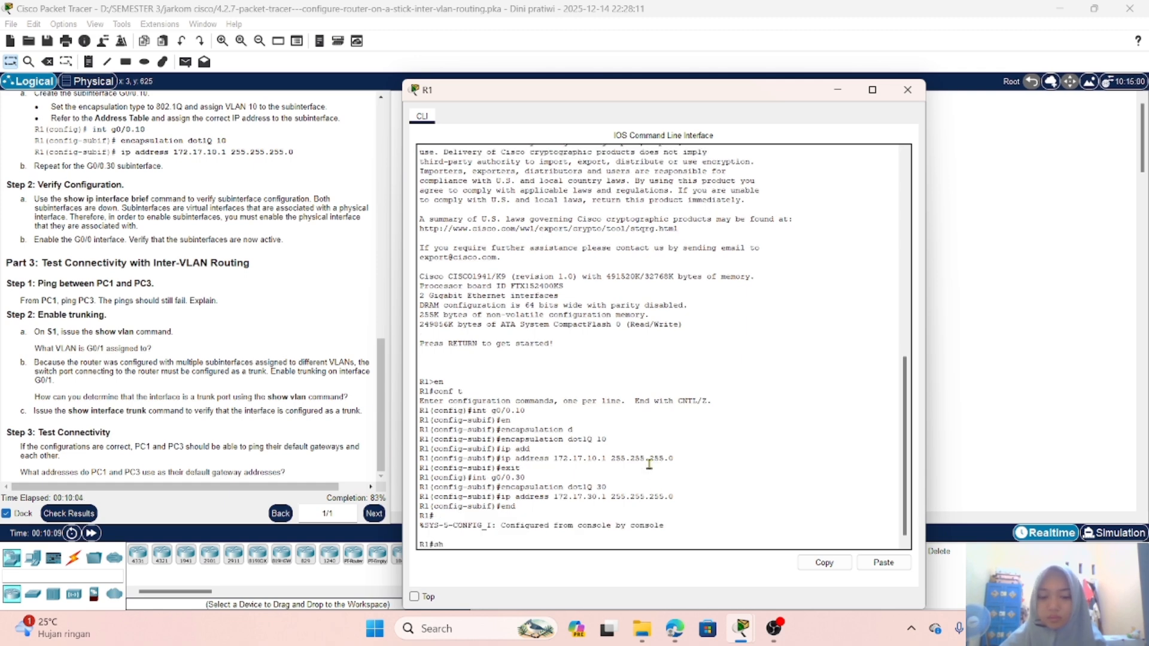
# Check R1's subinterface configuration with show ip interface brief
pyautogui.write('show ip i')
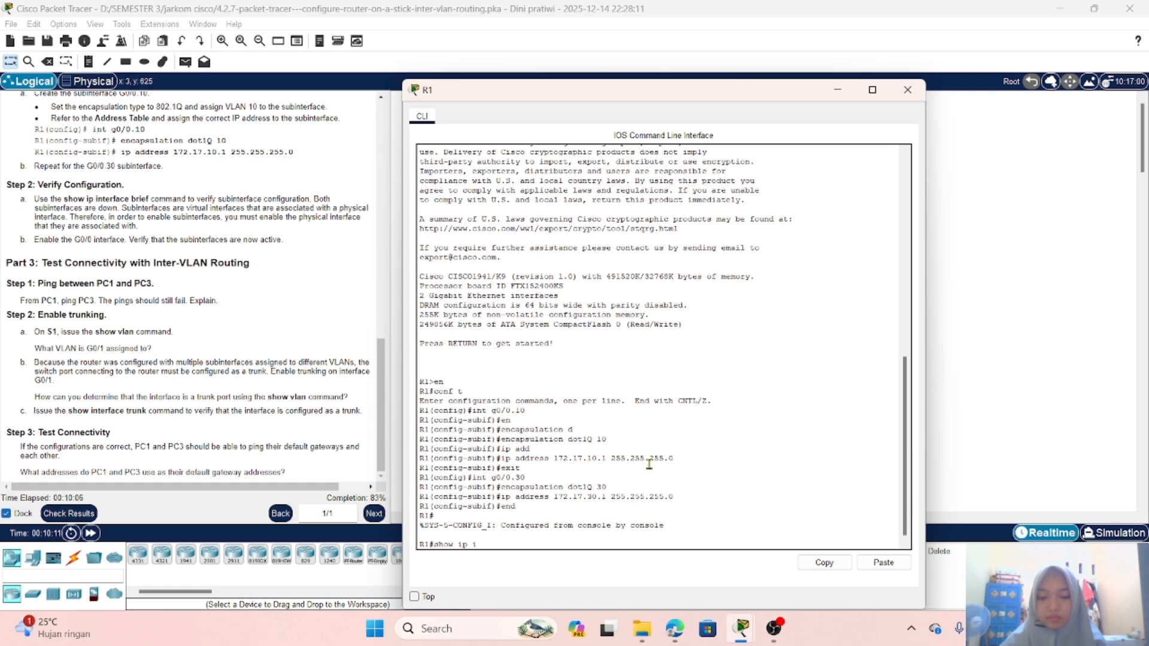
pyautogui.write('nte')
pyautogui.press('Tab')
pyautogui.write('b')
pyautogui.press('Tab')
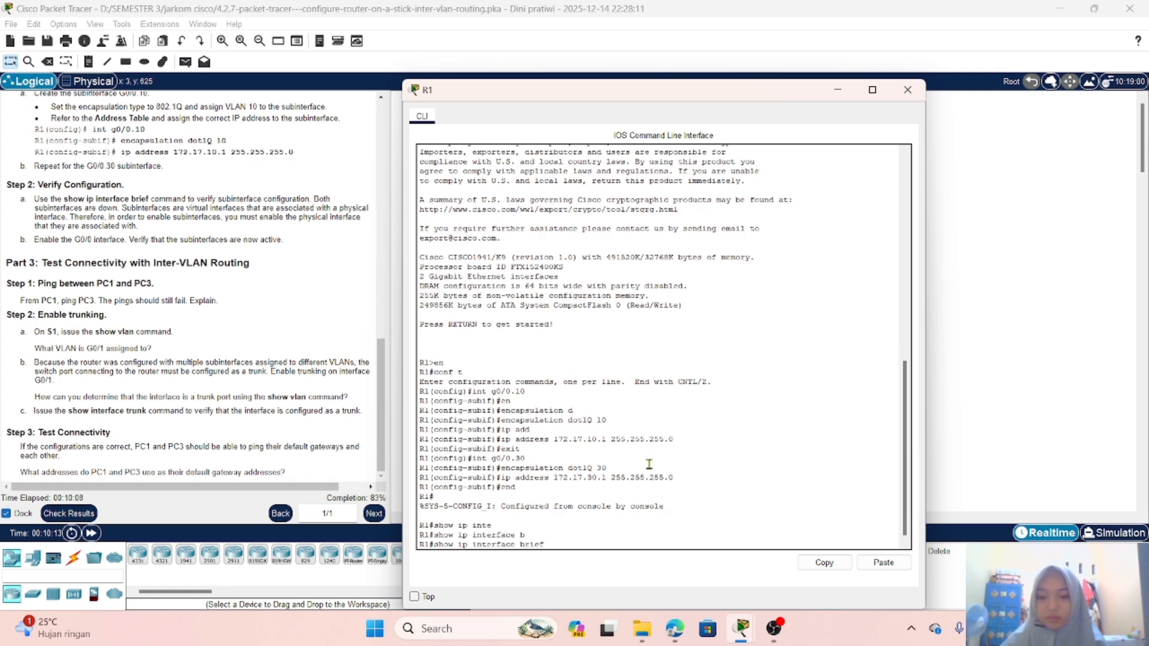
pyautogui.press('Return')
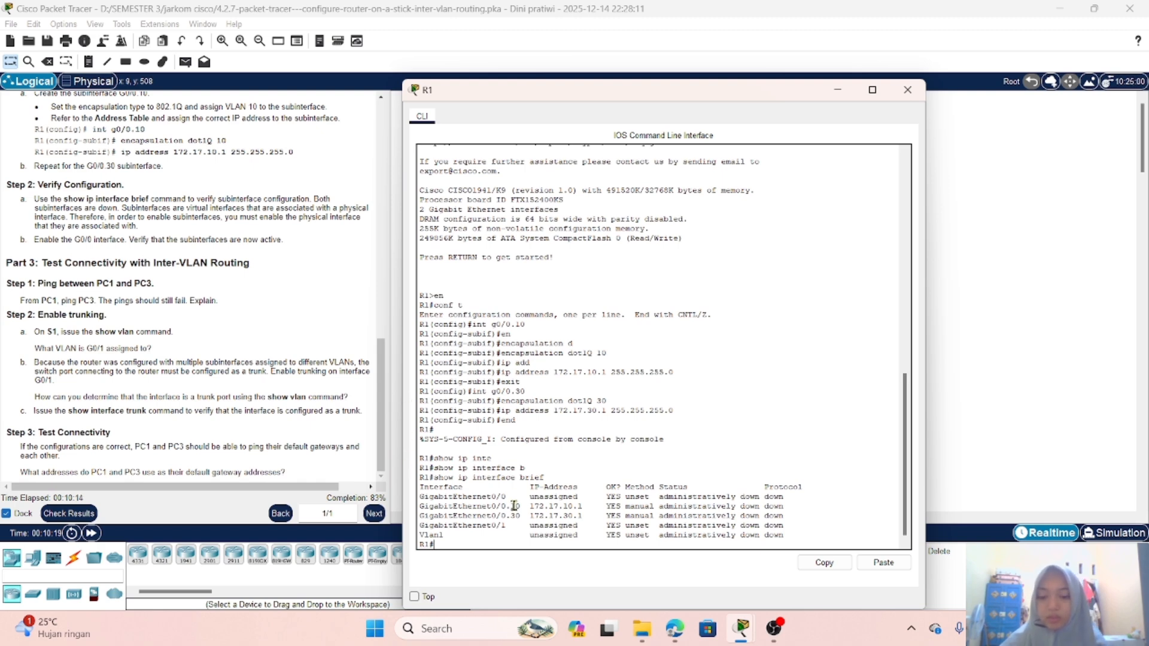
# Enable R1's g0/0 physical interface with no shutdown from its interface configuration mode
pyautogui.write('conf t')
pyautogui.press('Return')
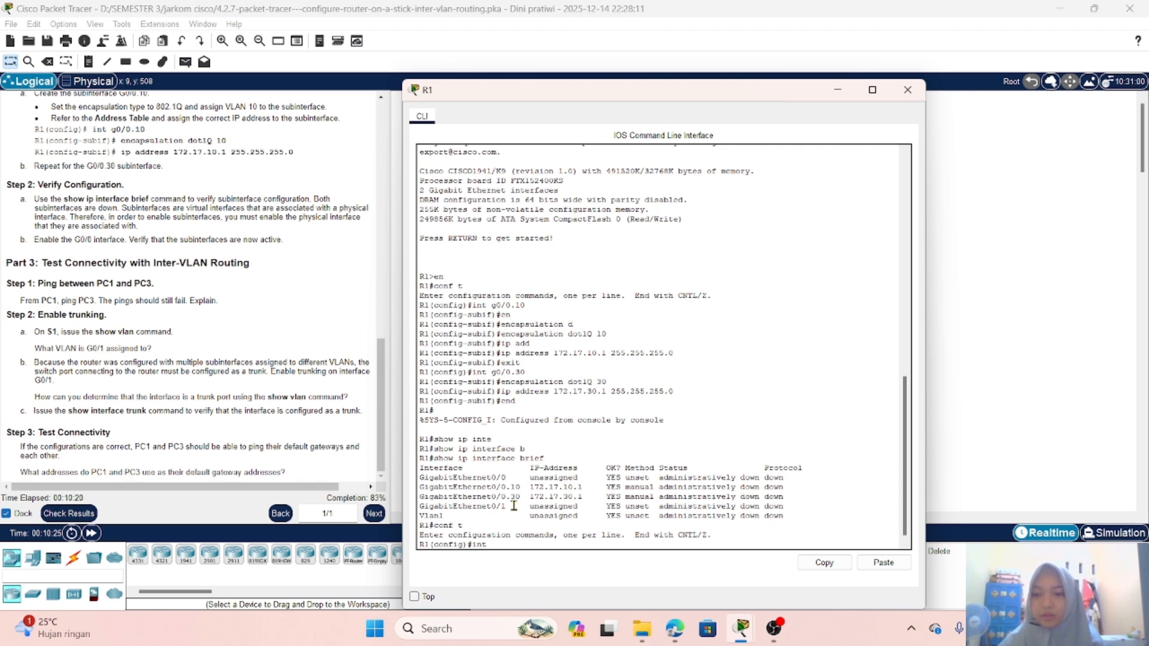
pyautogui.write('int g')
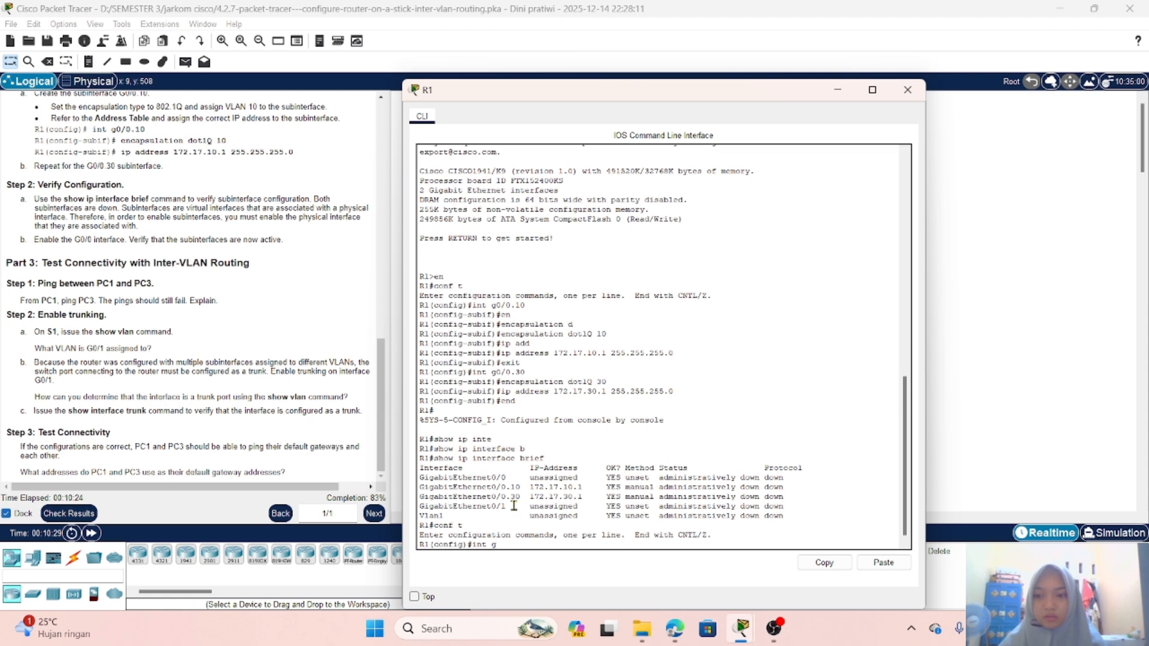
pyautogui.write('0/0')
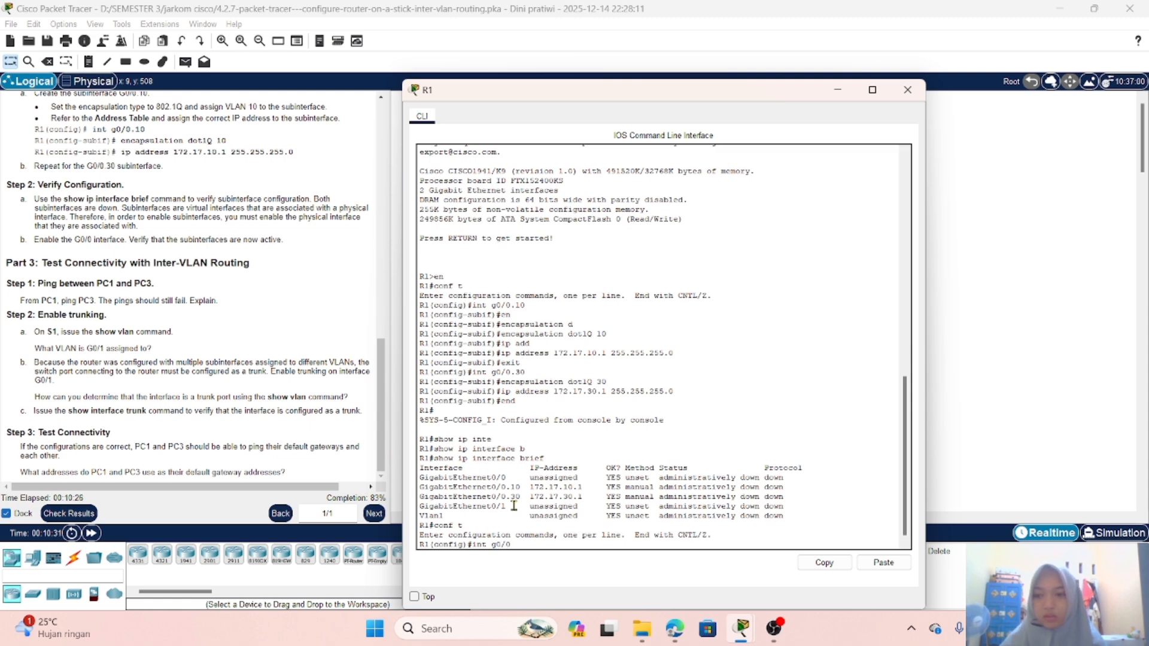
pyautogui.press('Return')
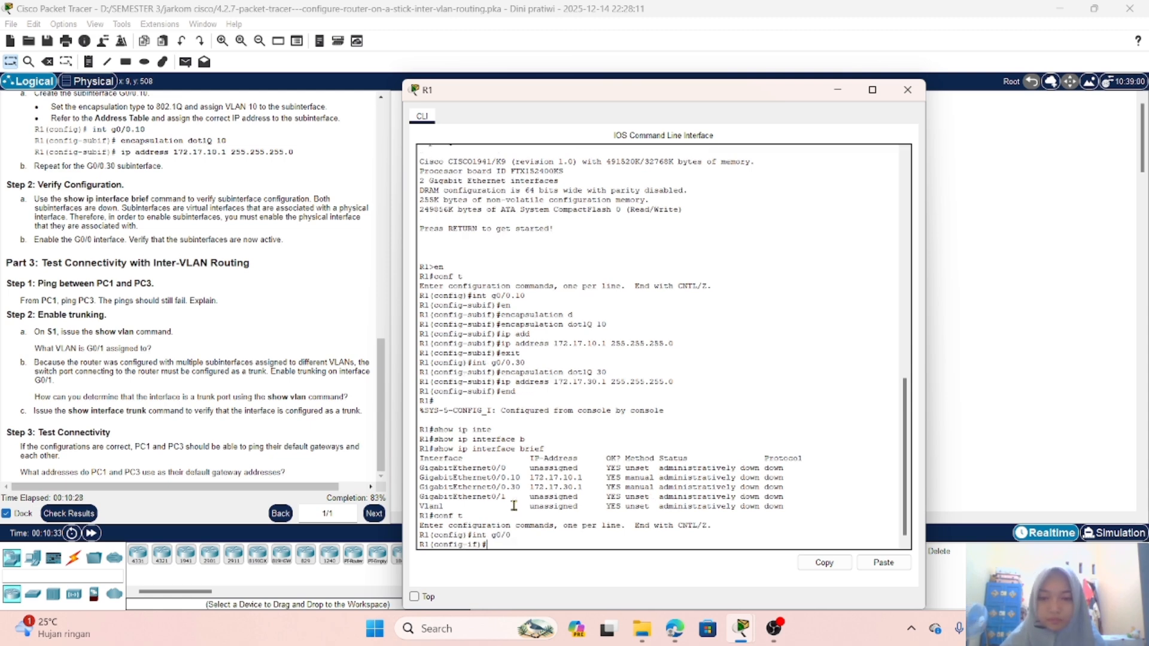
pyautogui.write('no')
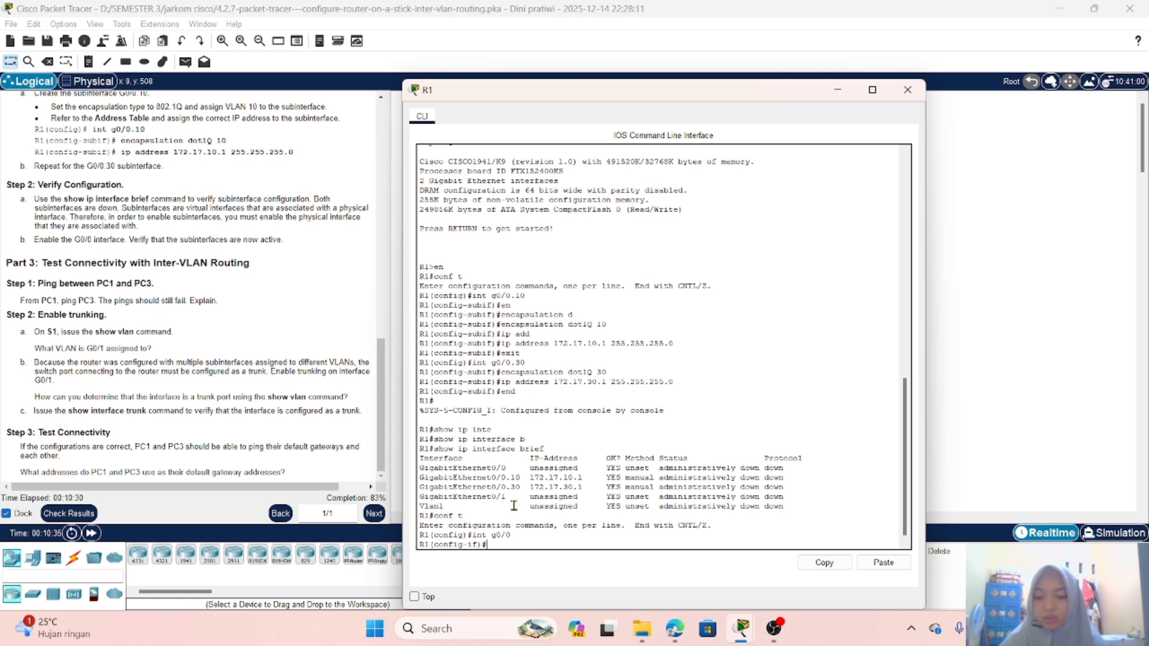
pyautogui.write(' shut')
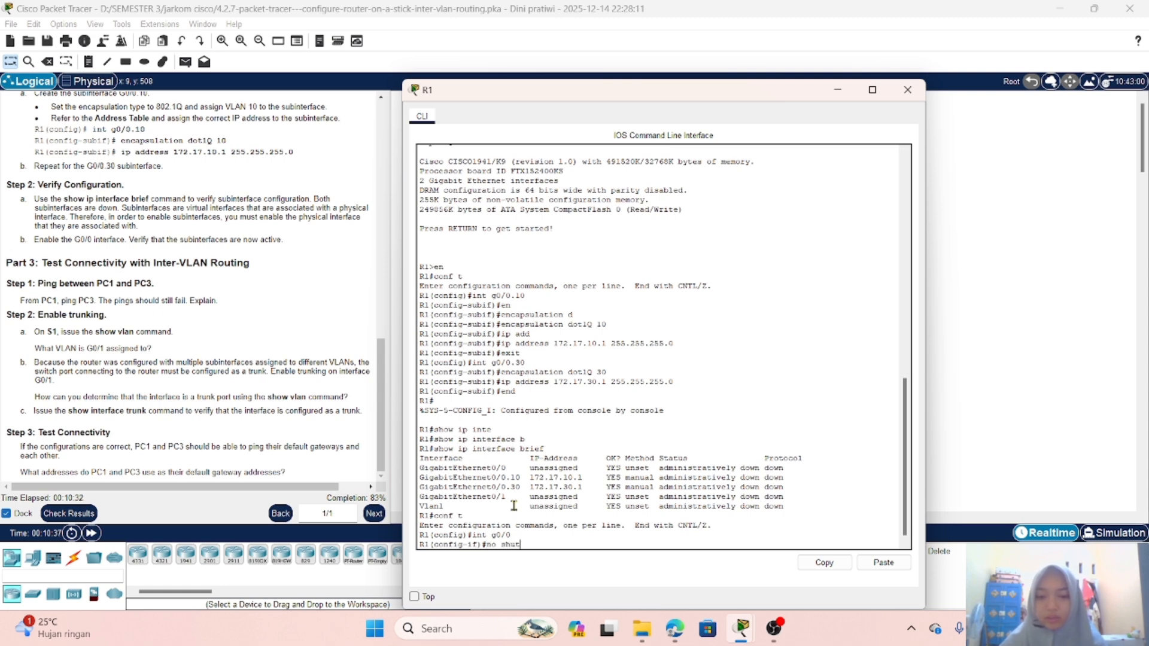
pyautogui.write('down')
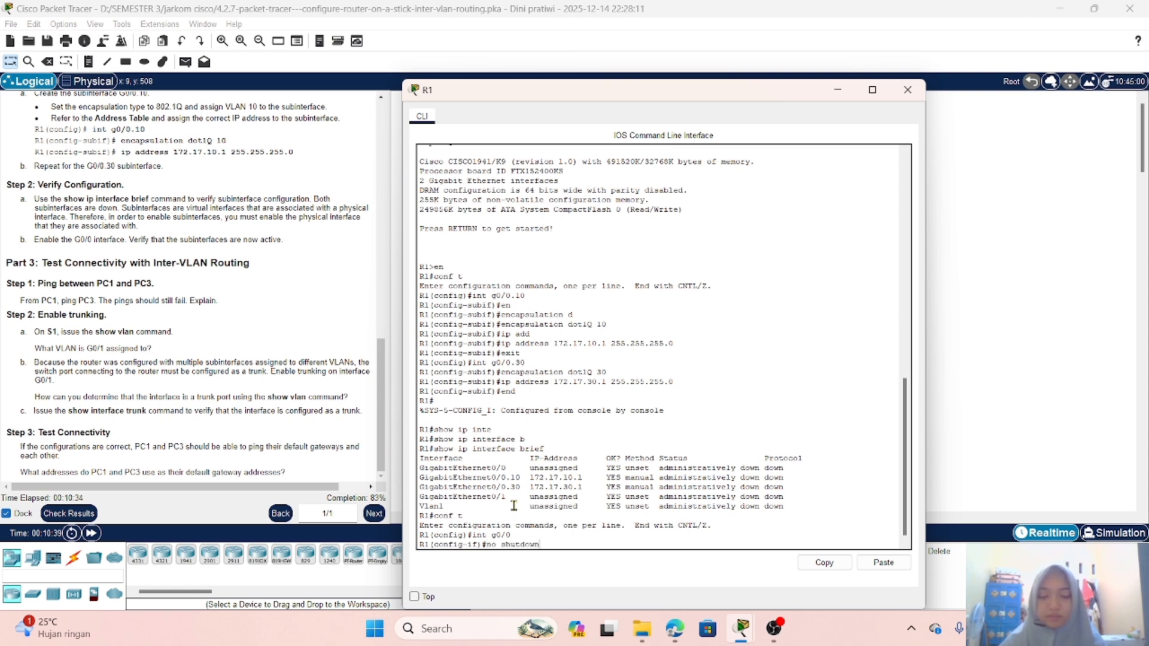
pyautogui.press('Return')
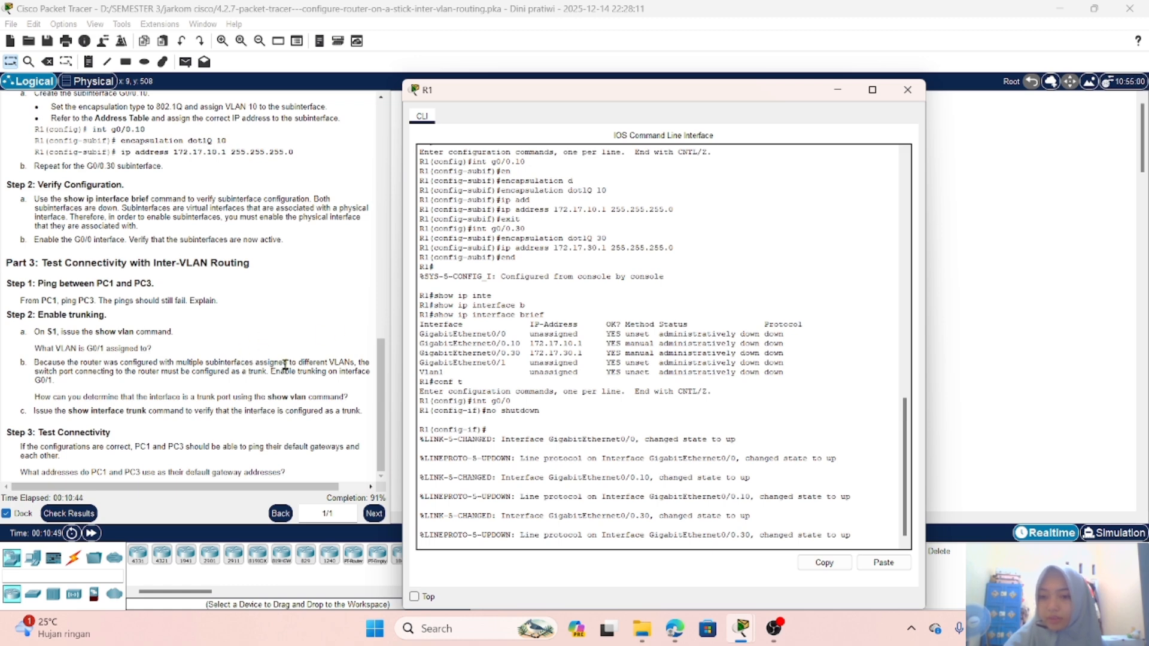
# Ping PC3 at 172.17.30.10 from PC1's command prompt, reusing the earlier ping command
pyautogui.click(838, 90)
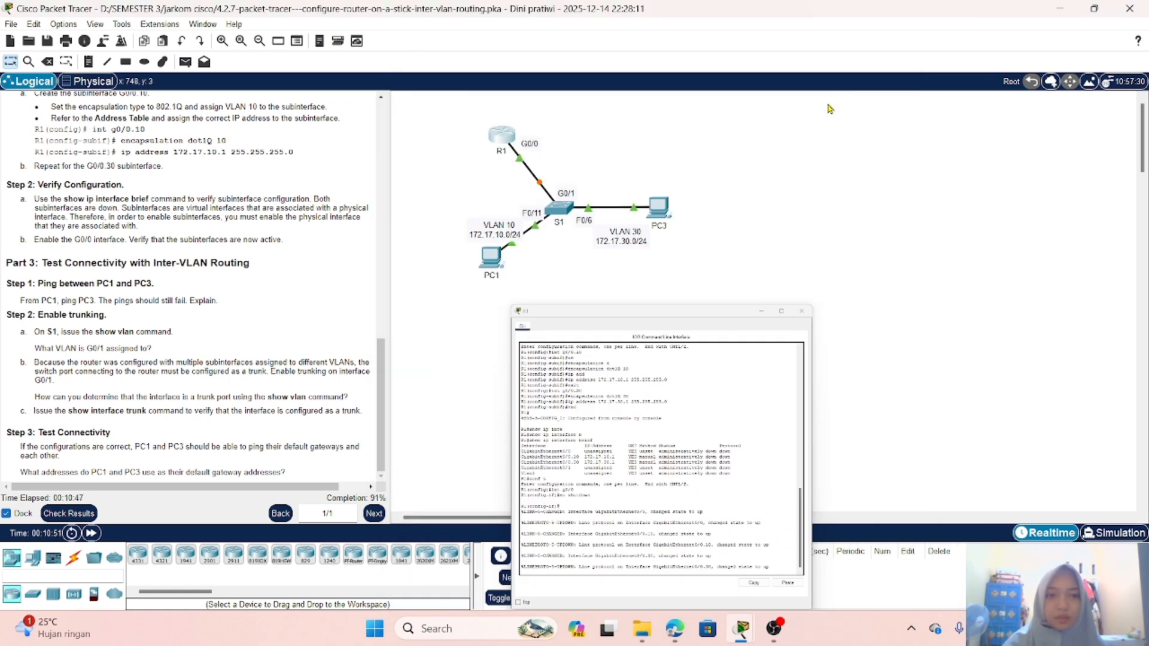
pyautogui.click(487, 253)
pyautogui.press('Up')
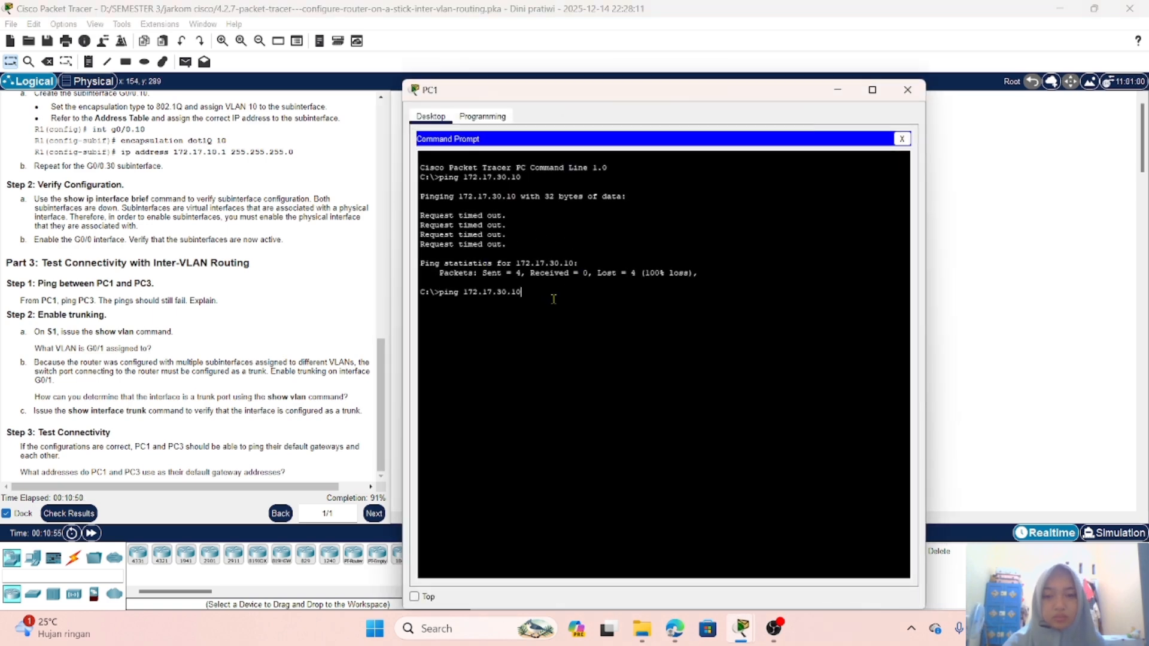
pyautogui.press('Return')
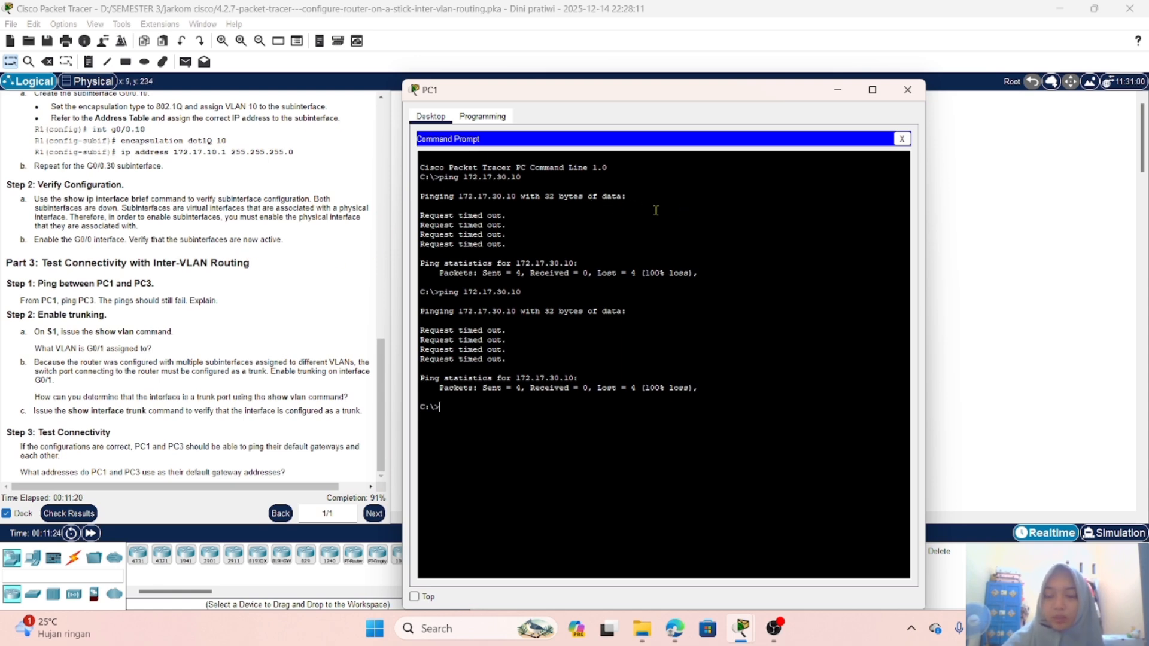
pyautogui.click(838, 90)
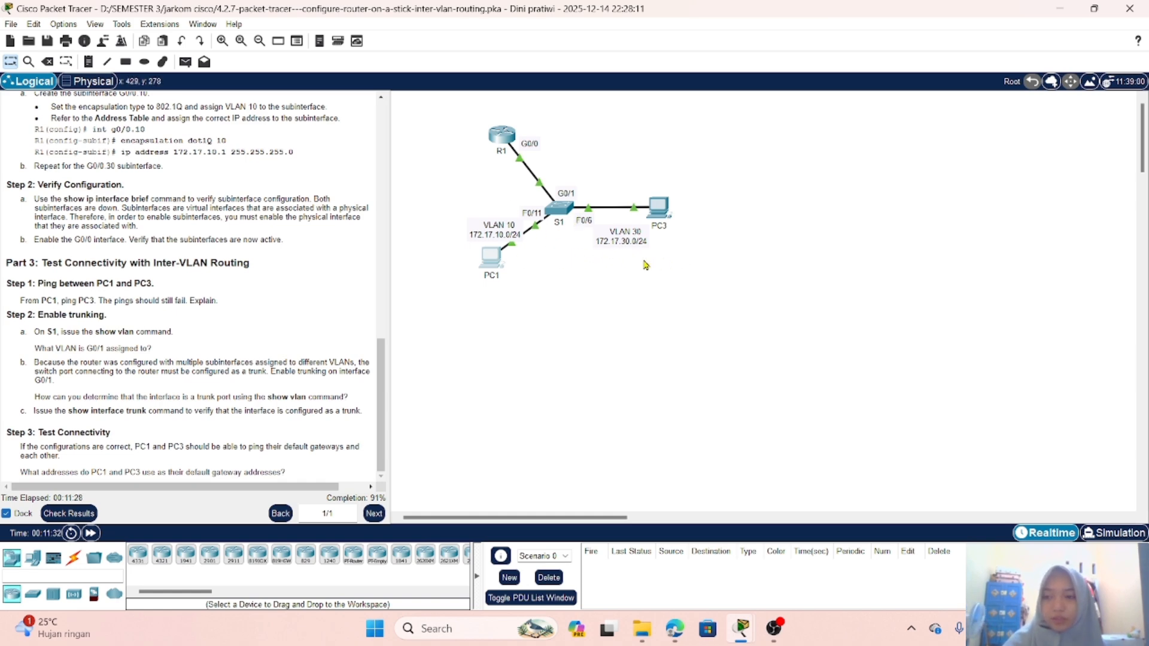
# Issue show vlan on switch S1 and page through the full output back to the prompt
pyautogui.click(561, 209)
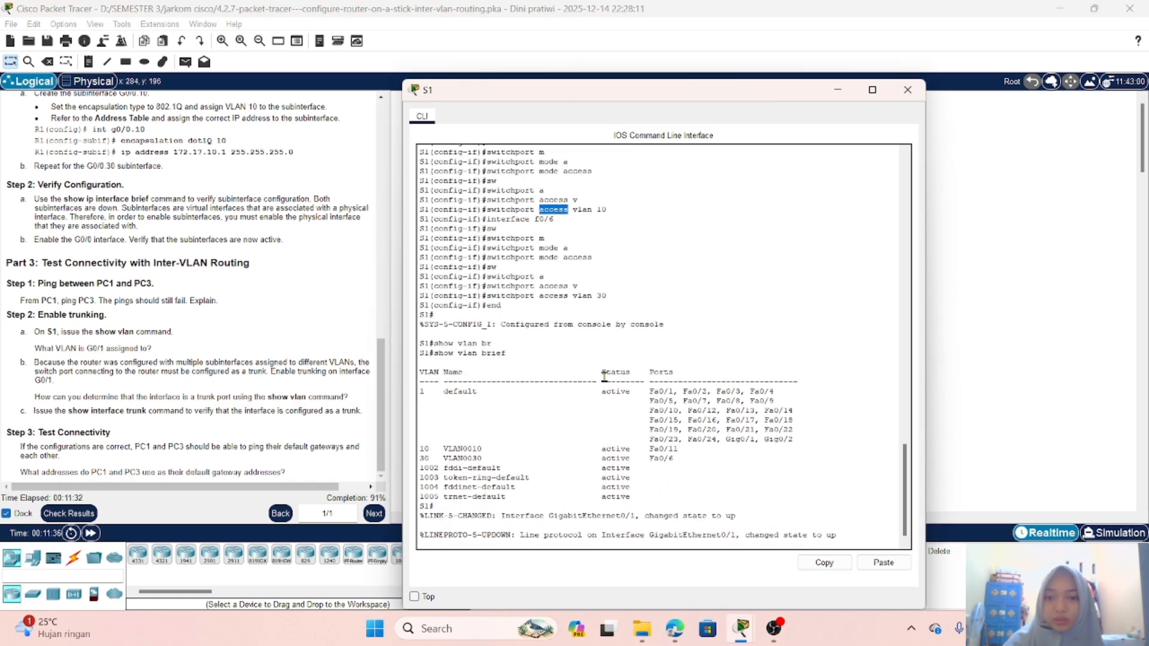
pyautogui.click(606, 416)
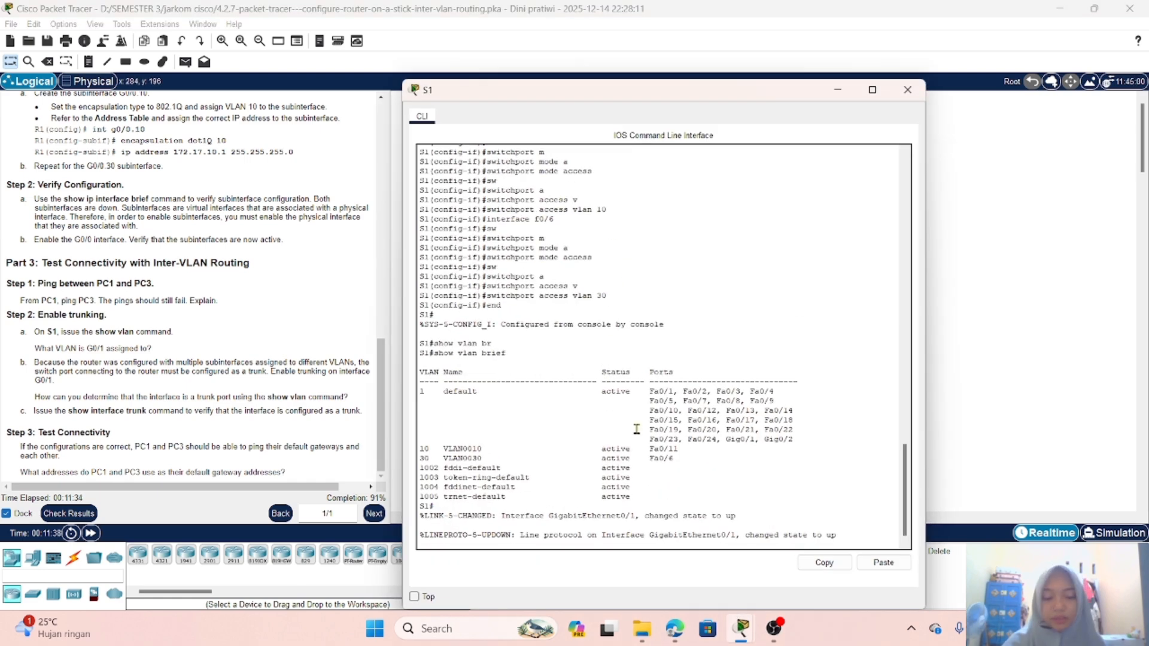
pyautogui.press('Return')
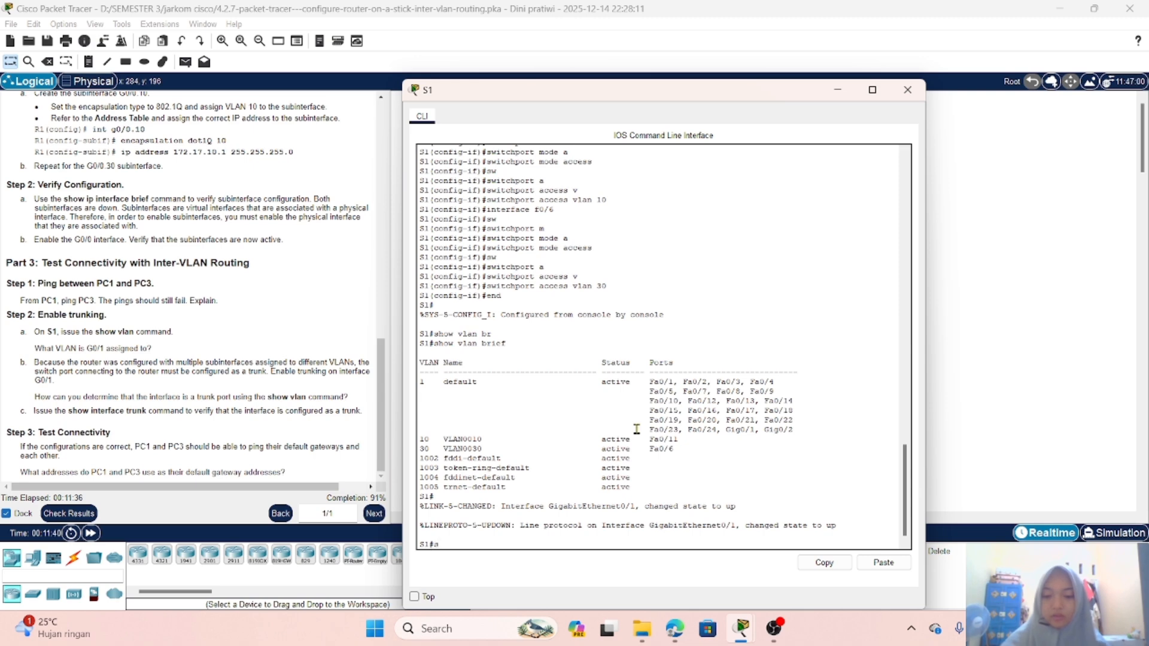
pyautogui.write('show')
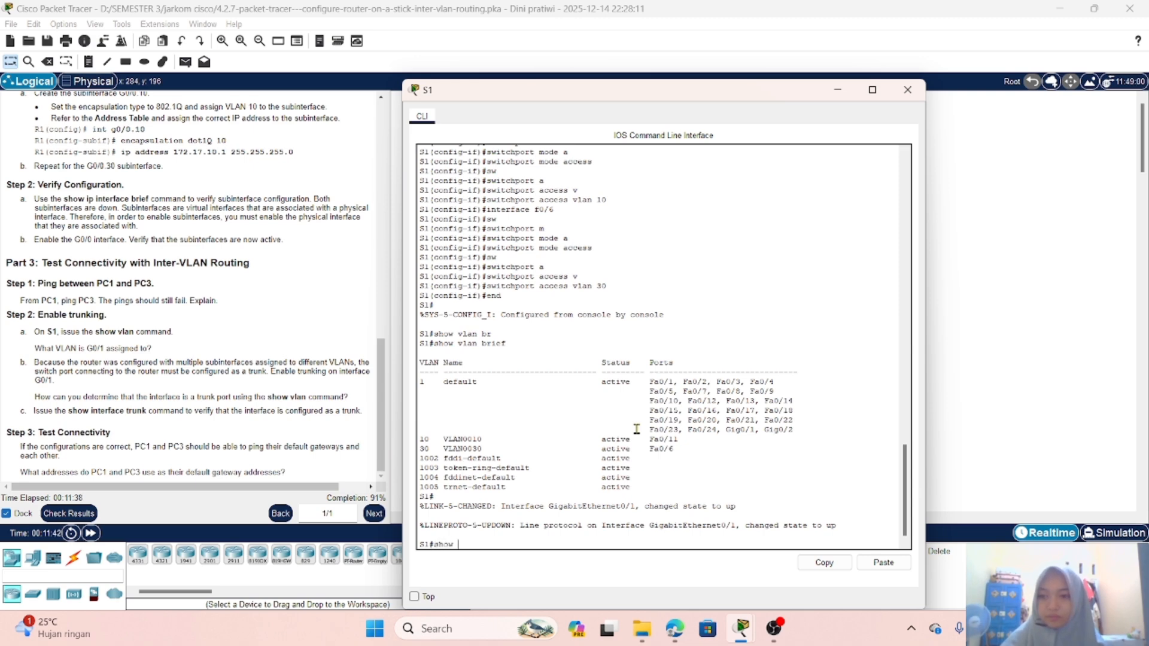
pyautogui.write(' vlan')
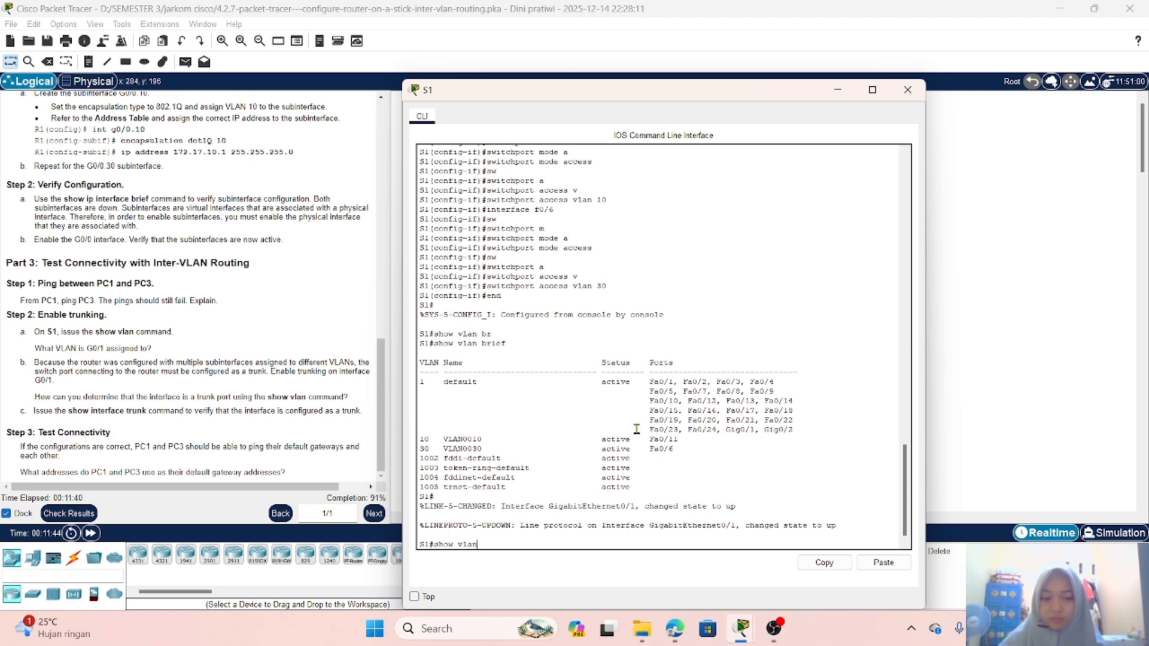
pyautogui.press('Return')
pyautogui.press('Return')
pyautogui.press('Return')
pyautogui.press('Return')
pyautogui.press('Return')
pyautogui.press('Return')
pyautogui.press('Return')
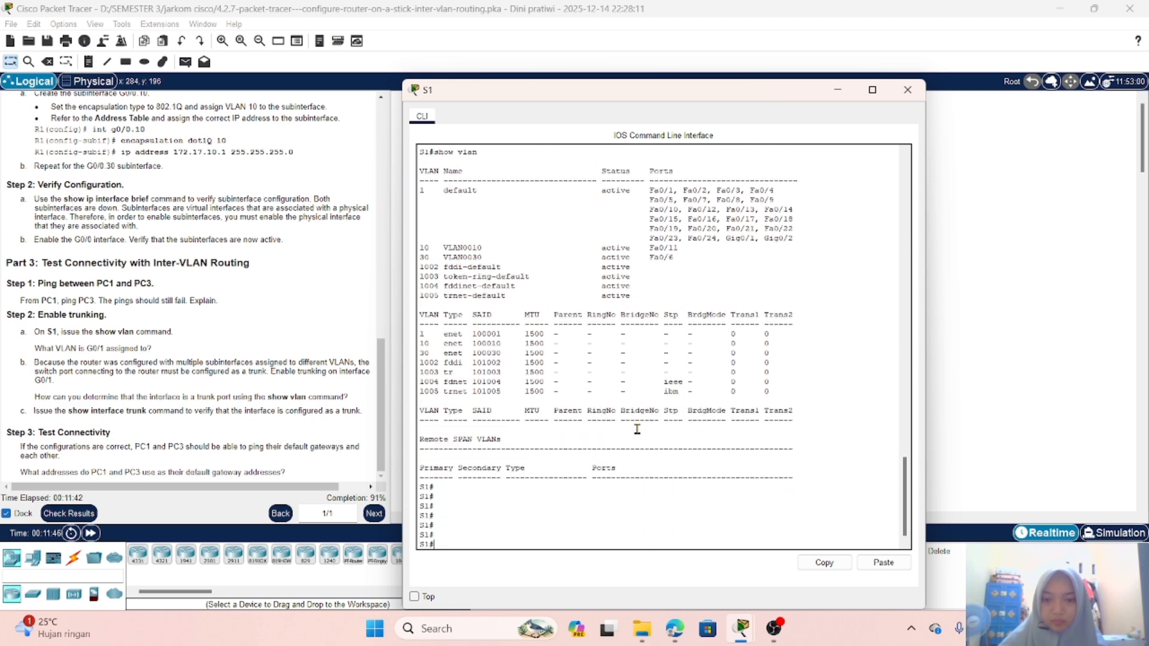
pyautogui.press('Return')
pyautogui.press('Return')
pyautogui.press('Return')
pyautogui.press('Return')
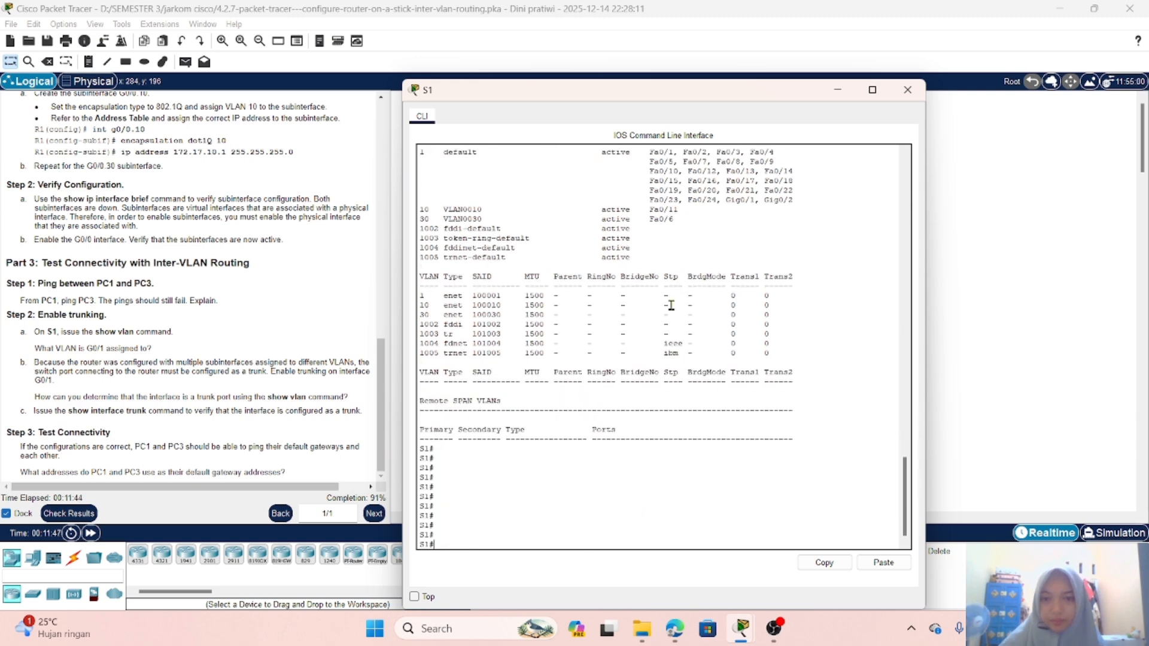
# Examine S1's VLAN table to find which VLAN interface G0/1 is assigned to
pyautogui.scroll(3, 664, 316)
pyautogui.scroll(2, 664, 316)
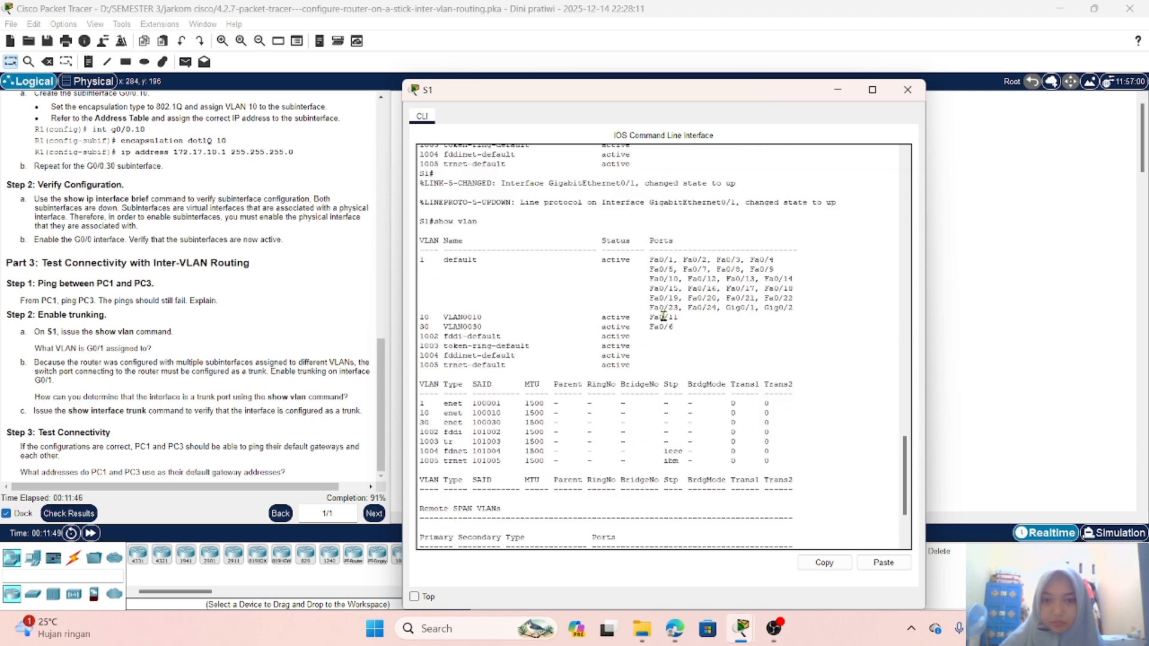
pyautogui.scroll(-2, 664, 316)
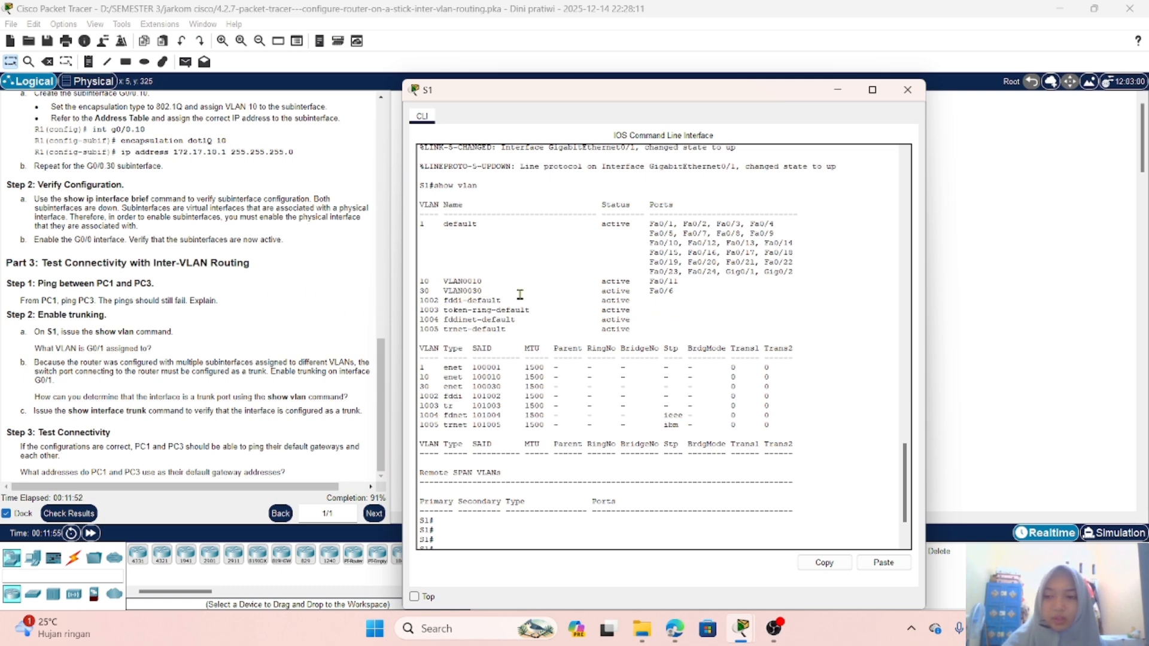
pyautogui.scroll(2, 547, 333)
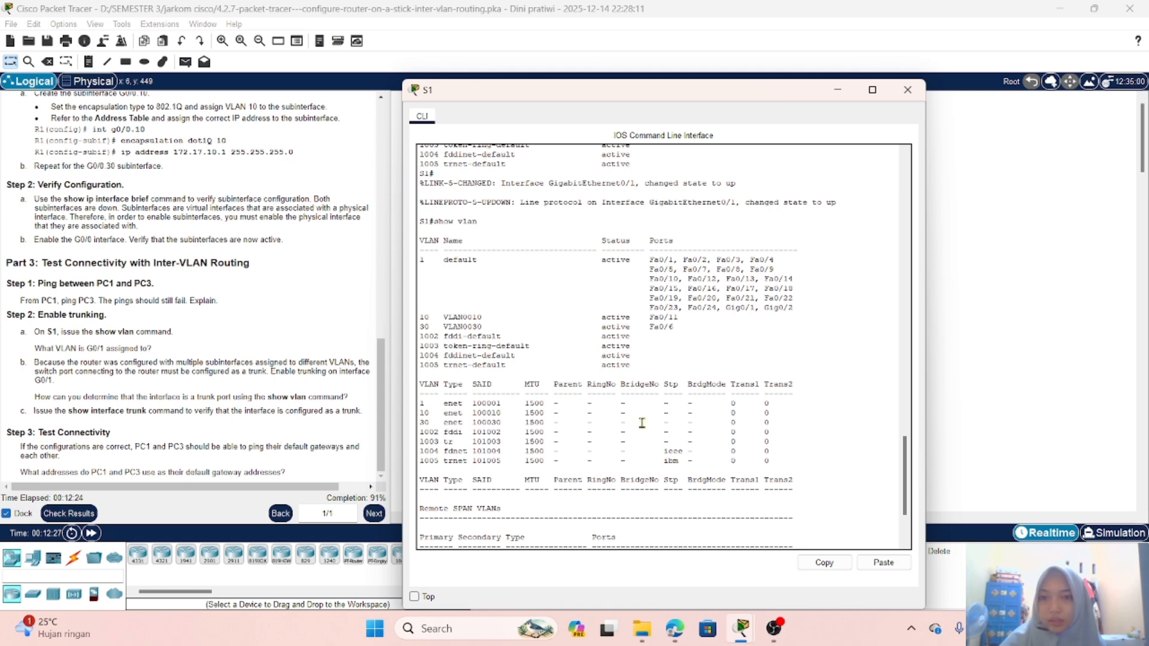
pyautogui.press('Return')
pyautogui.press('Return')
pyautogui.press('Return')
pyautogui.press('Return')
pyautogui.press('Return')
pyautogui.press('Return')
pyautogui.press('Return')
pyautogui.press('Return')
pyautogui.press('Return')
pyautogui.press('Return')
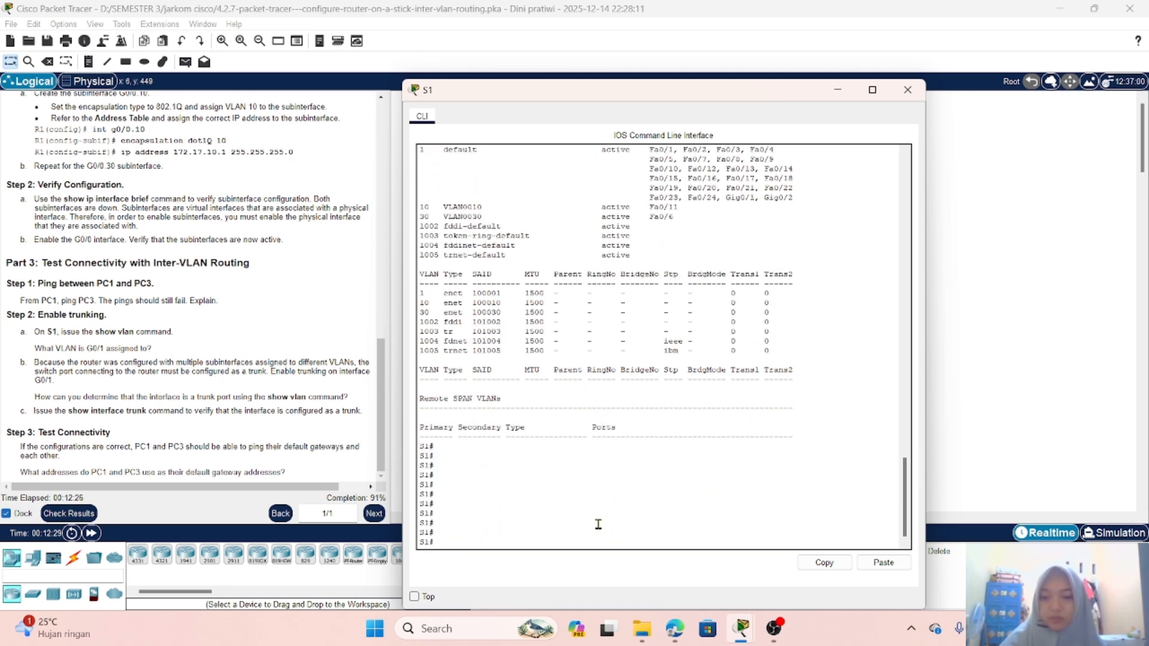
# Set S1's g0/1 interface to switchport mode trunk and return S1 to privileged EXEC mode
pyautogui.click(599, 524)
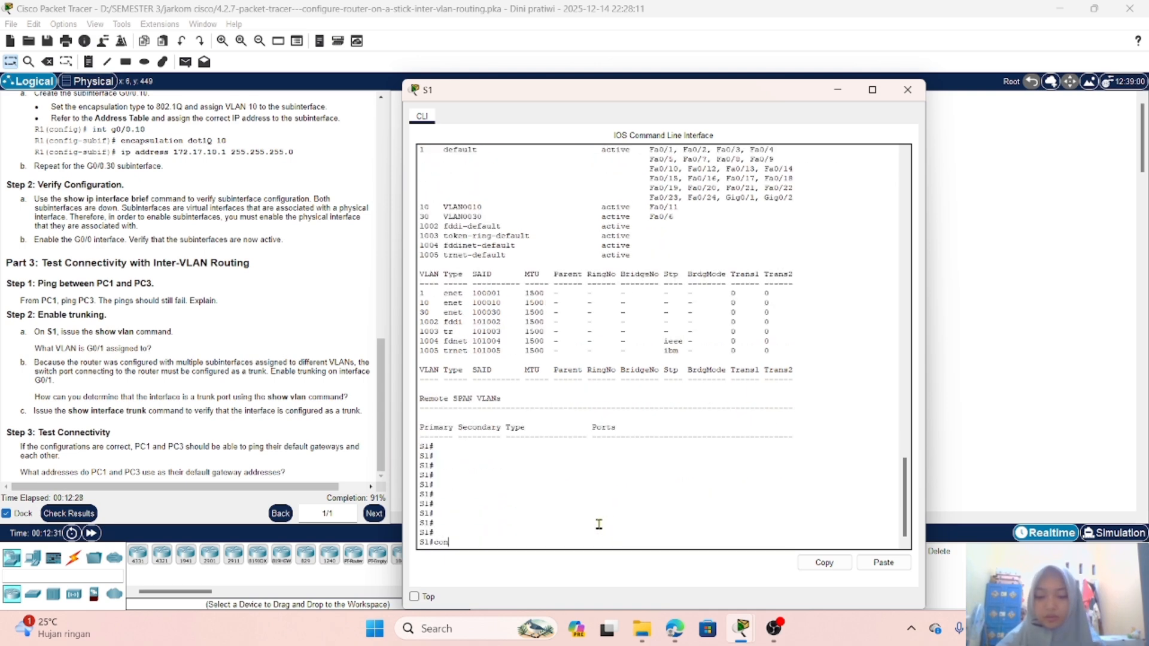
pyautogui.write('conf t')
pyautogui.press('Return')
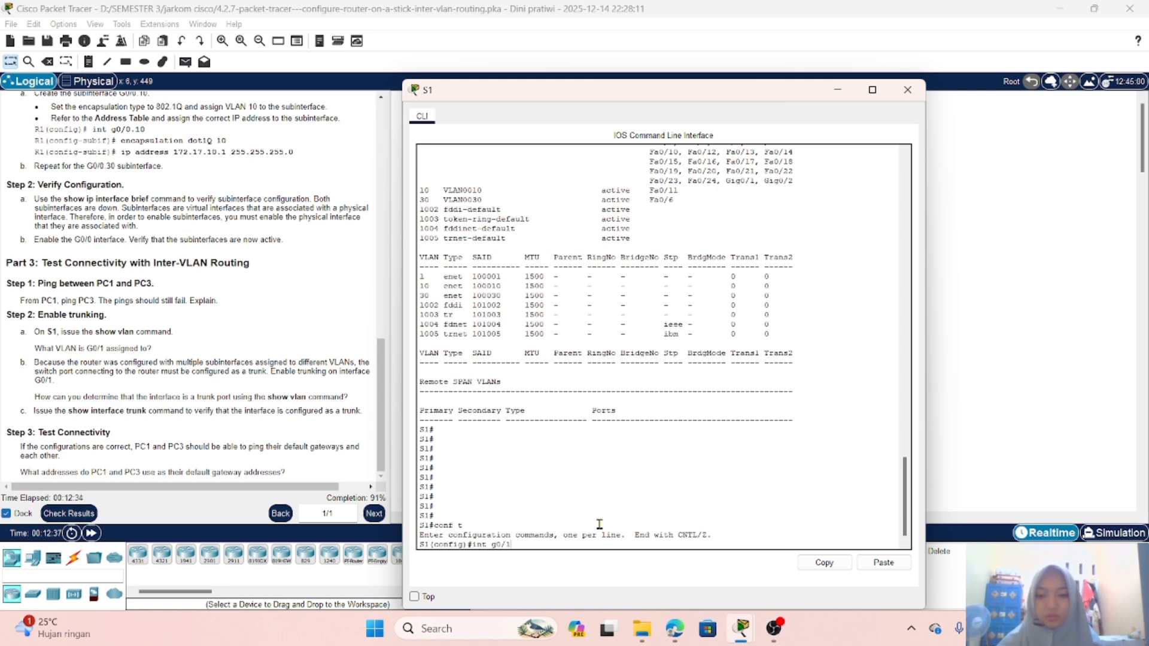
pyautogui.write('int g0/1')
pyautogui.press('Return')
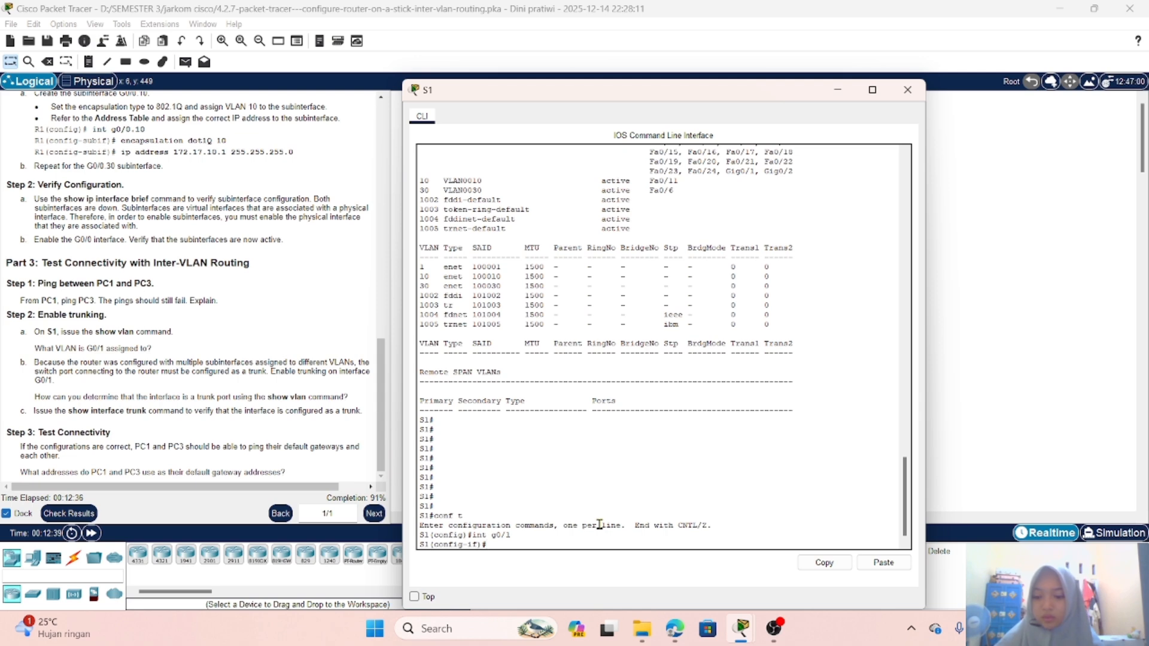
pyautogui.write('sw')
pyautogui.press('Tab')
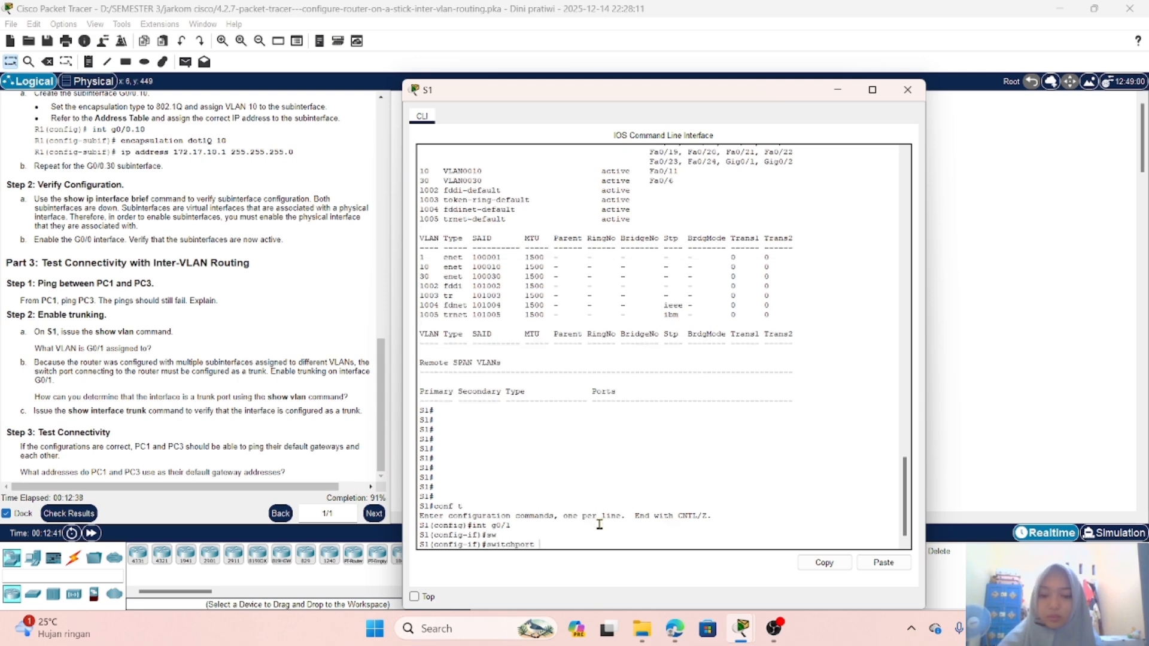
pyautogui.write('m')
pyautogui.press('Tab')
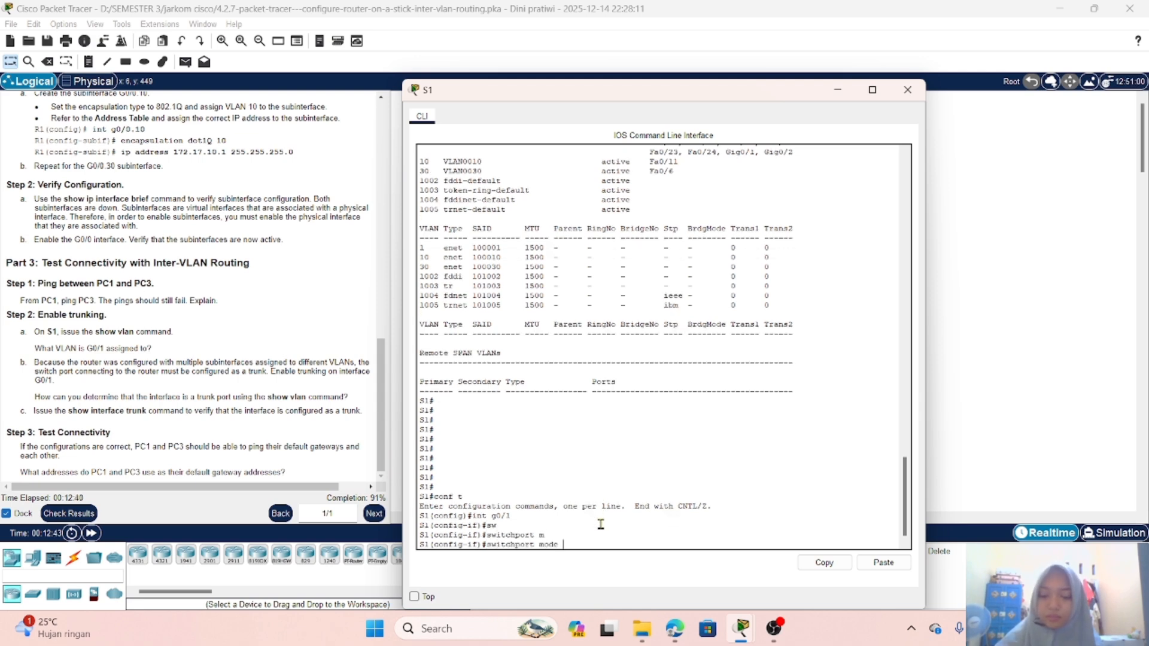
pyautogui.write('t')
pyautogui.press('Tab')
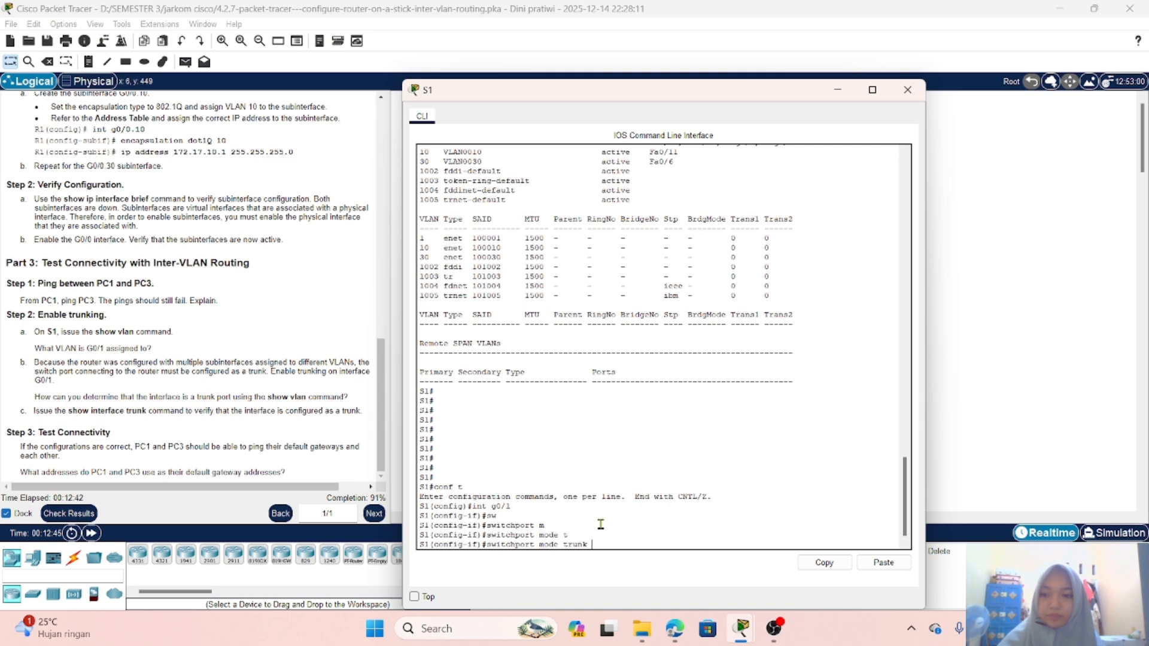
pyautogui.press('Return')
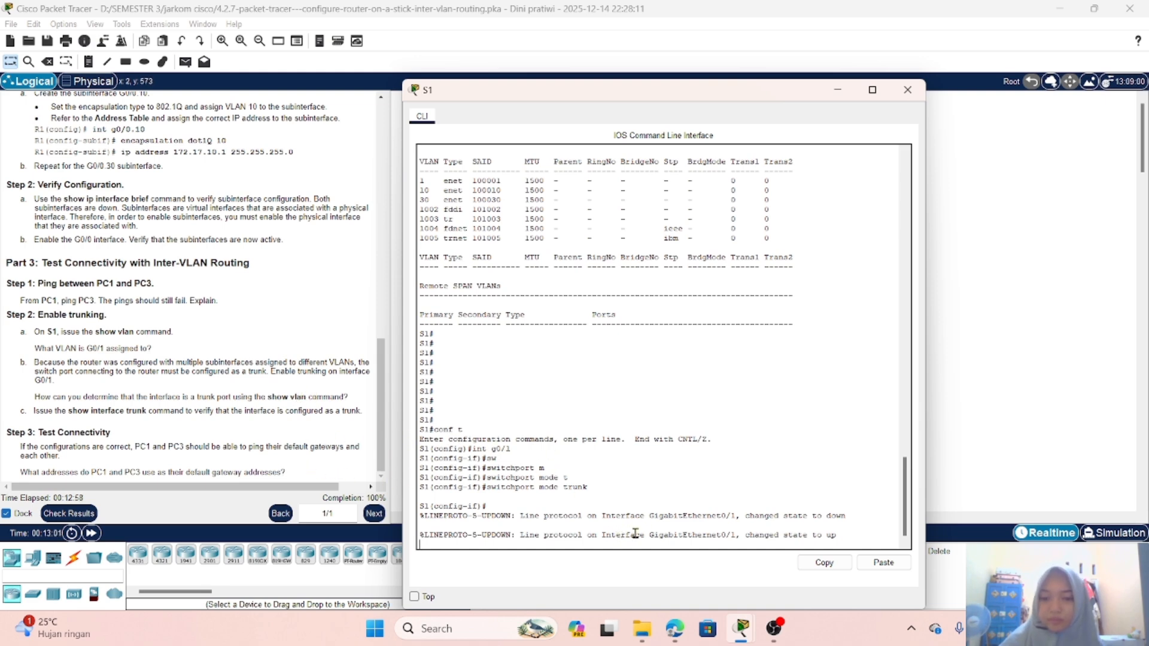
pyautogui.press('Return')
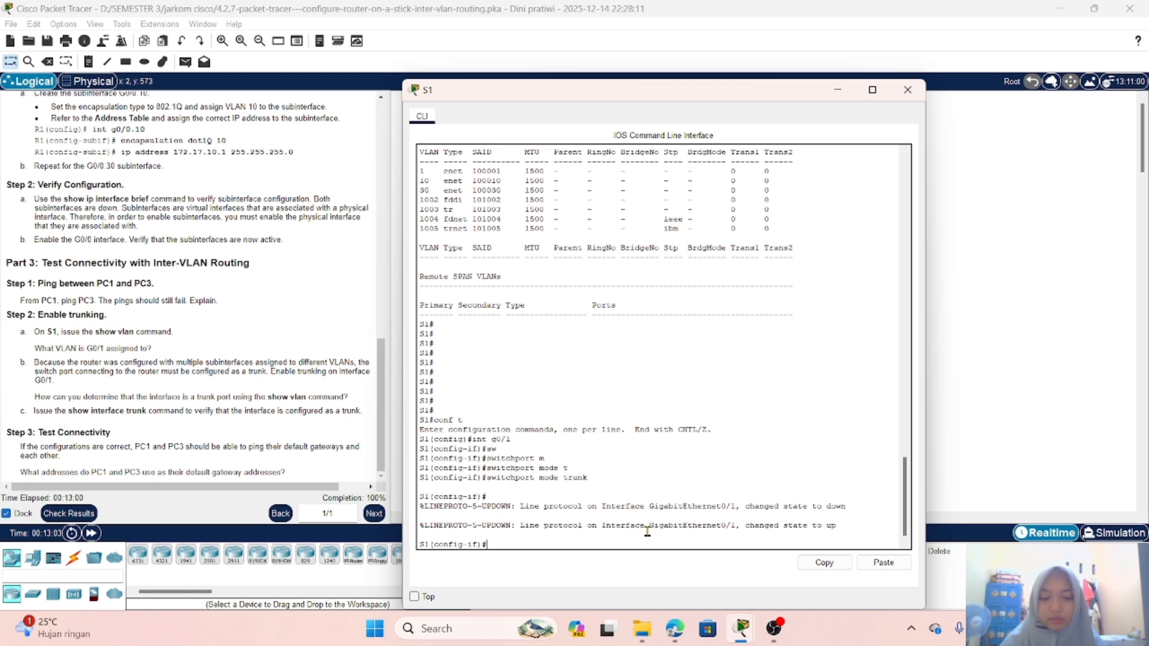
pyautogui.write('end')
pyautogui.press('Return')
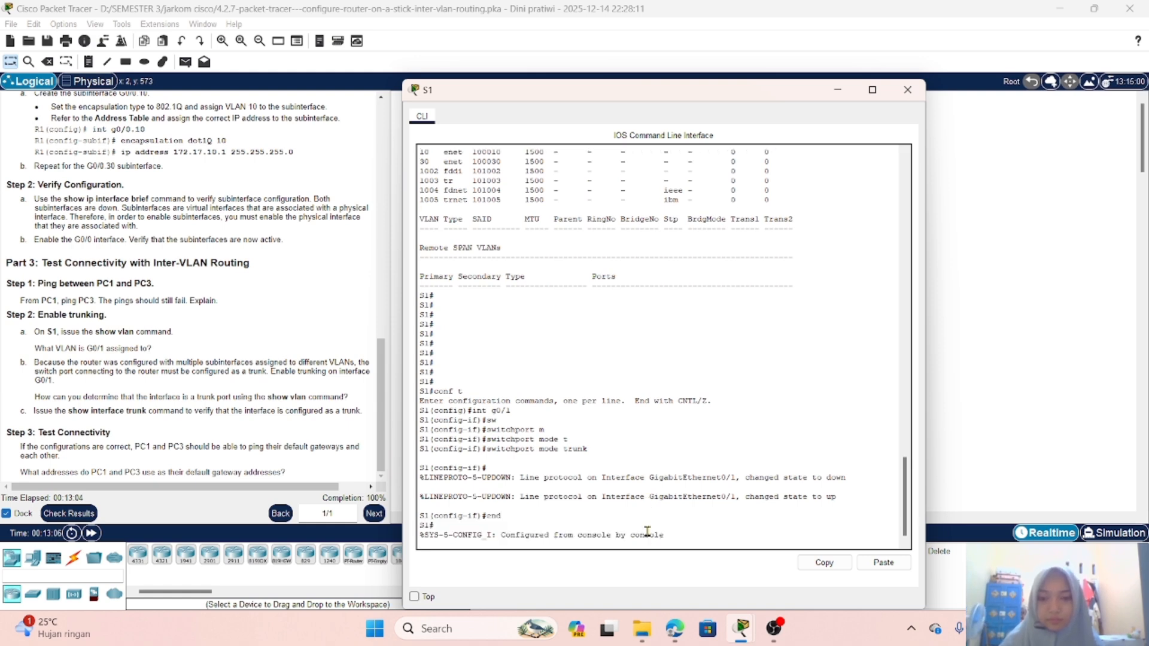
# Run show vlan on S1 again to check G0/1 after enabling trunking, paging through the whole output
pyautogui.press('Return')
pyautogui.write('show vlan')
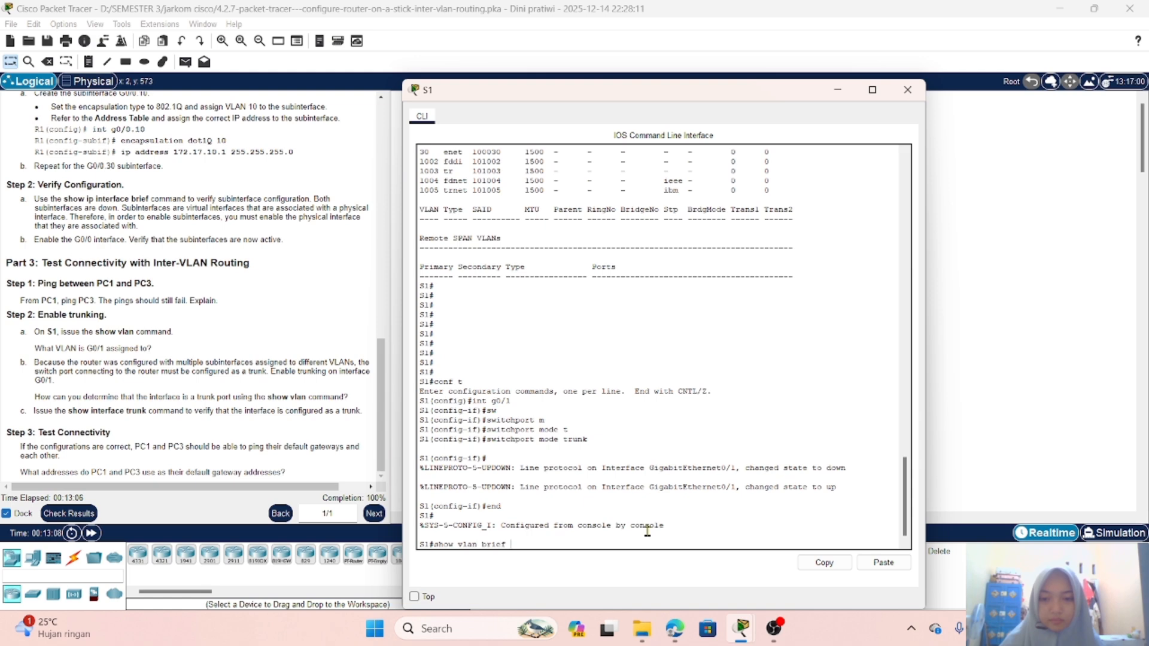
pyautogui.press('Return')
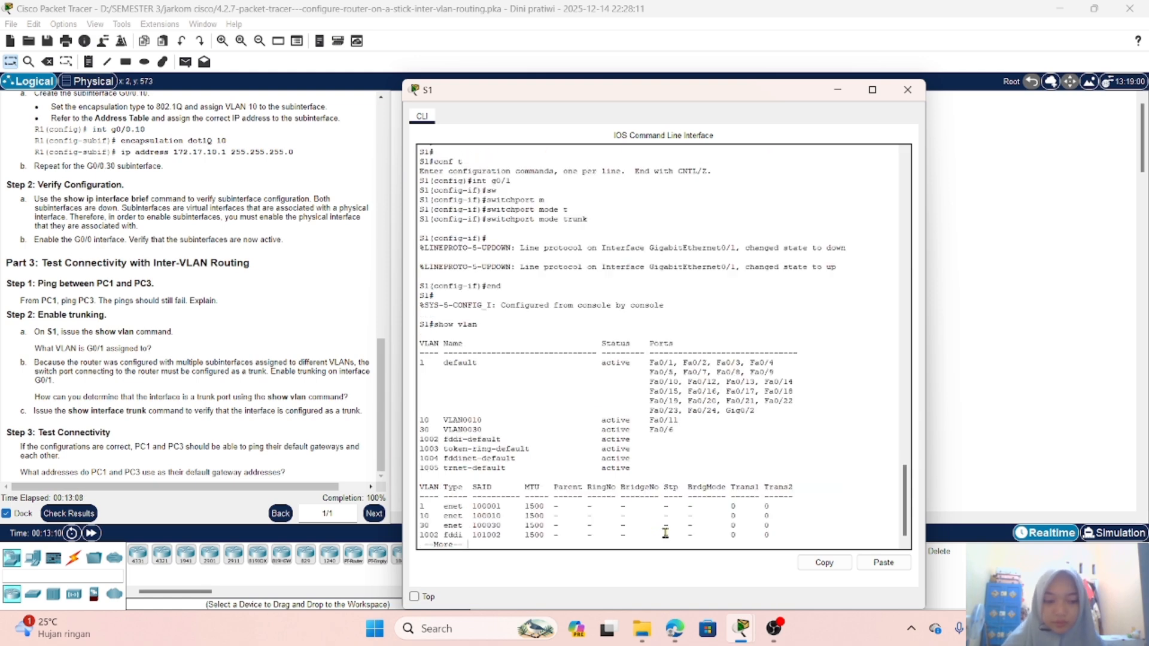
pyautogui.press('Return')
pyautogui.press('Return')
pyautogui.press('Return')
pyautogui.press('Return')
pyautogui.press('Return')
pyautogui.press('Return')
pyautogui.press('Return')
pyautogui.press('Return')
pyautogui.press('Return')
pyautogui.press('Return')
pyautogui.press('Return')
pyautogui.press('Return')
pyautogui.press('Return')
pyautogui.press('Return')
pyautogui.press('Return')
pyautogui.press('Return')
pyautogui.press('Return')
pyautogui.press('Return')
pyautogui.press('Return')
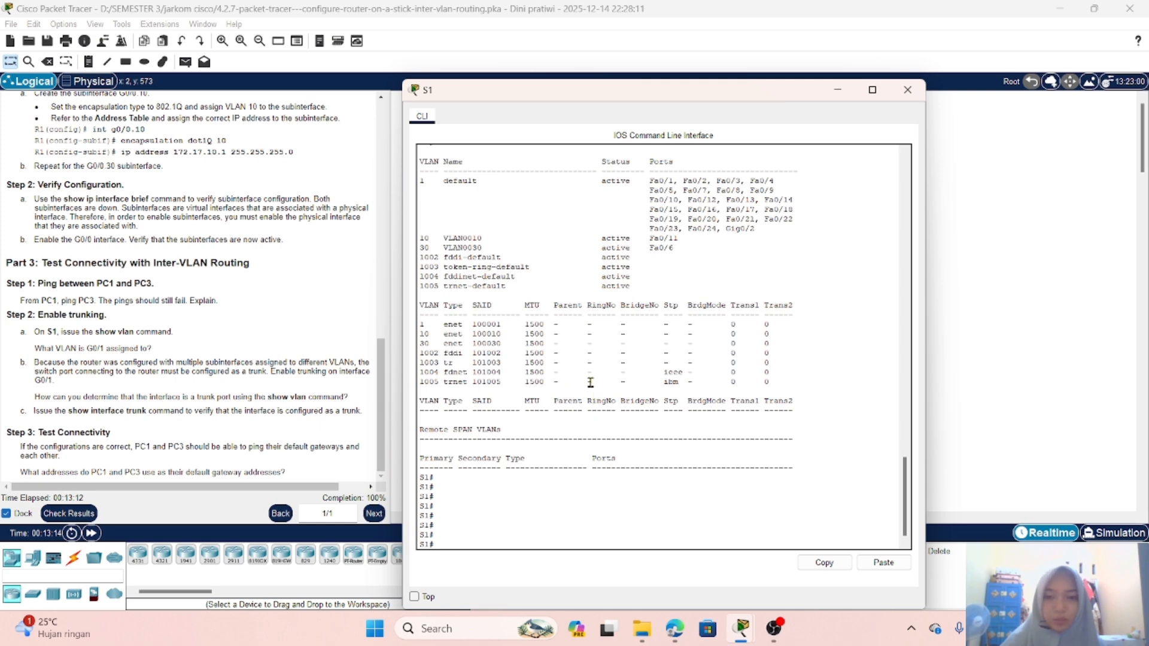
# Review S1's show vlan output, and run show int trunk to verify that G0/1 is configured as a trunk
pyautogui.scroll(4, 632, 374)
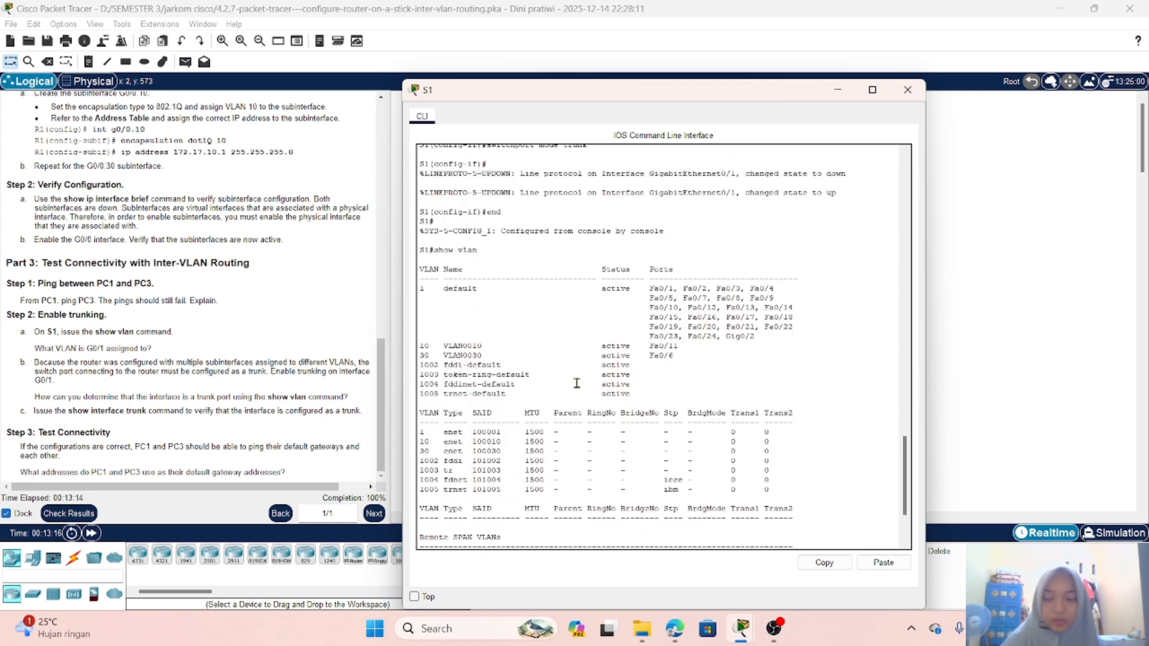
pyautogui.scroll(-4, 687, 324)
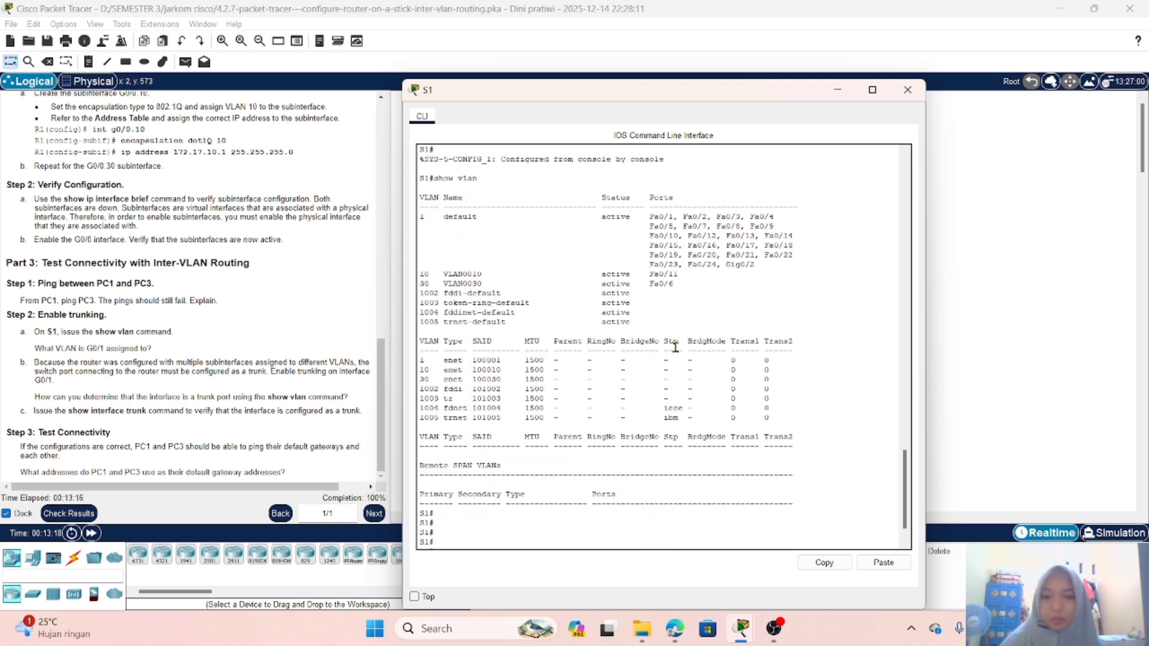
pyautogui.scroll(1, 651, 346)
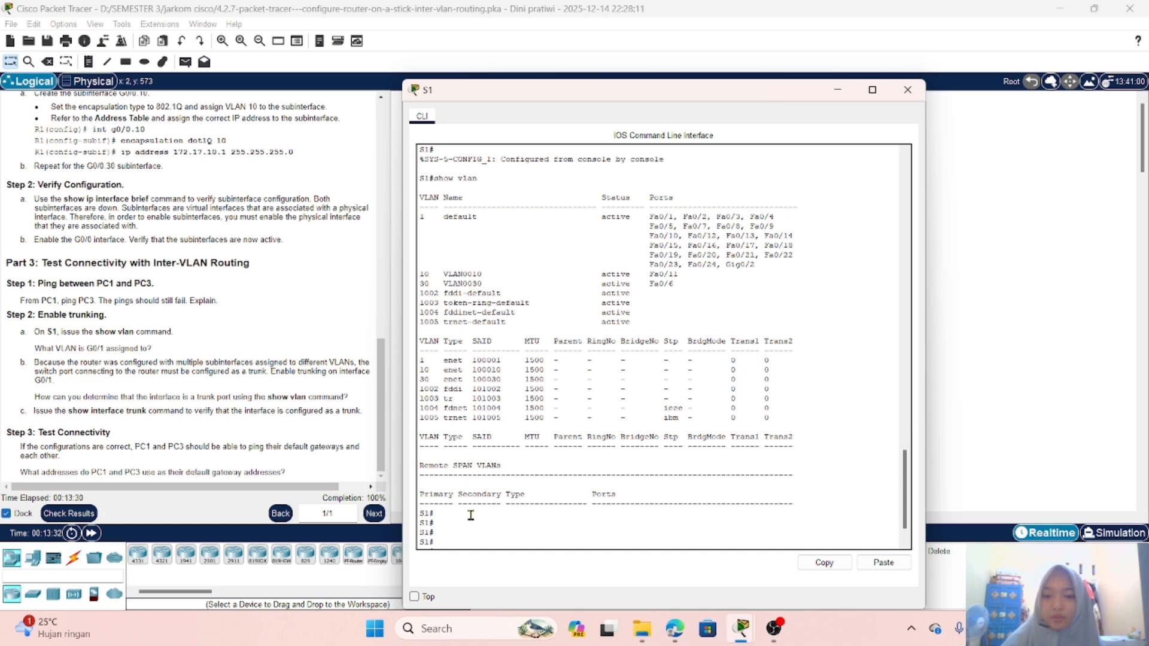
pyautogui.press('Return')
pyautogui.press('Return')
pyautogui.press('Return')
pyautogui.press('Return')
pyautogui.write('a')
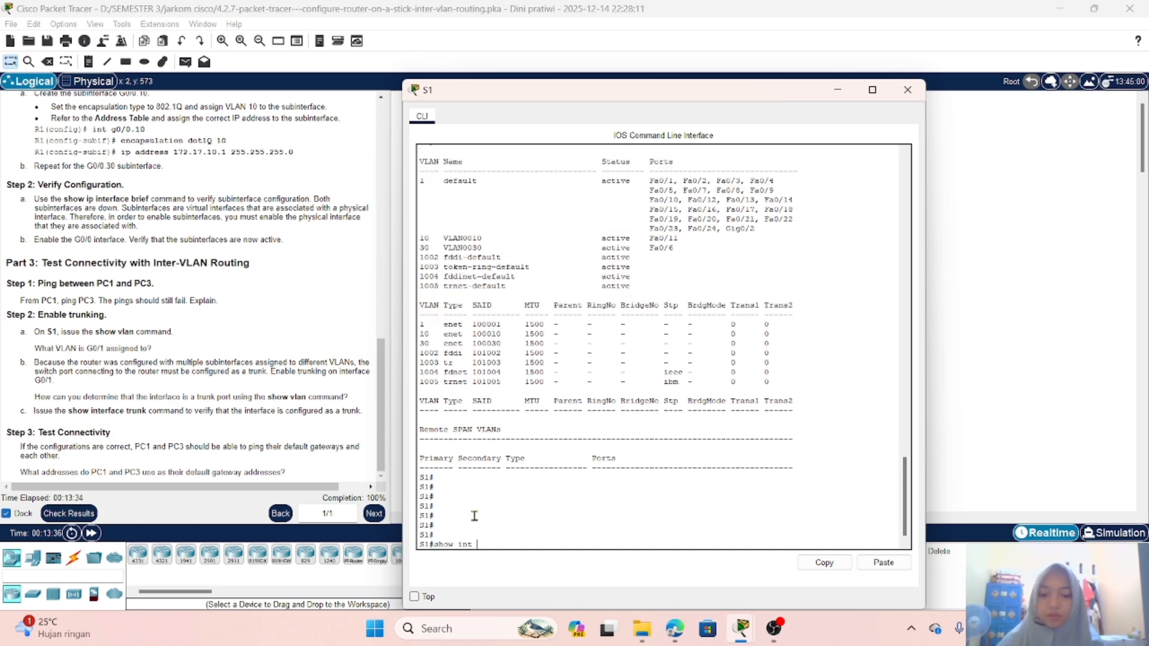
pyautogui.press('Return')
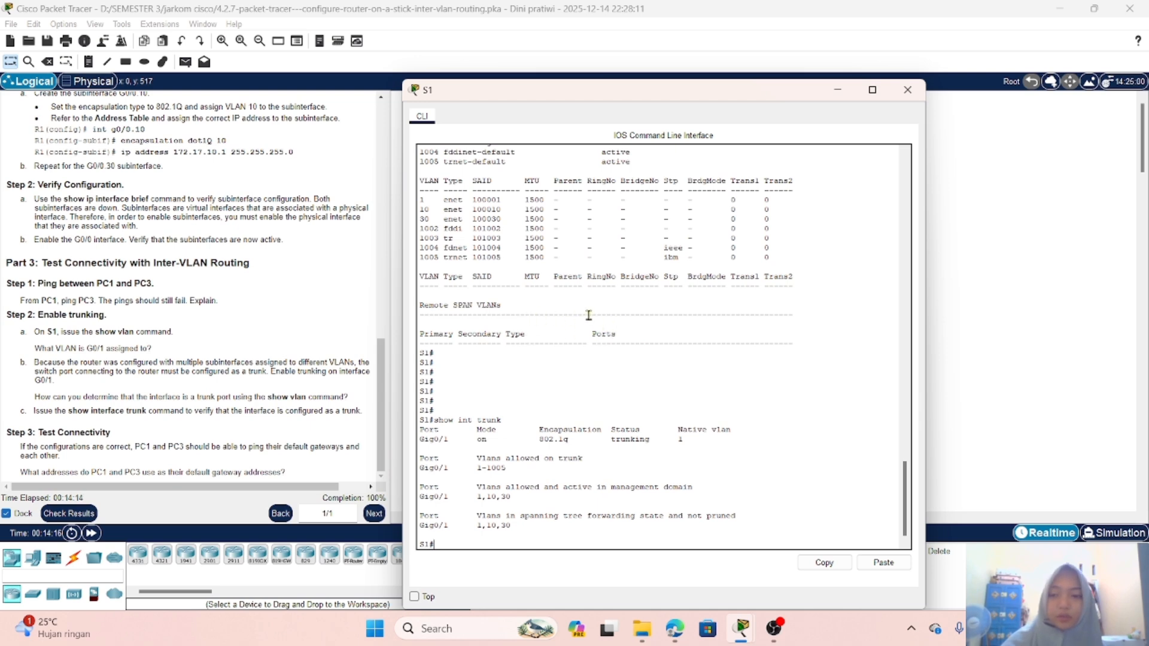
# Check the activity results, review the assessment items for R1 and S1, and return to the network workspace
pyautogui.moveTo(621, 101); pyautogui.dragTo(796, 96)
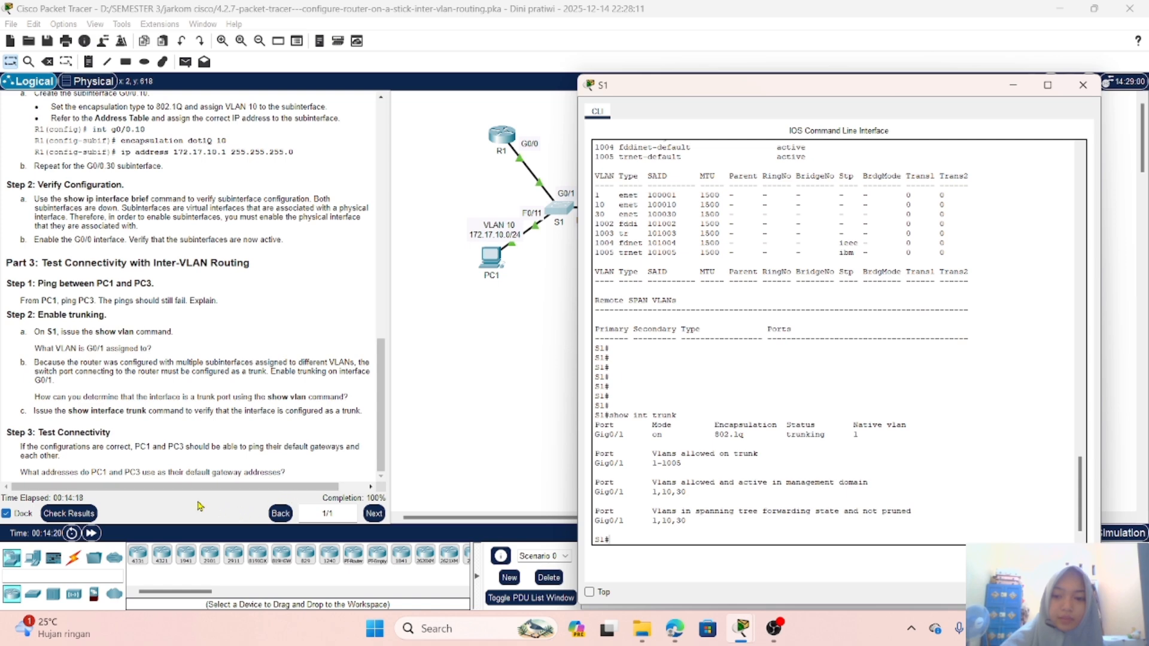
pyautogui.click(85, 513)
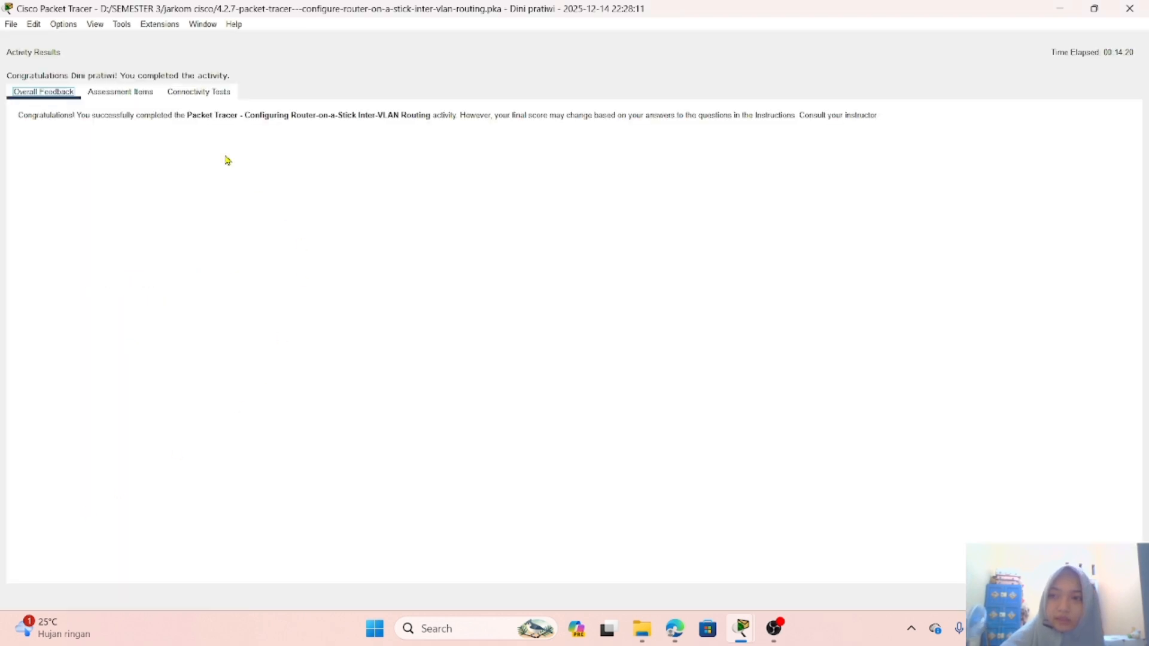
pyautogui.click(133, 93)
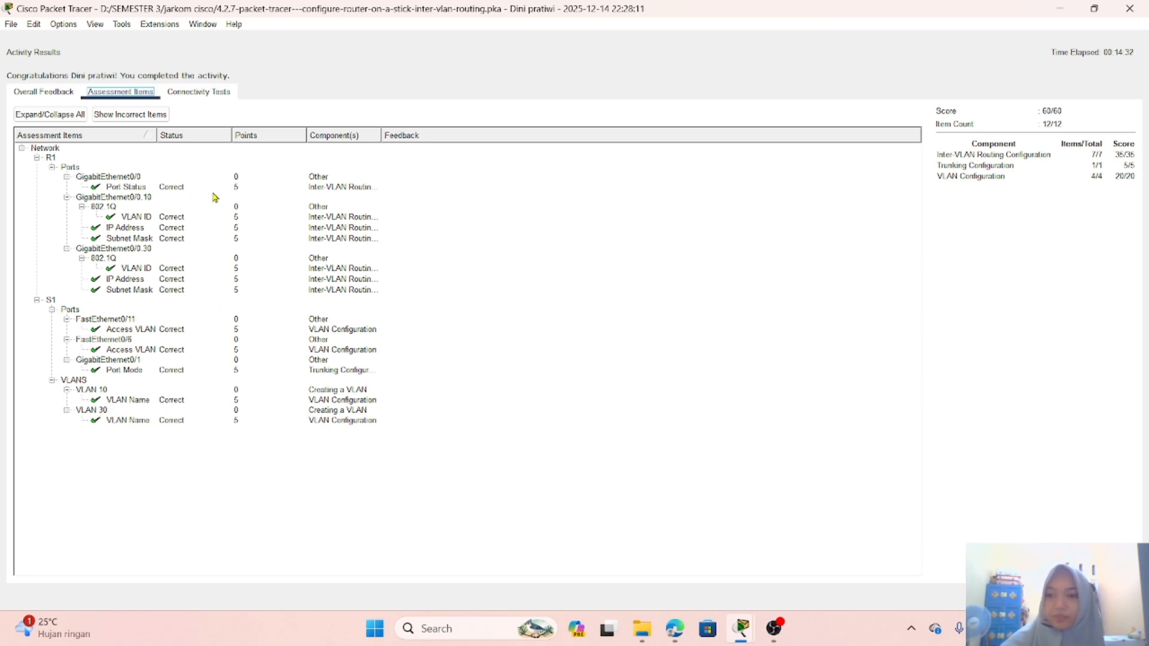
pyautogui.click(1118, 597)
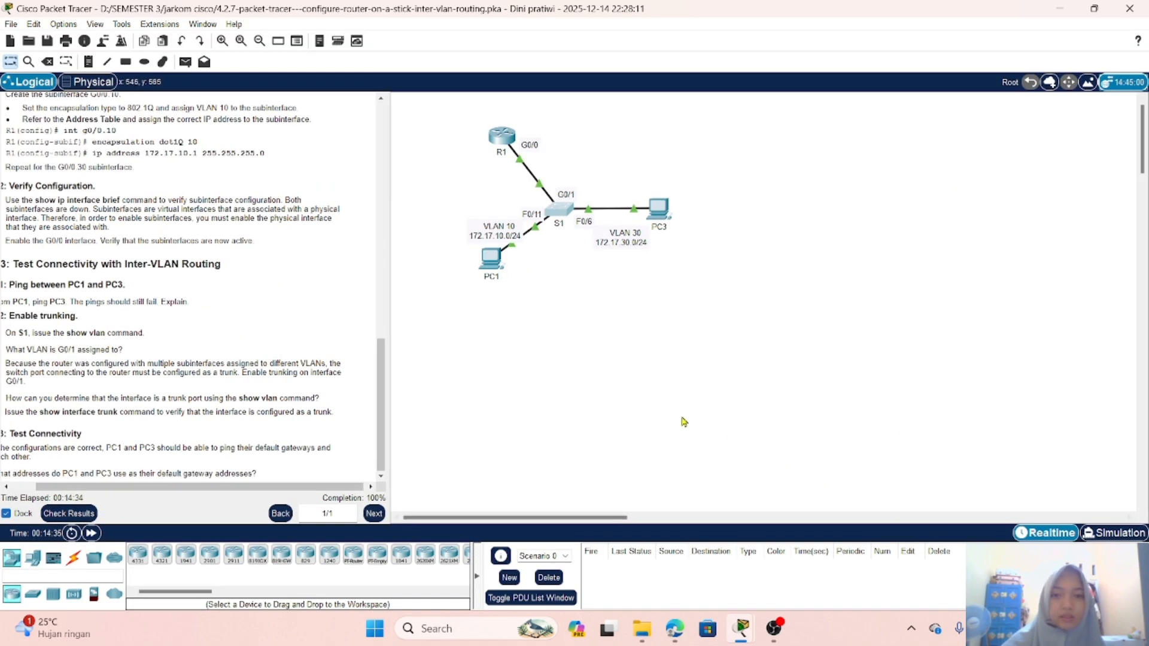